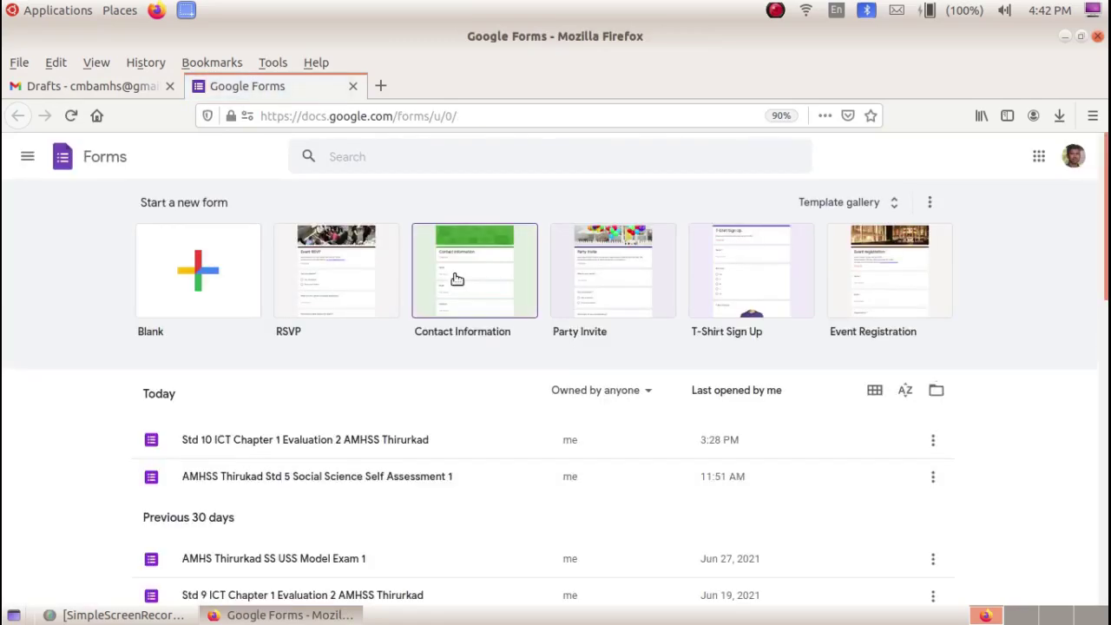
- Choose the Blank template on the Forms home page to begin a new form
left_click(165, 300)
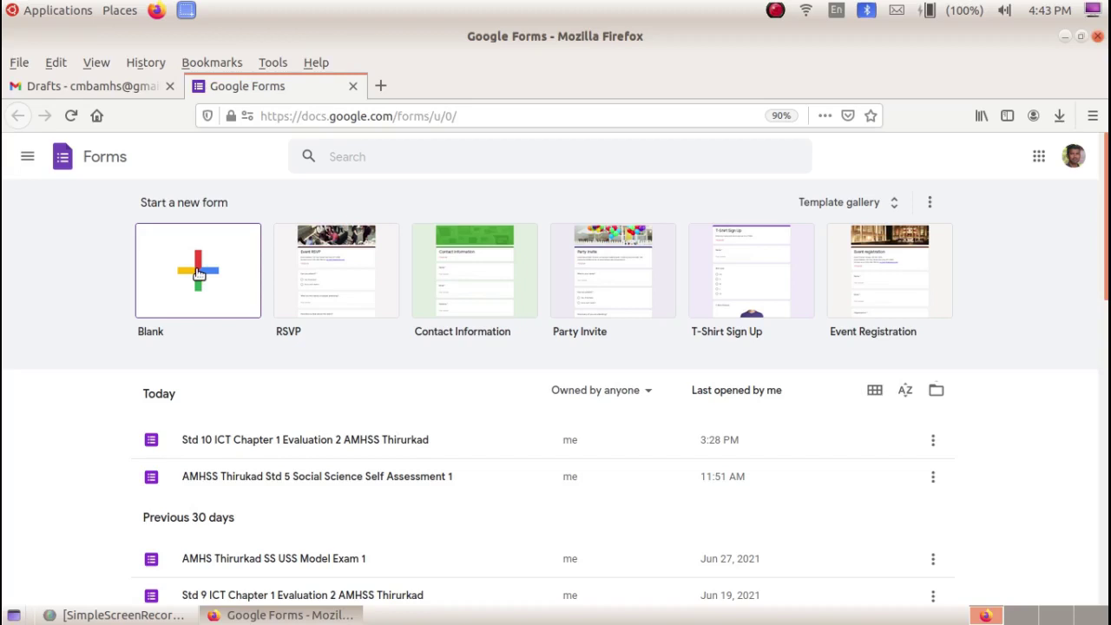
- Title the new form 'Student Data Collection' and give it the description 'AMHS Thirurkad'
left_click(198, 272)
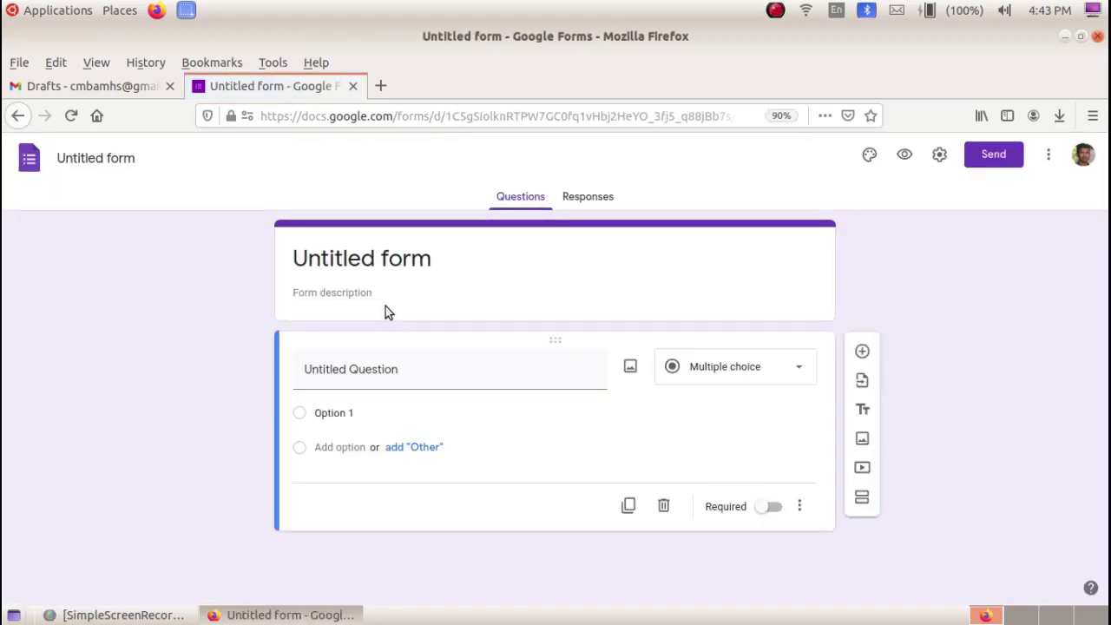
left_click(371, 264)
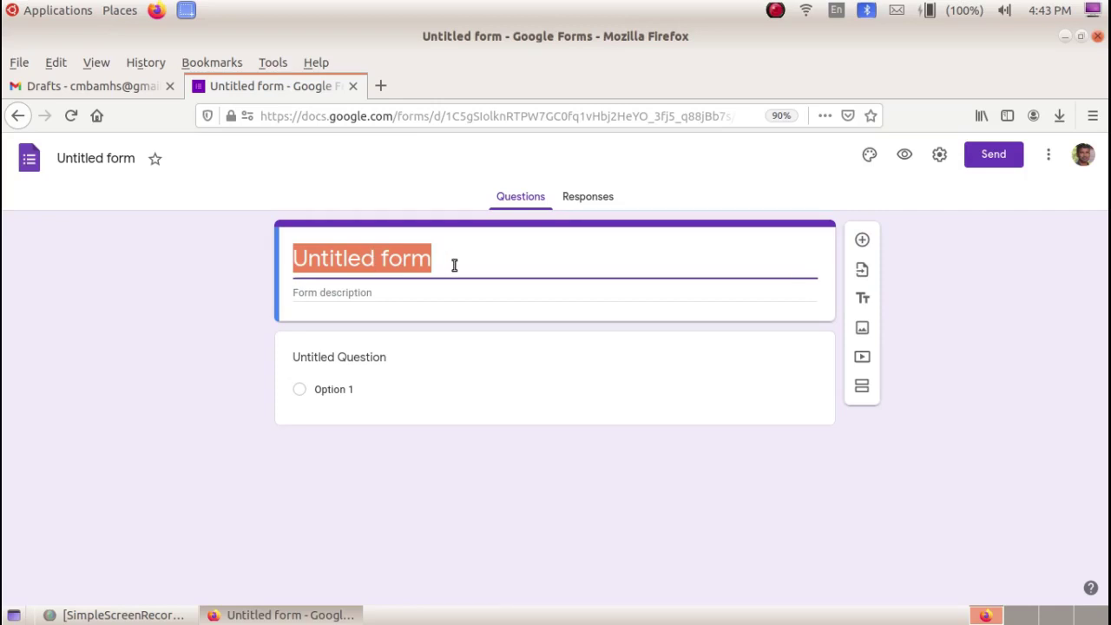
type("D")
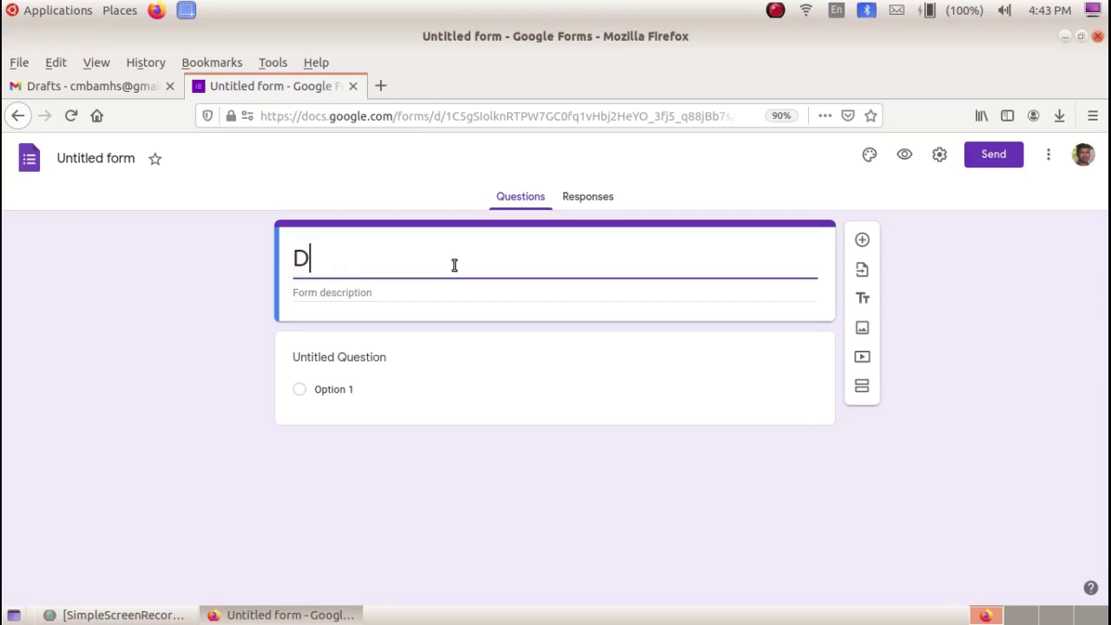
type("ata Collection")
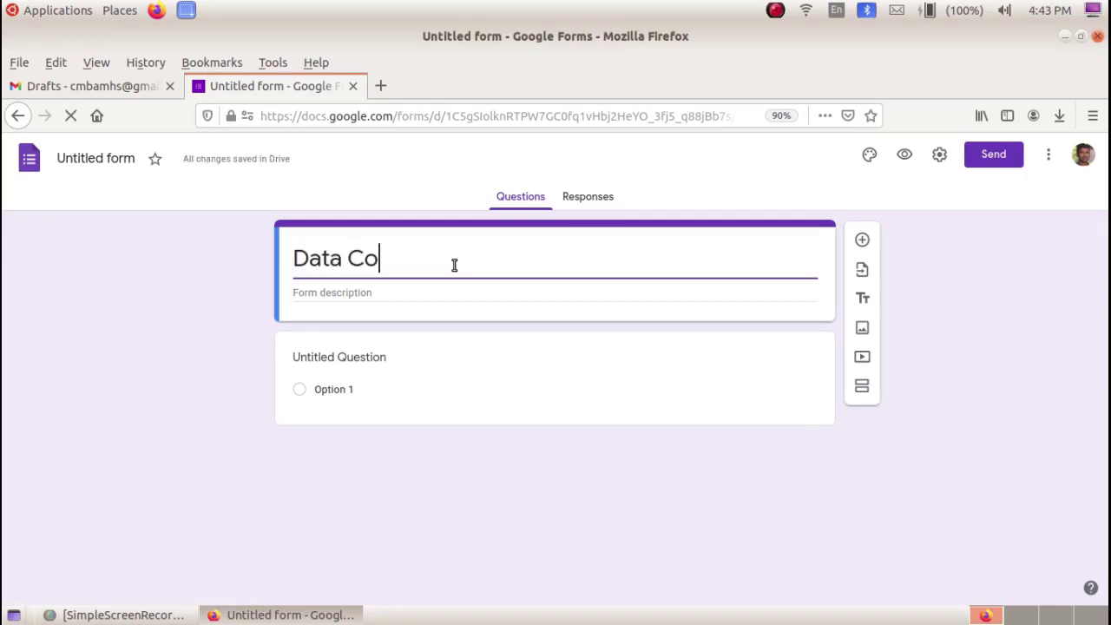
left_click(294, 265)
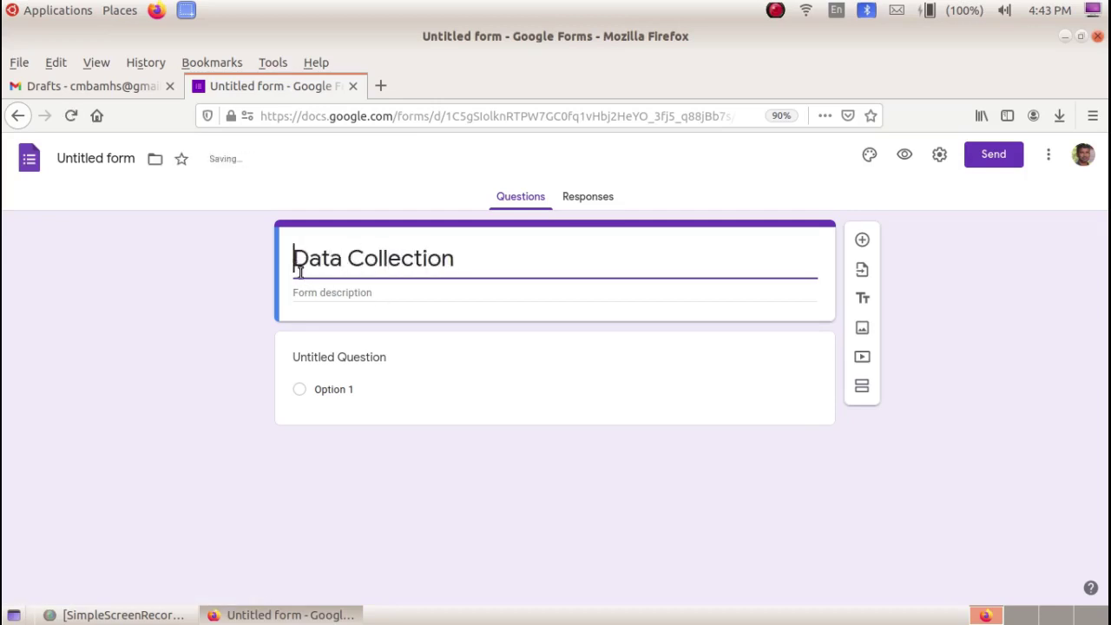
type("Student")
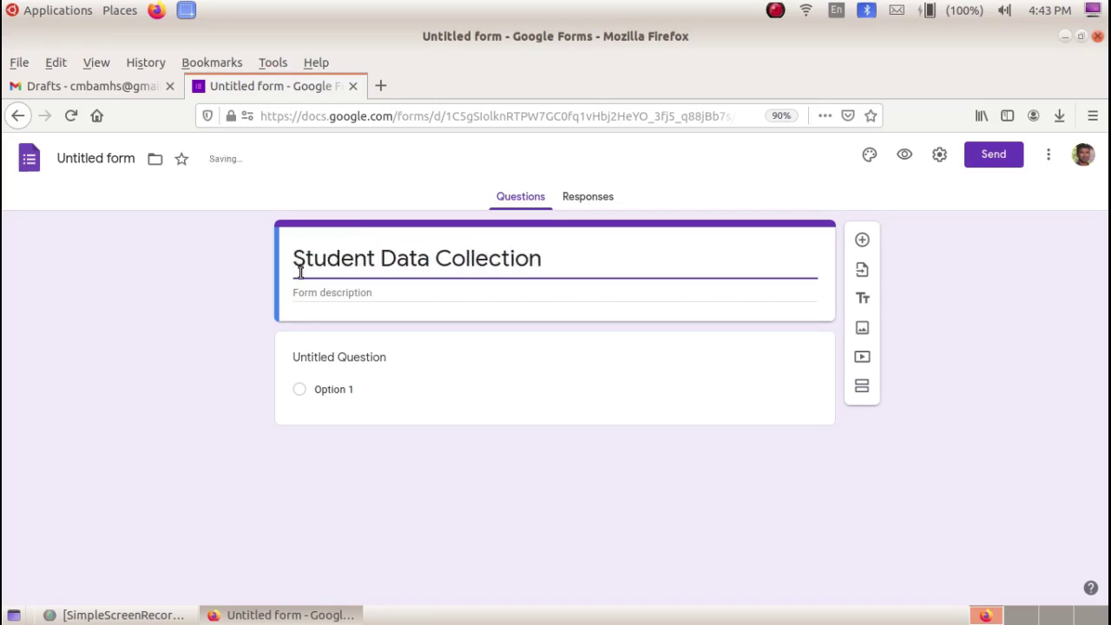
left_click(576, 265)
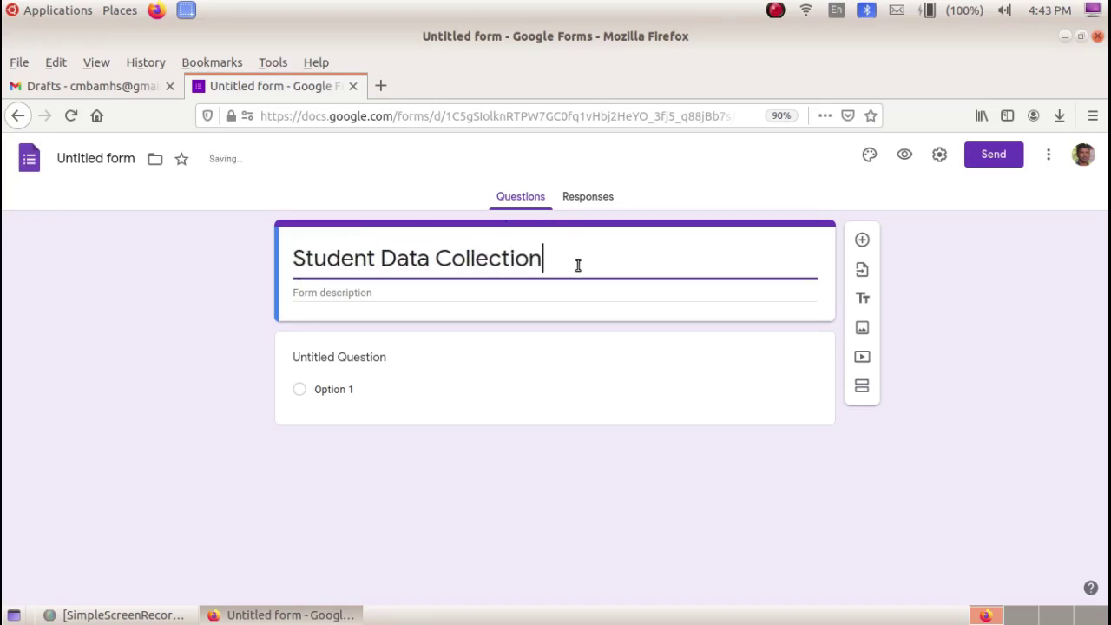
left_click(381, 292)
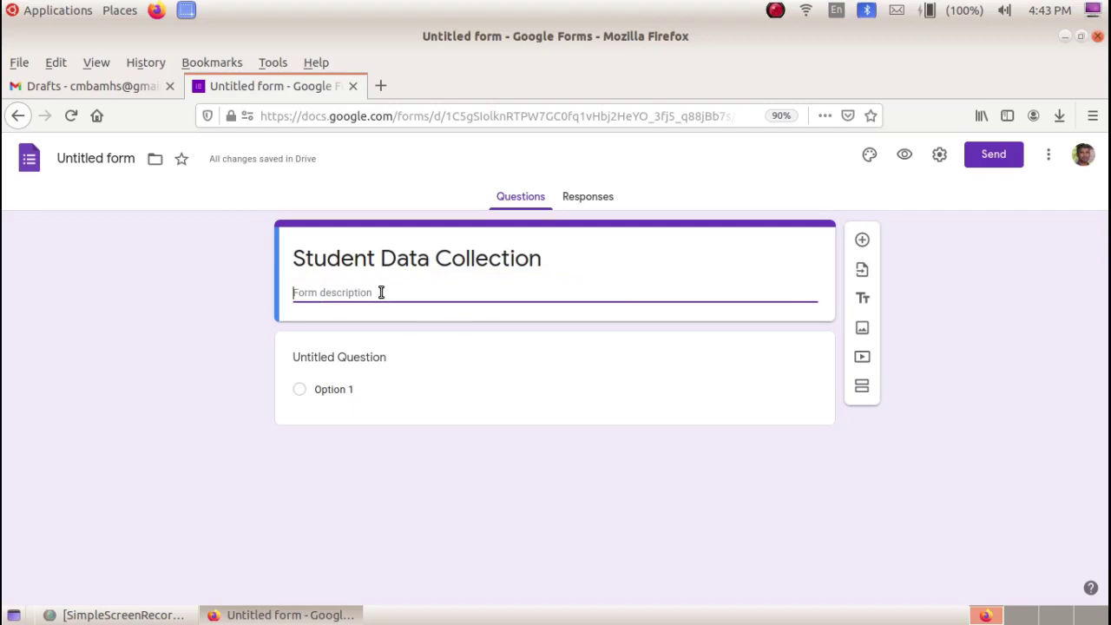
type("AMHS Thirurkad")
left_click(101, 165)
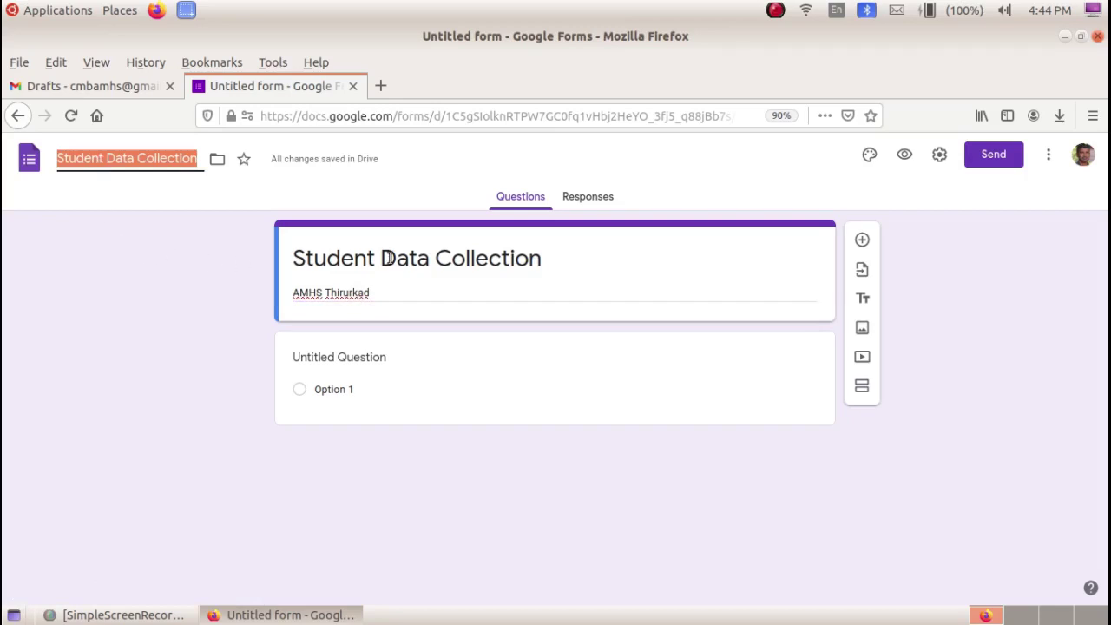
- Save the document name 'Student Data Collection' and title the first question 'Name'
left_click(104, 177)
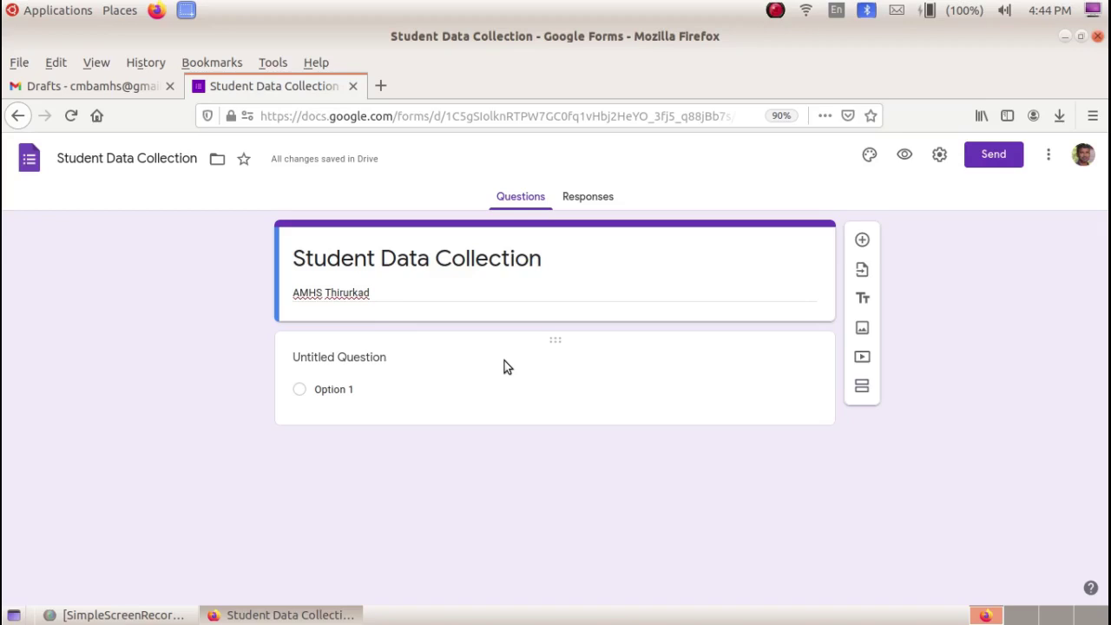
left_click(369, 357)
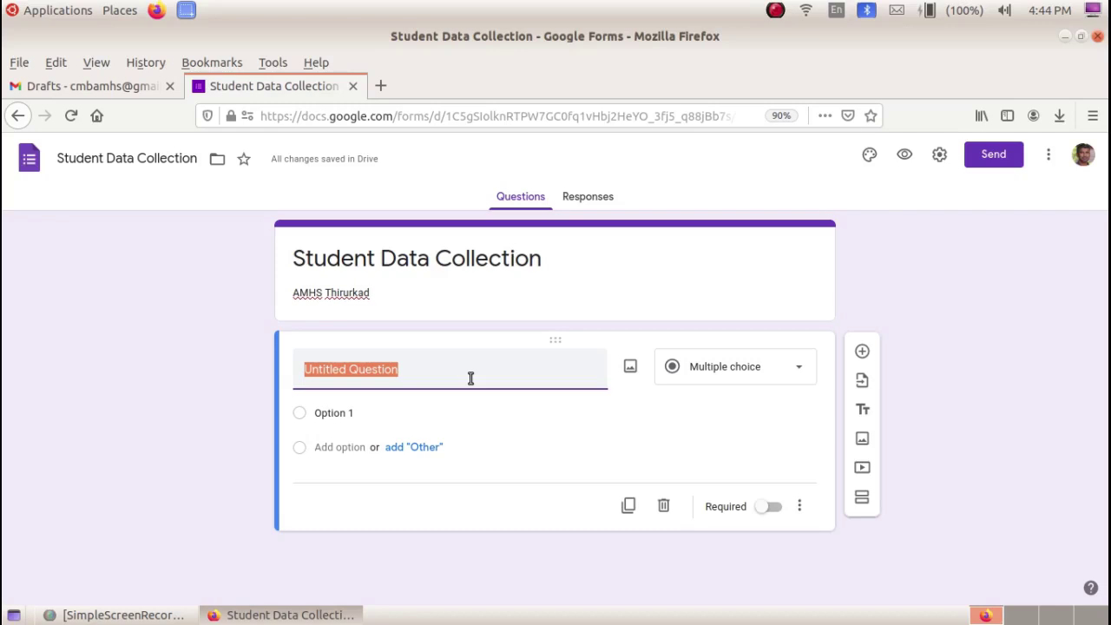
type("Name")
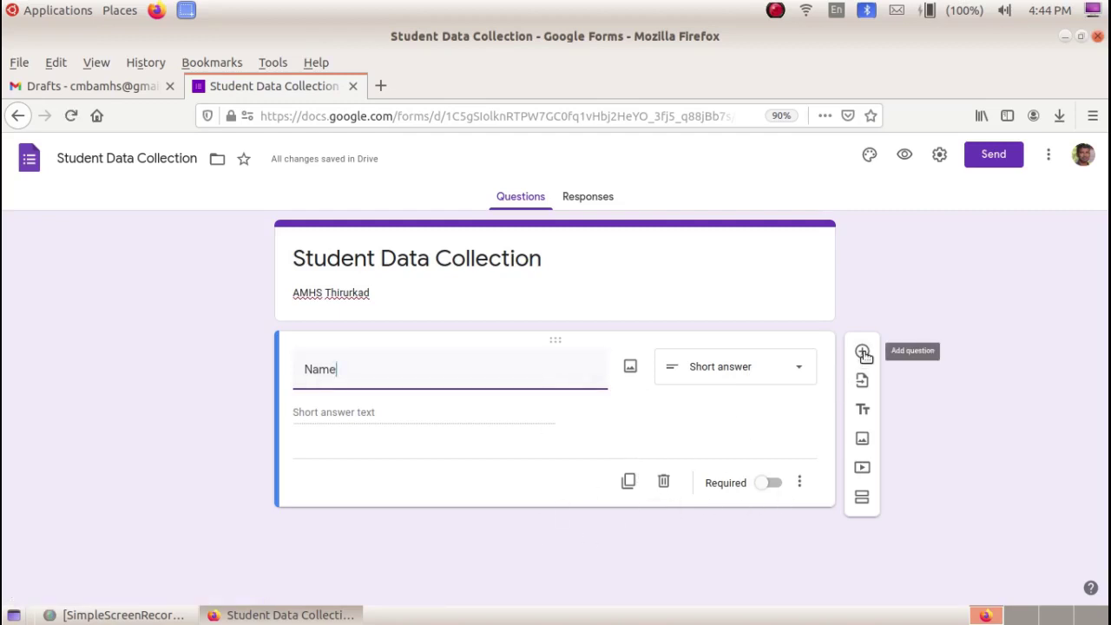
- Add a paragraph question titled 'Address' below Name
left_click(863, 352)
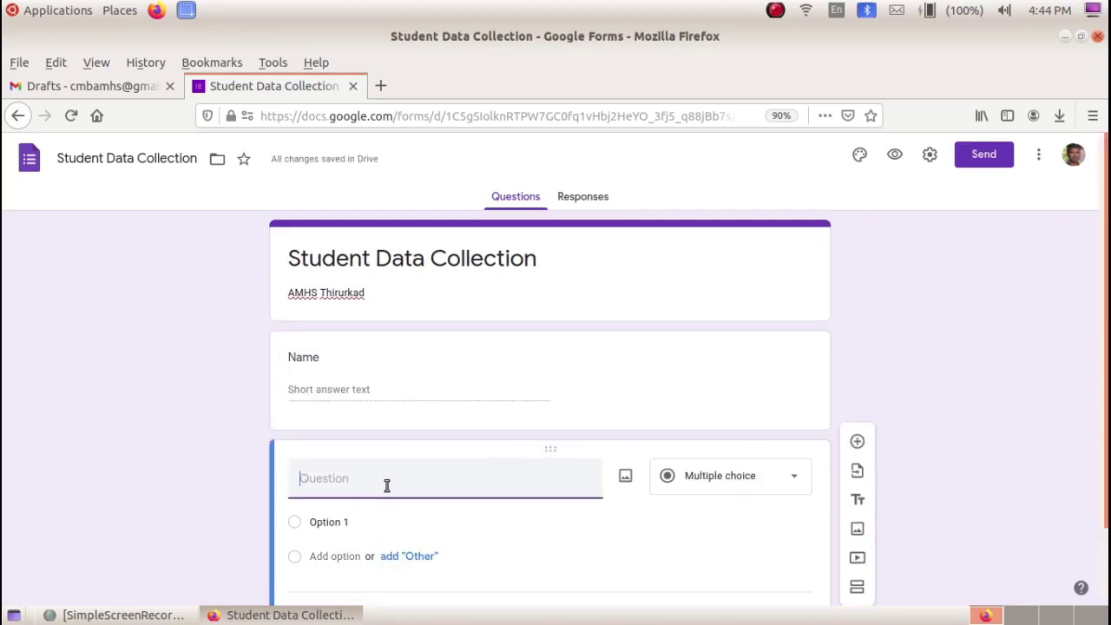
type("Address")
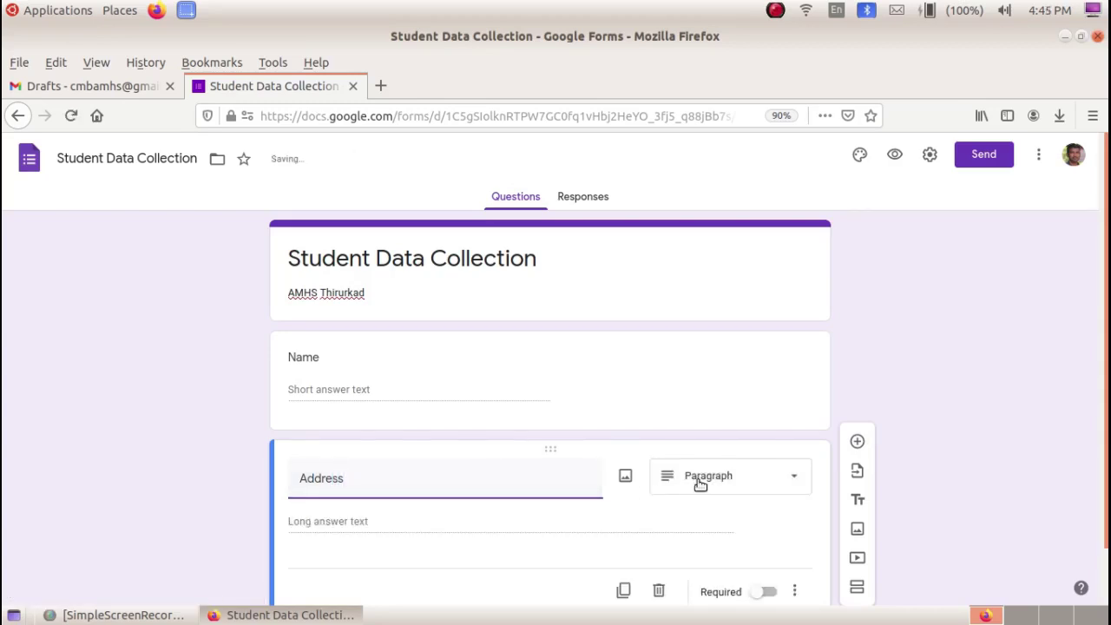
left_click(242, 462)
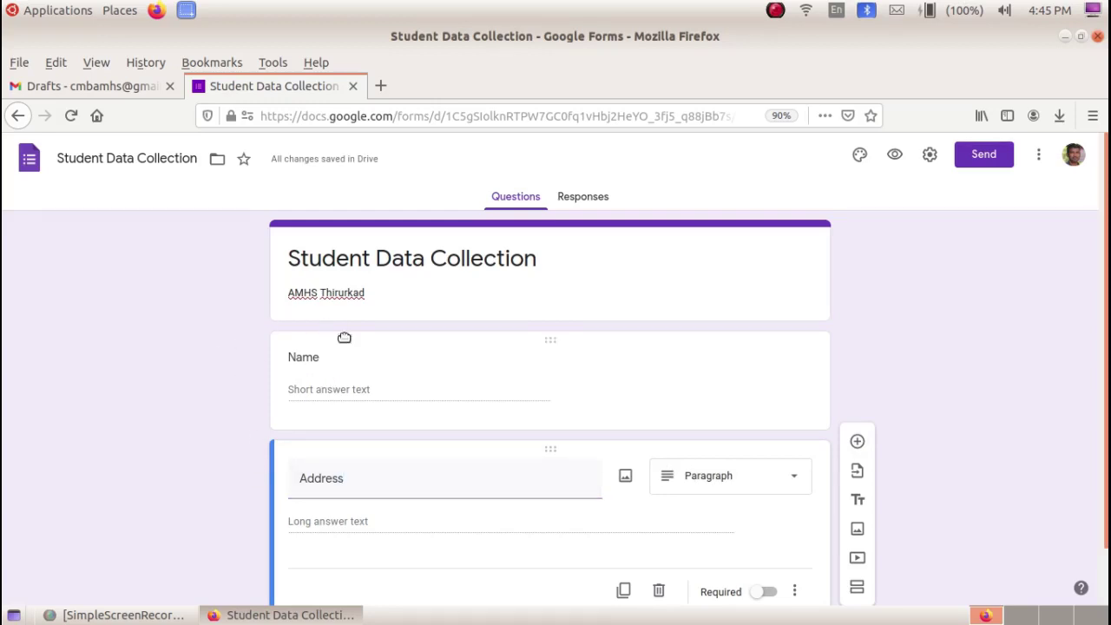
- Mark both the Name and Address questions as required
left_click(345, 344)
scroll(339, 399, "down", 1)
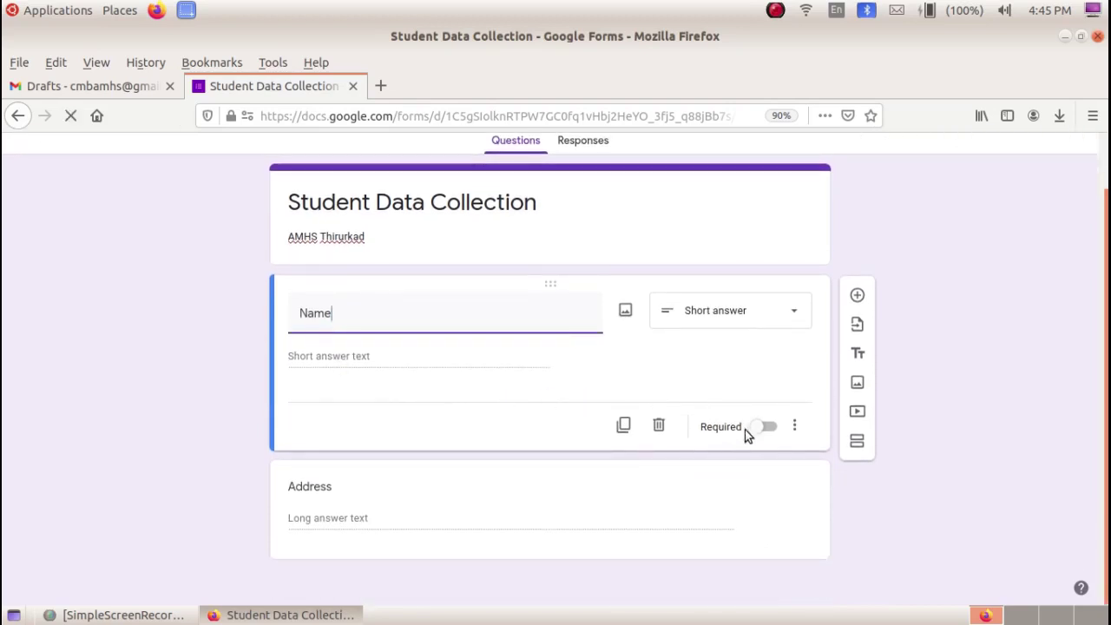
left_click(763, 427)
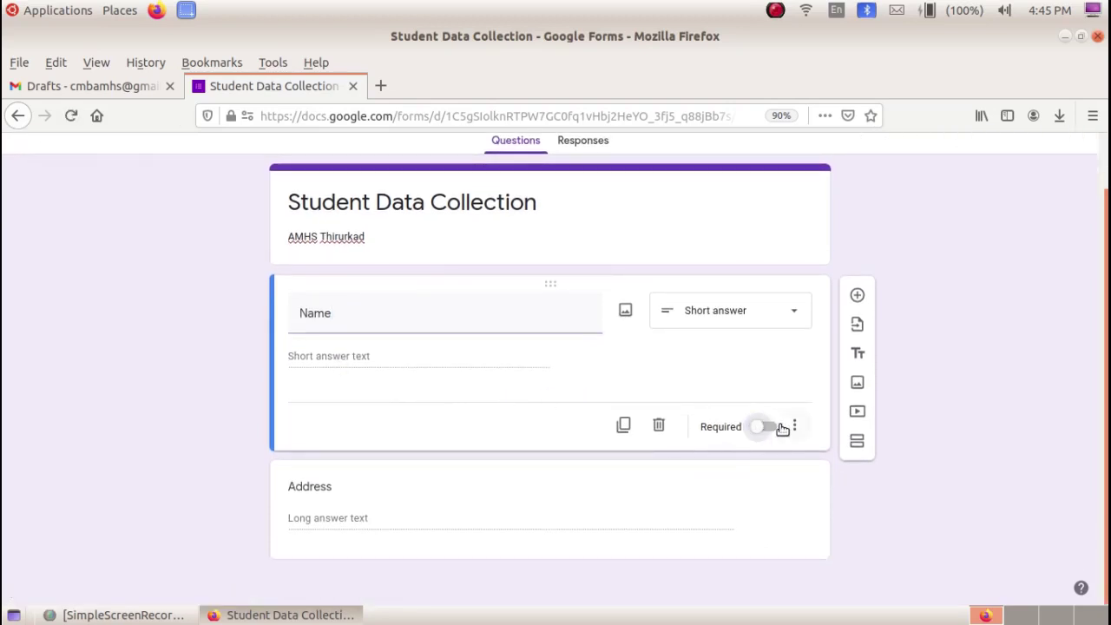
left_click(772, 428)
left_click(342, 501)
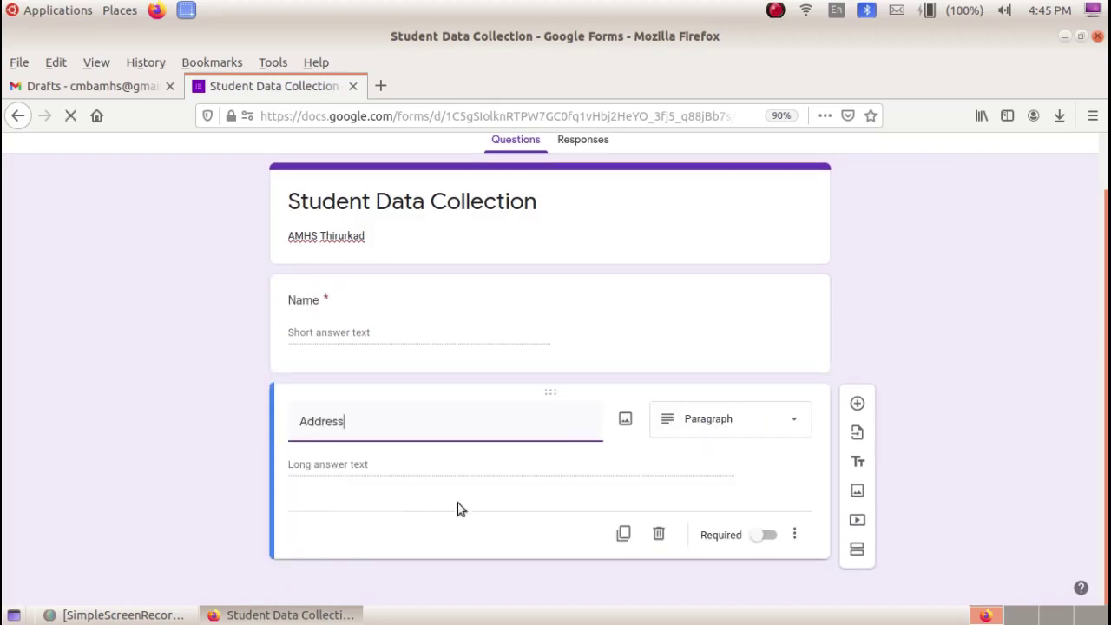
left_click(769, 535)
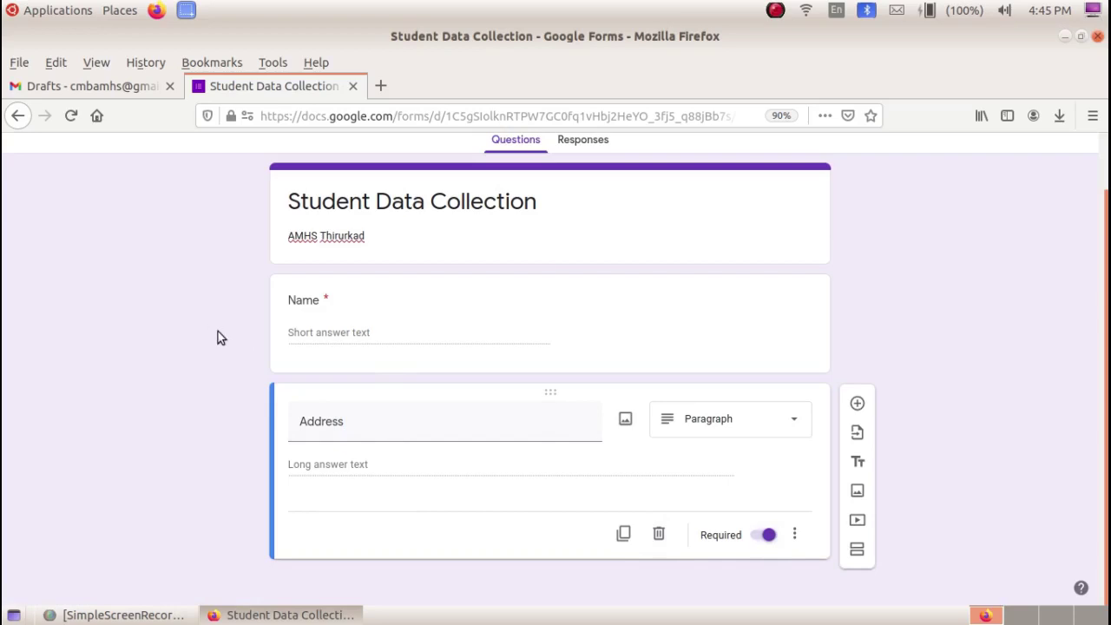
key("shift+Tab")
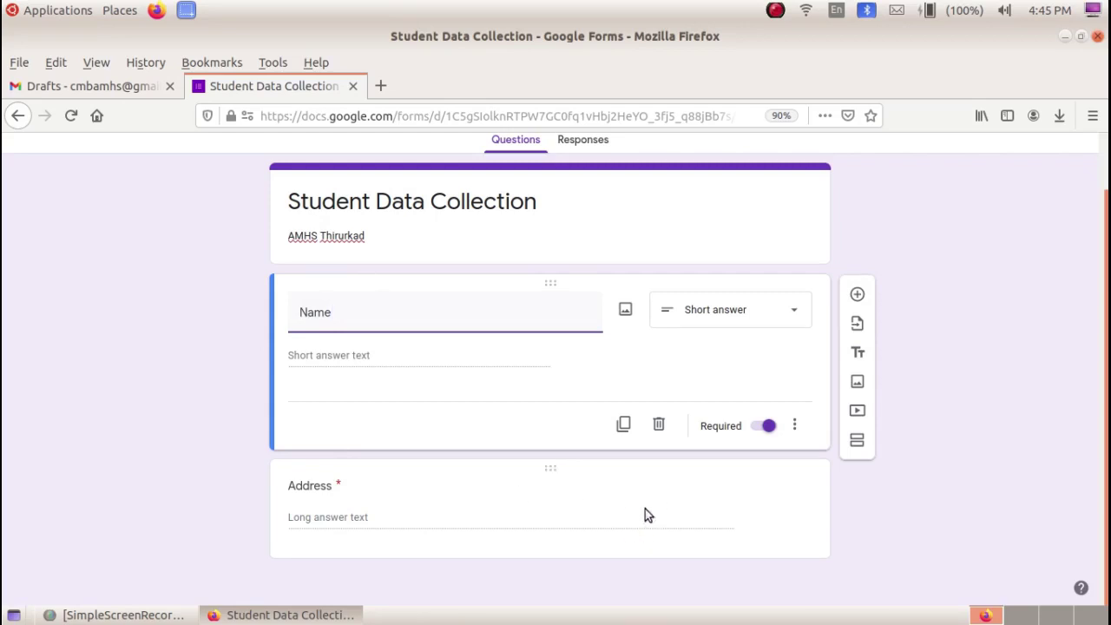
left_click(761, 499)
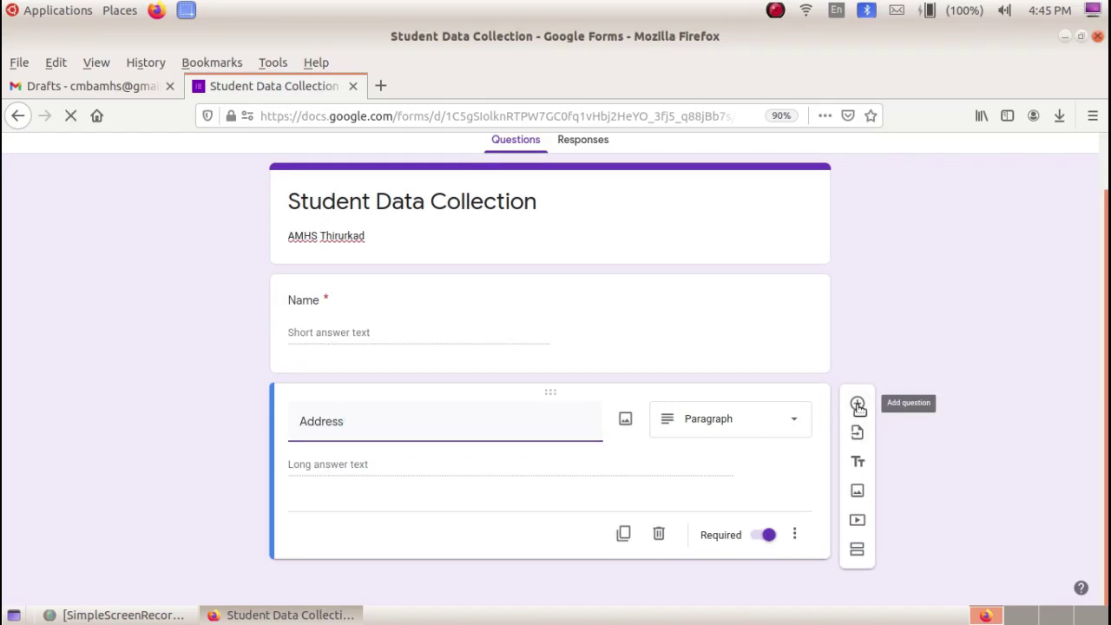
- Add a multiple-choice 'Gender' question with the choices Female and Male
left_click(858, 405)
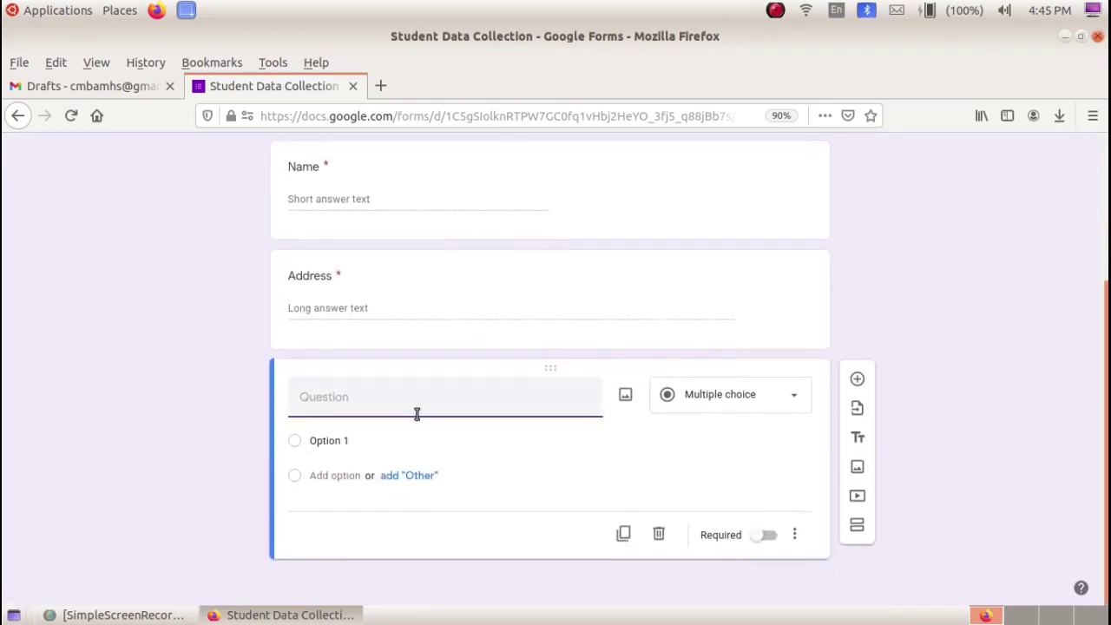
type("Gender")
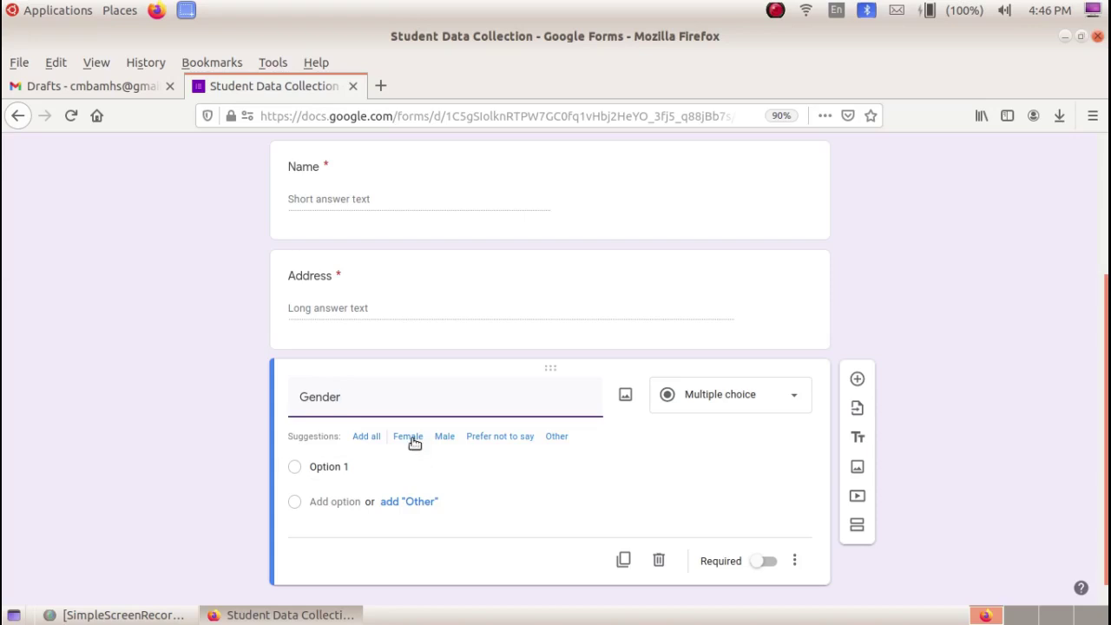
left_click(414, 438)
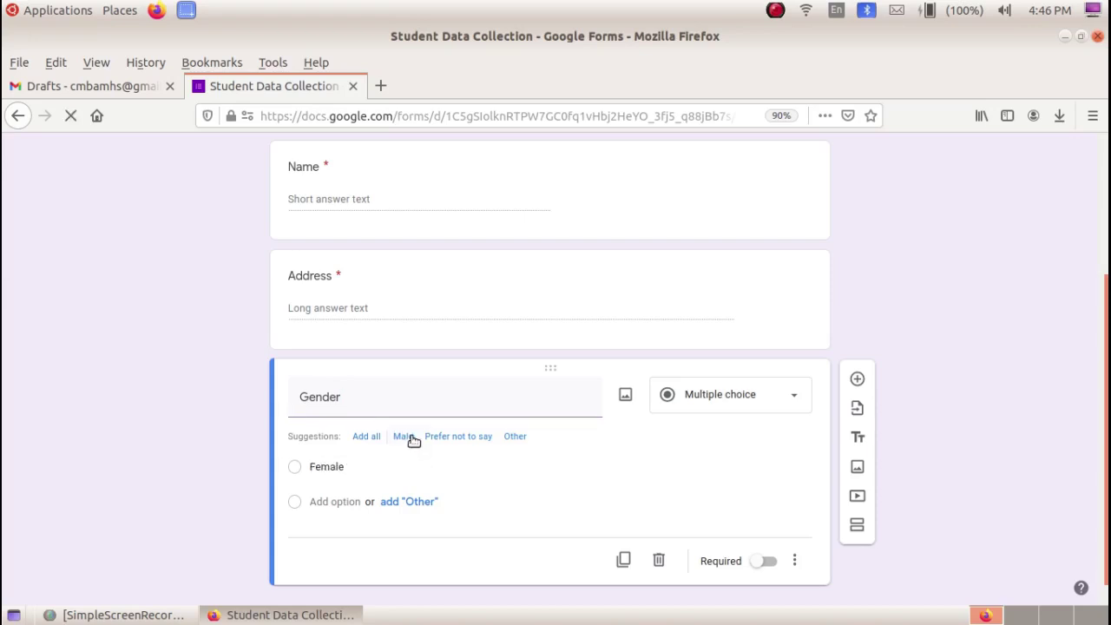
left_click(405, 439)
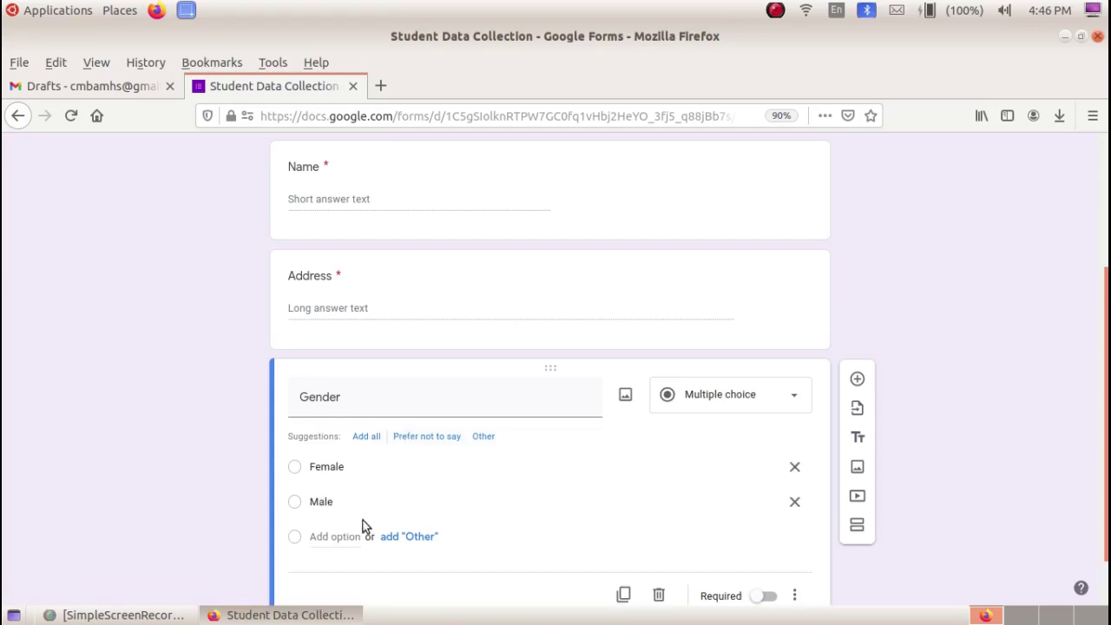
scroll(347, 512, "down", 1)
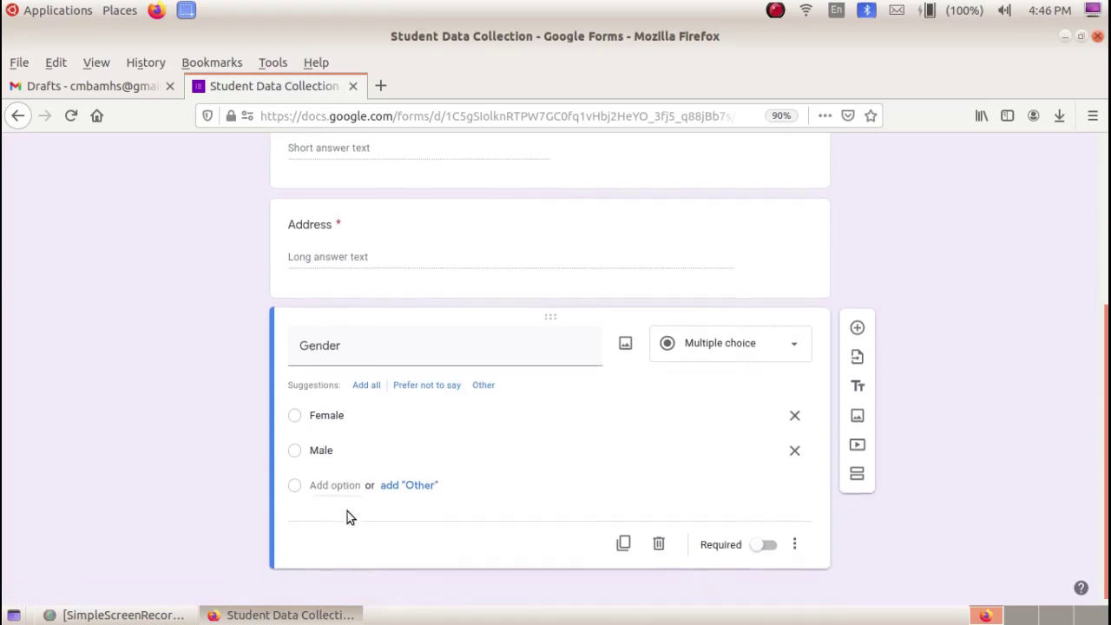
left_click(858, 319)
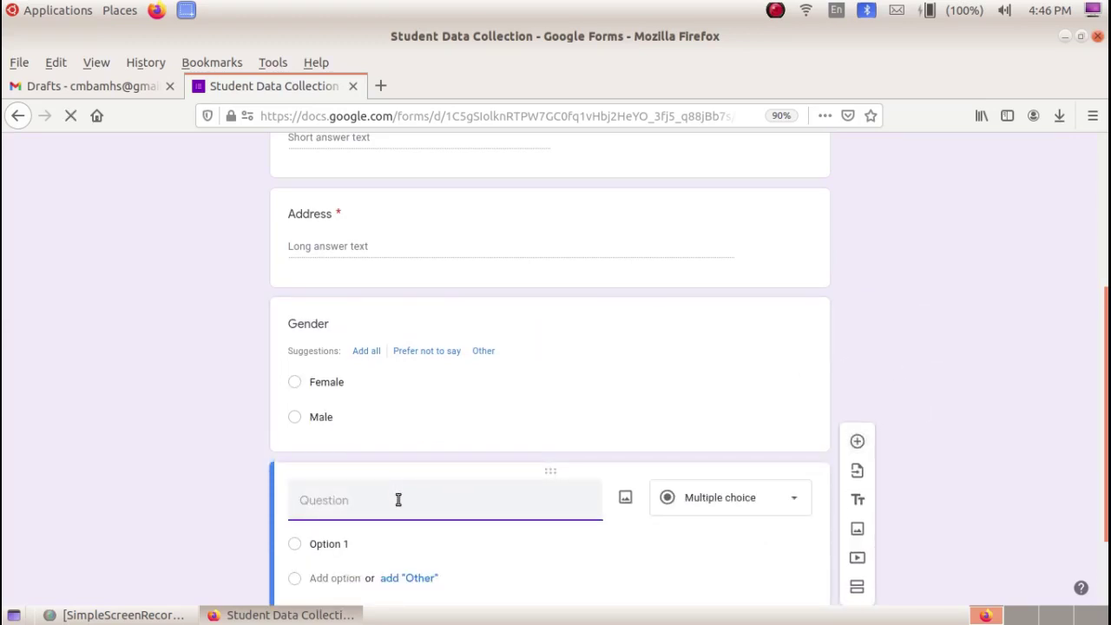
- Make the new question a 'Std' dropdown with the choices 8, 9 and 10
type("T")
key("BackSpace")
type("Std")
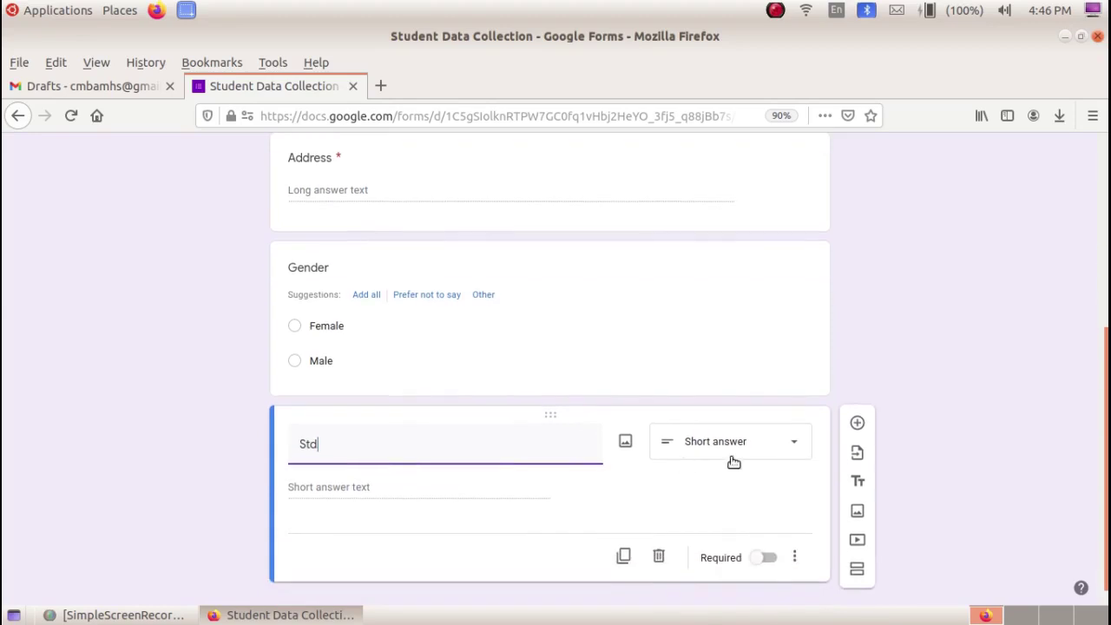
scroll(702, 405, "up", 4)
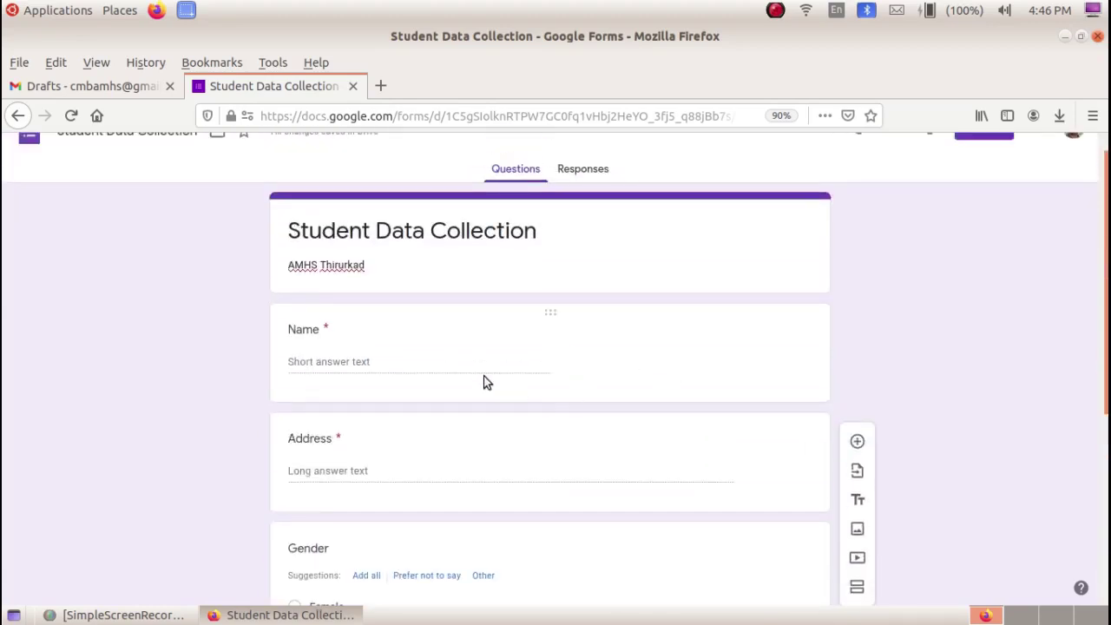
scroll(486, 383, "down", 3)
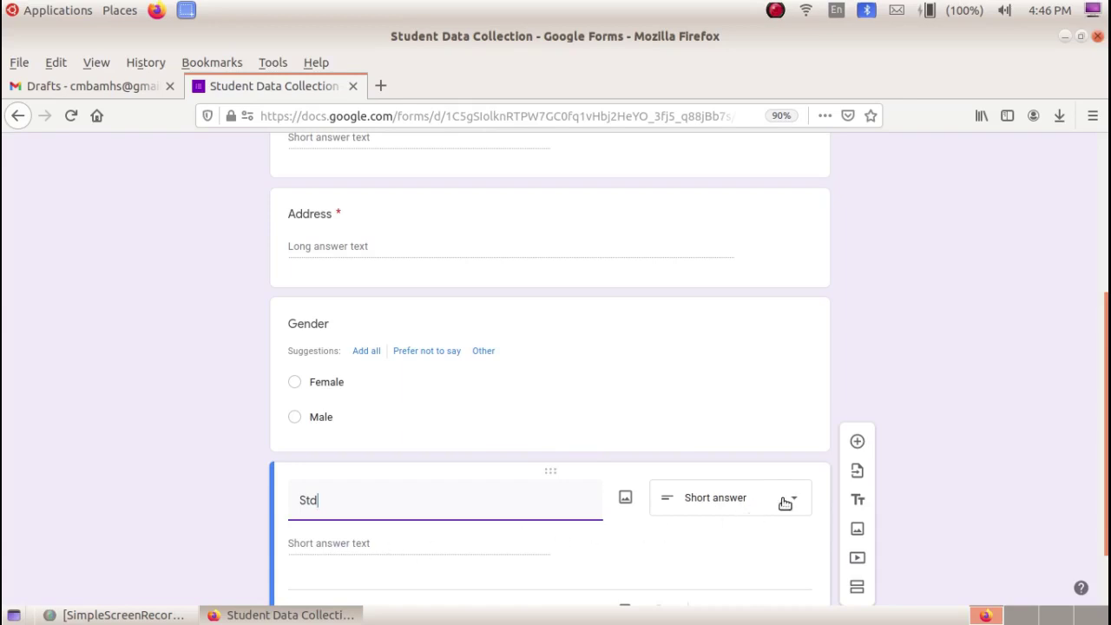
left_click(793, 500)
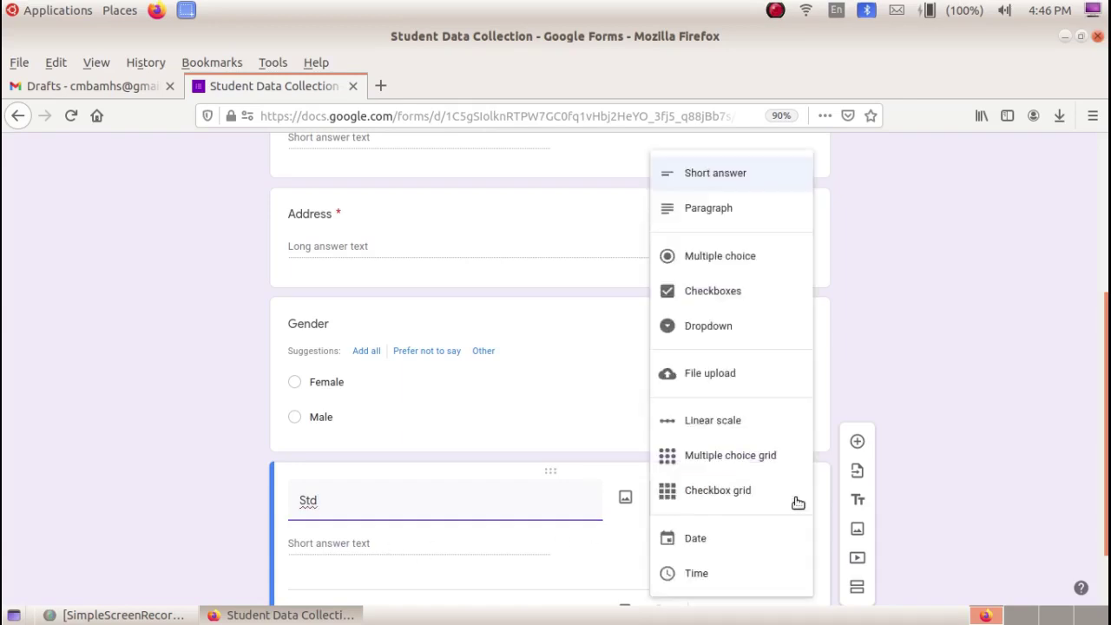
left_click(761, 331)
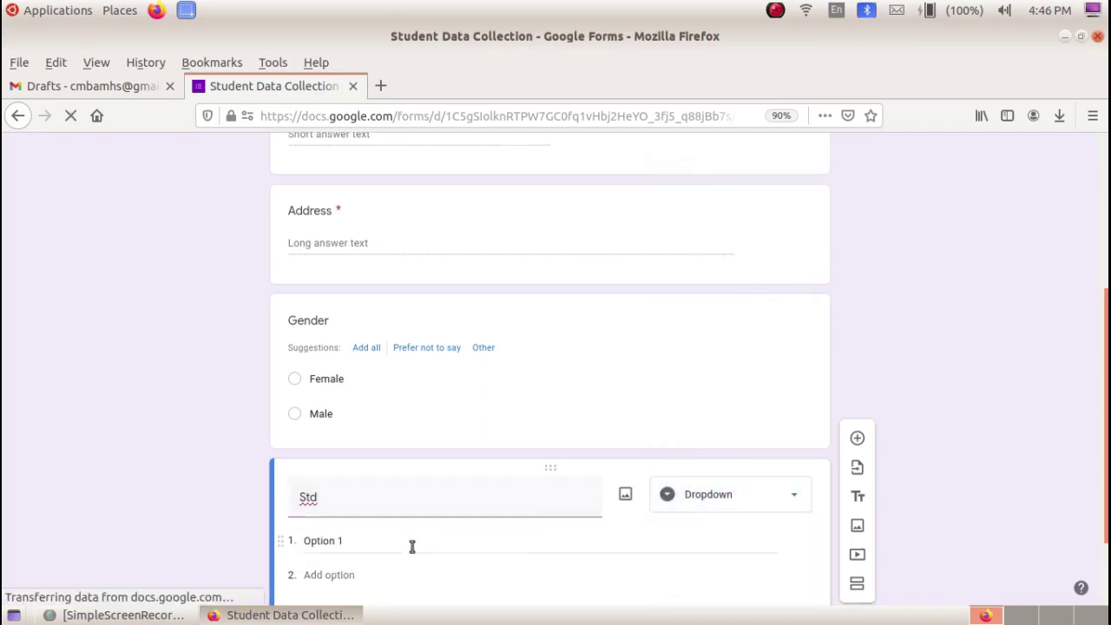
left_click(352, 441)
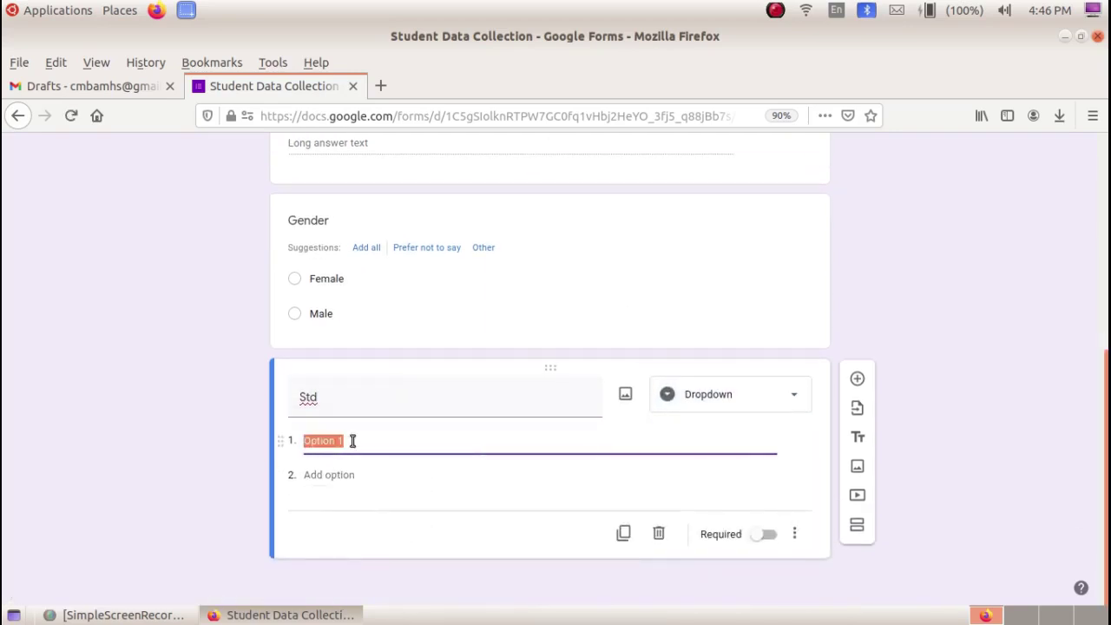
type("8")
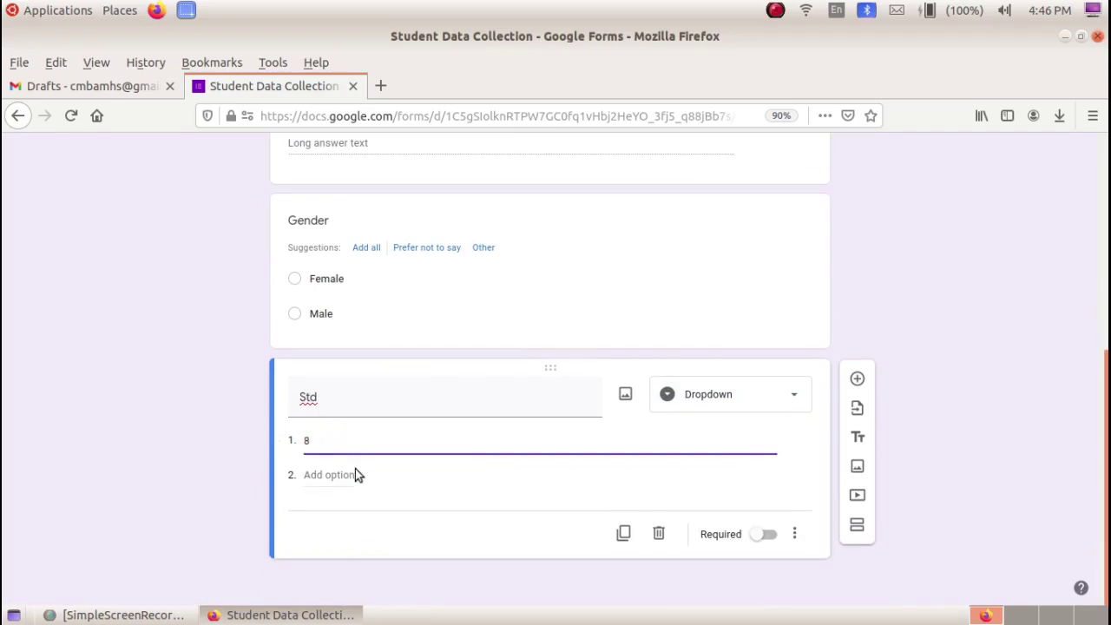
left_click(332, 480)
type("9")
type("1")
type("0")
left_click(205, 494)
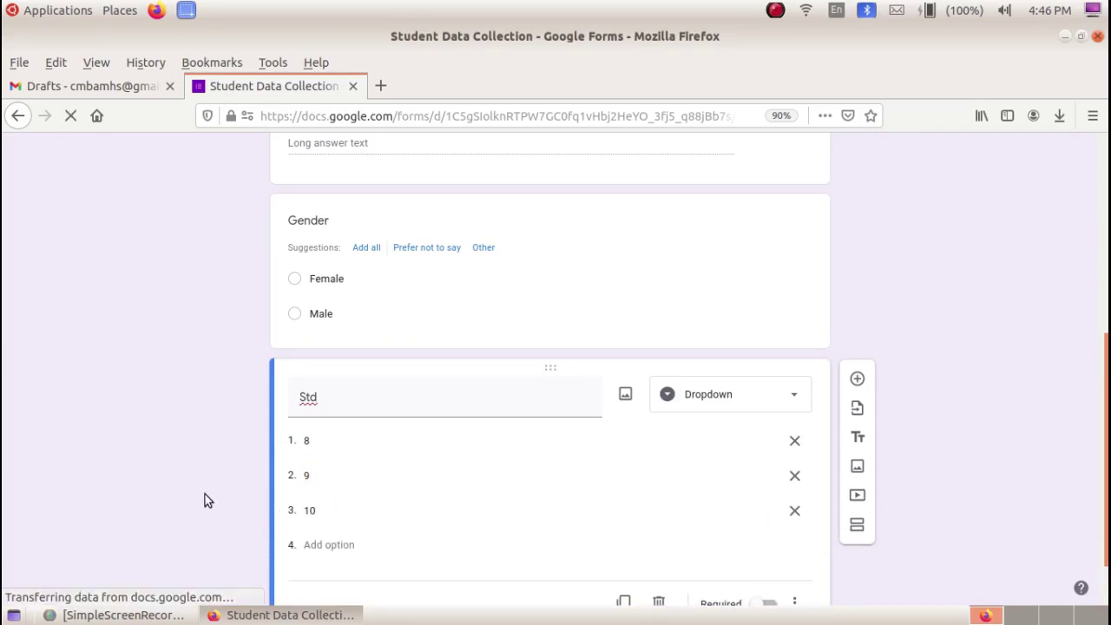
scroll(356, 434, "up", 5)
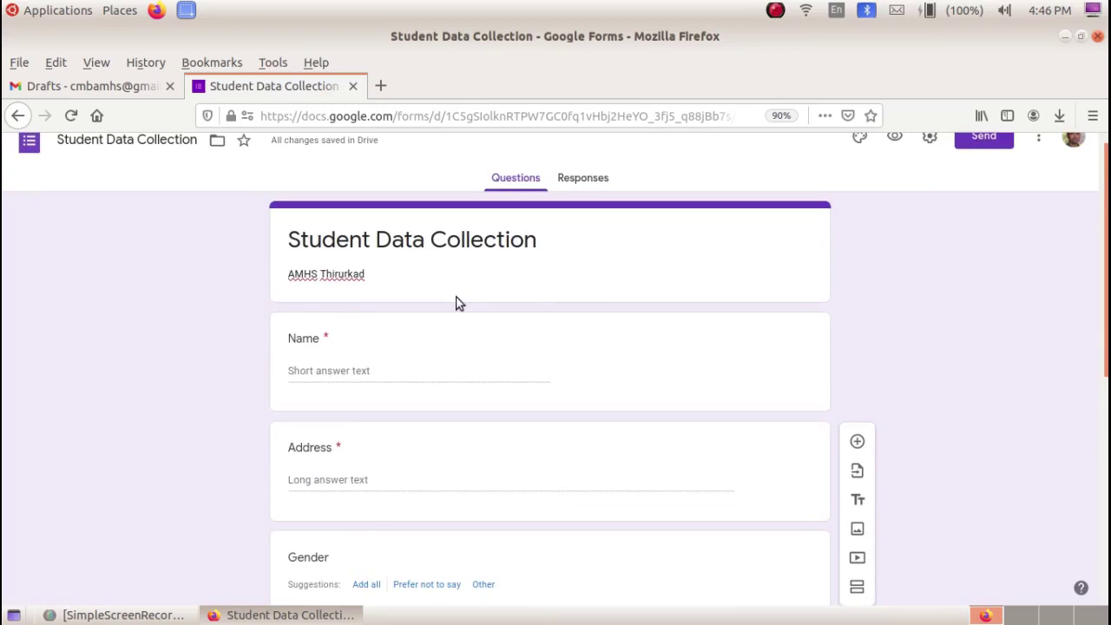
scroll(458, 302, "down", 4)
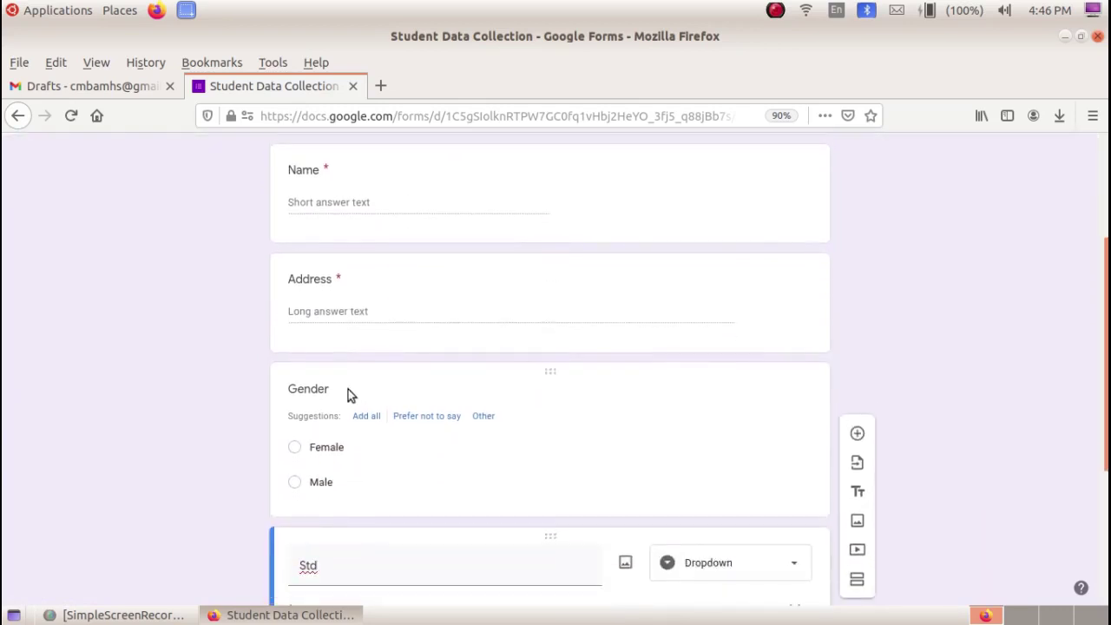
- Mark the Gender and Std questions as required
left_click(460, 397)
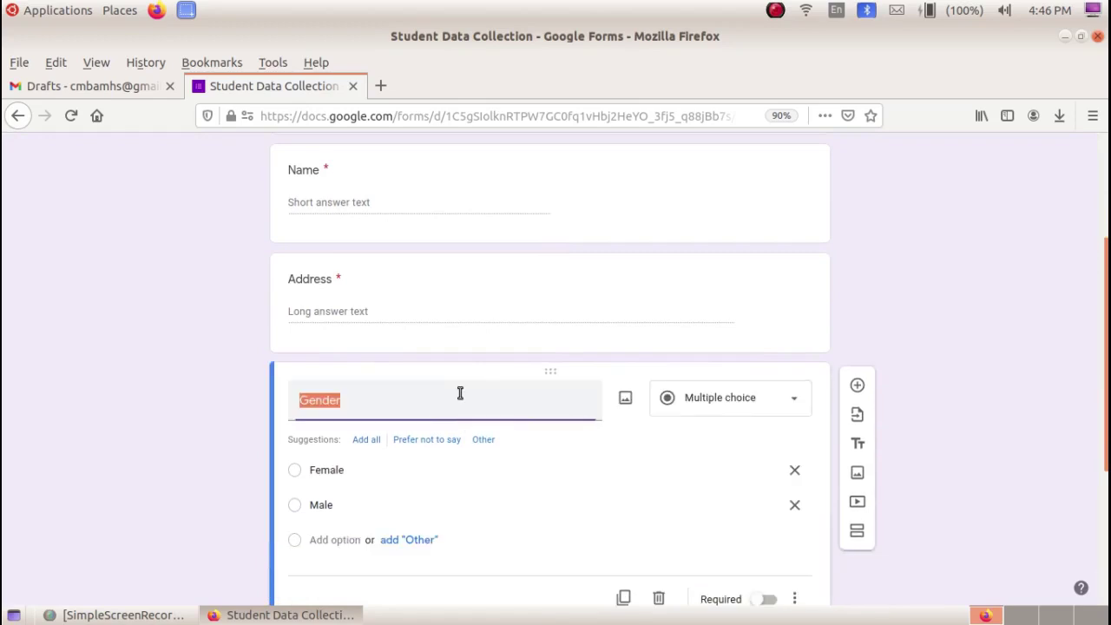
scroll(749, 544, "down", 3)
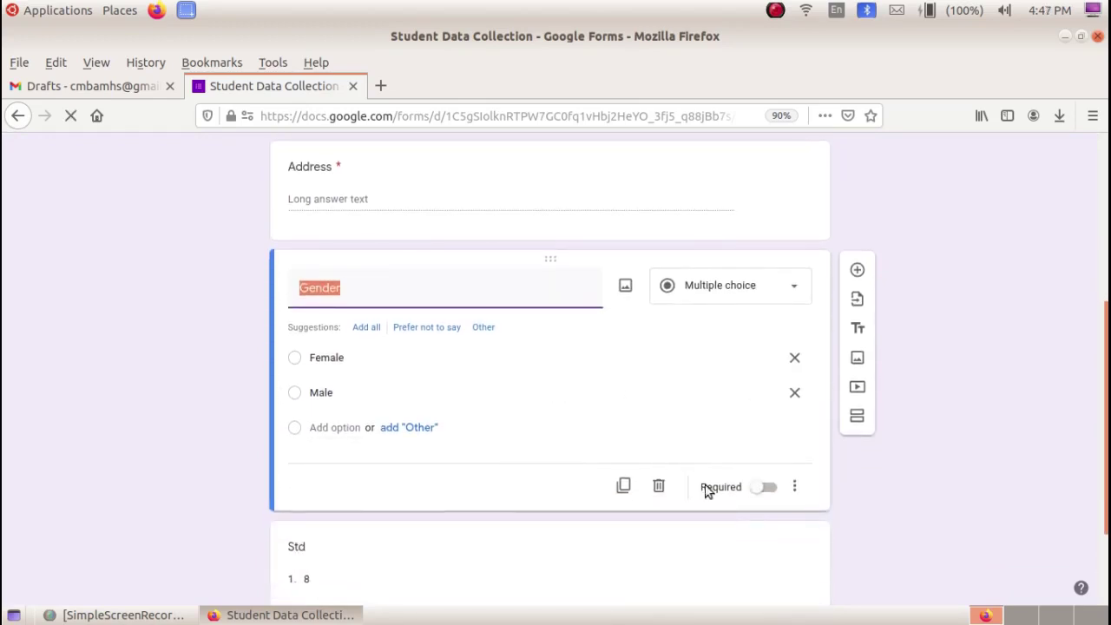
left_click(769, 487)
scroll(502, 447, "down", 3)
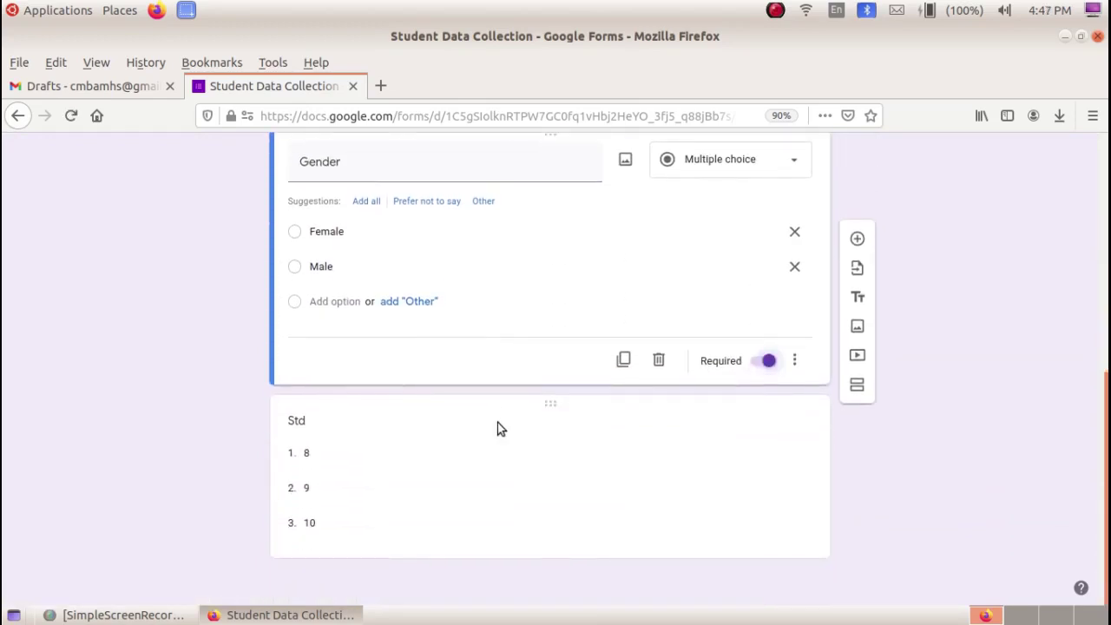
left_click(495, 428)
left_click(765, 534)
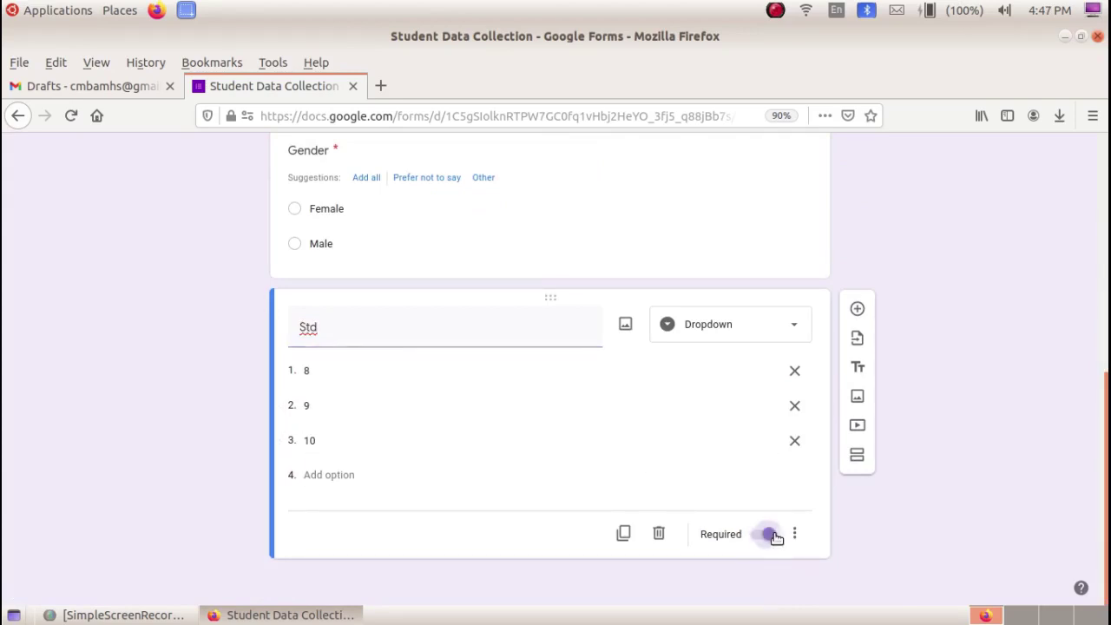
scroll(465, 408, "up", 1)
scroll(465, 408, "up", 7)
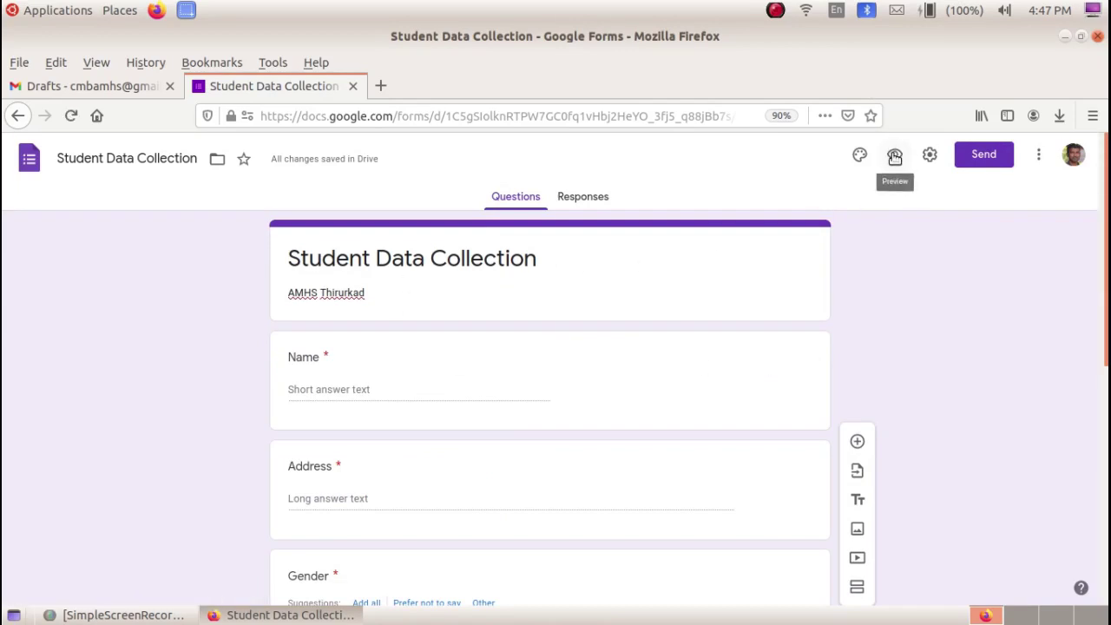
- Preview the form and enter a test name and a three-line address
left_click(894, 157)
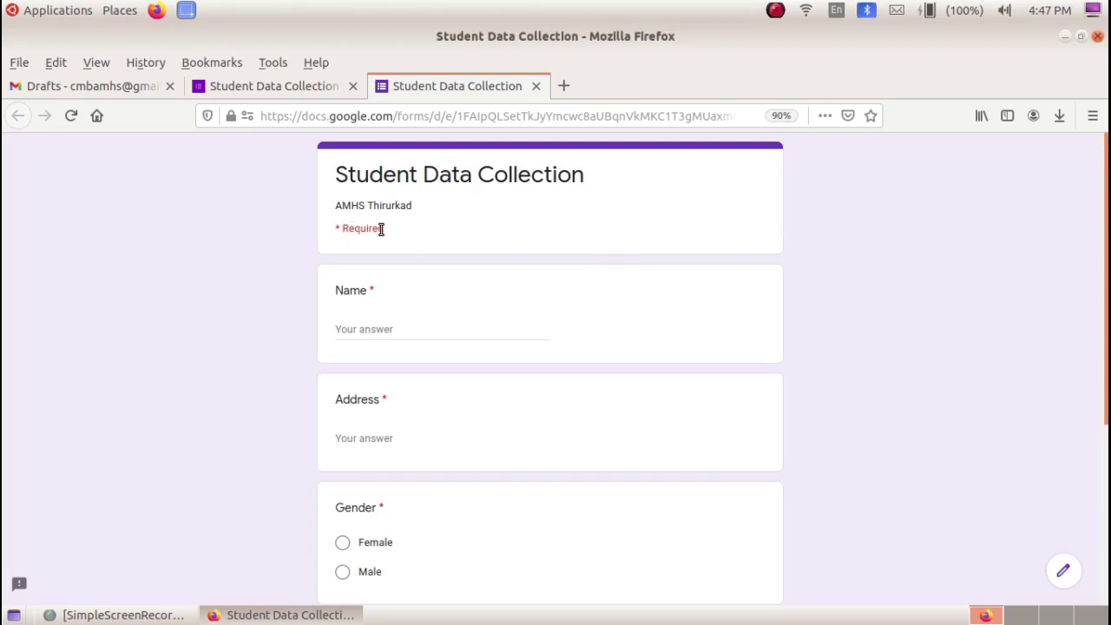
scroll(381, 228, "down", 1)
scroll(386, 309, "down", 4)
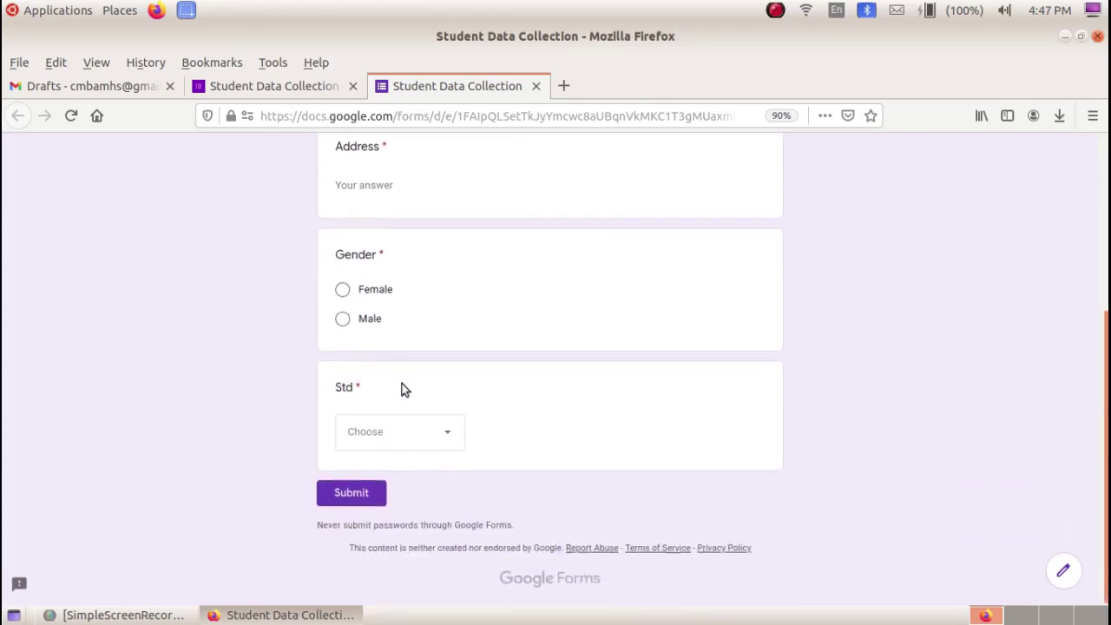
scroll(375, 430, "up", 5)
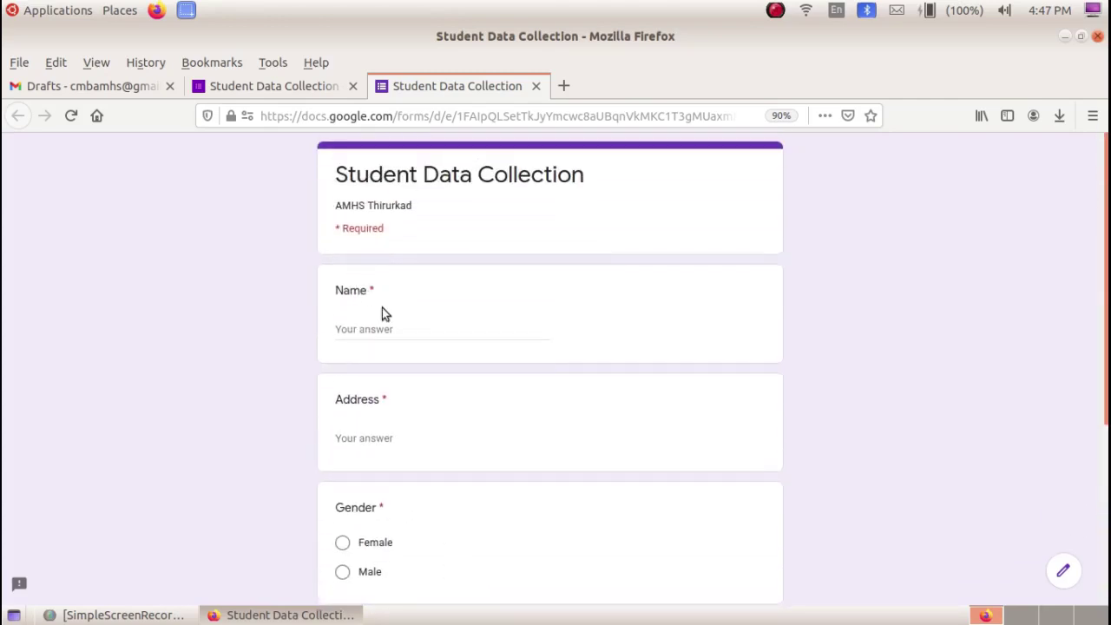
left_click(374, 329)
type("Basheer C")
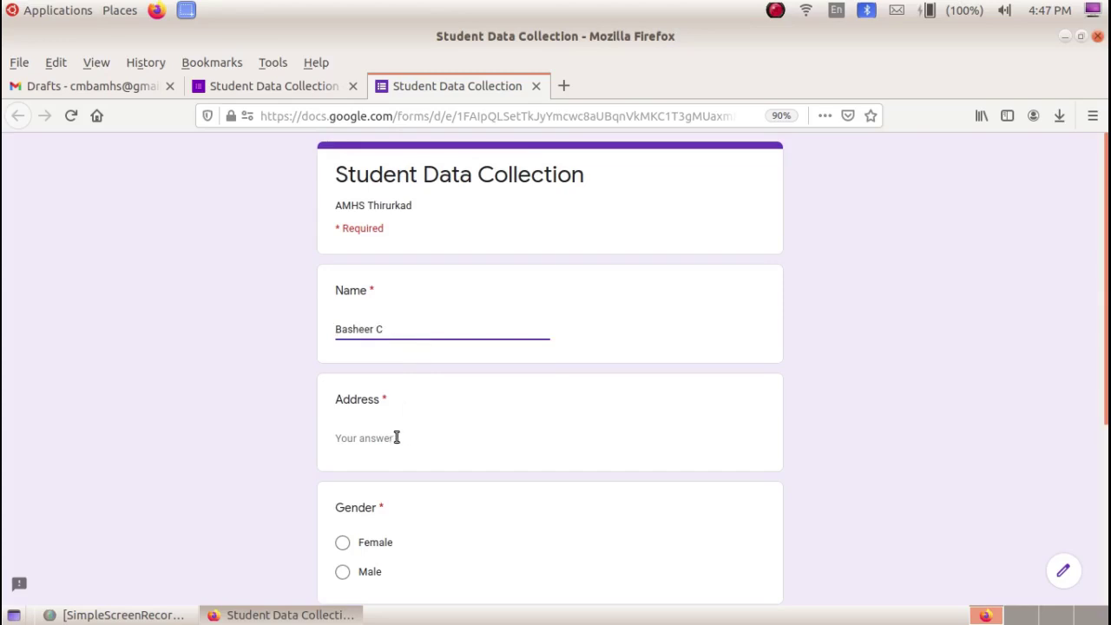
left_click(395, 438)
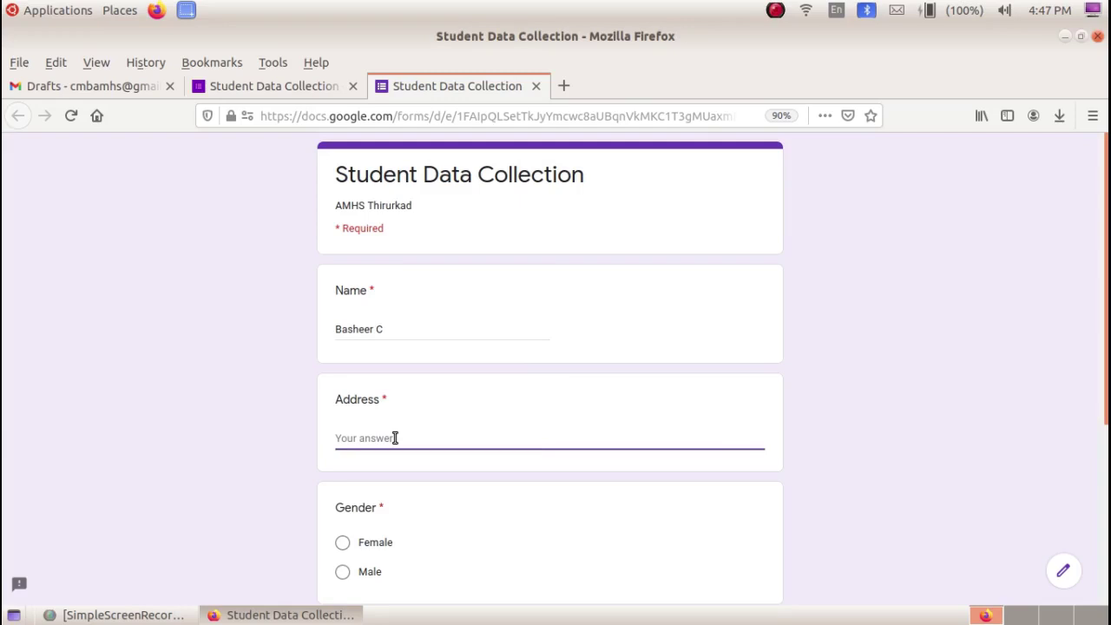
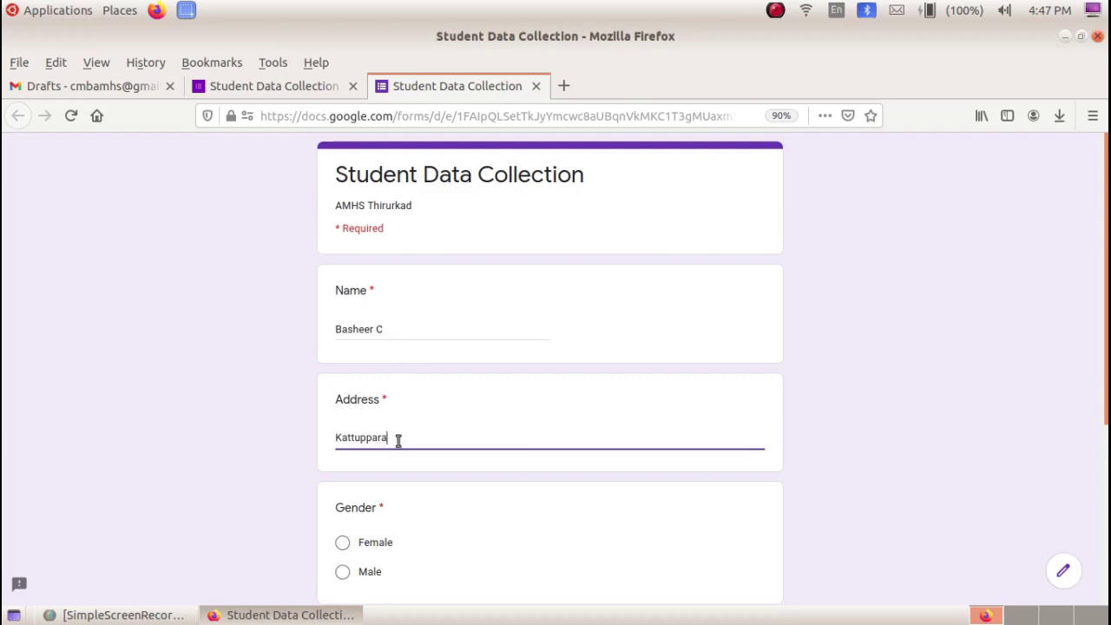
key("Return")
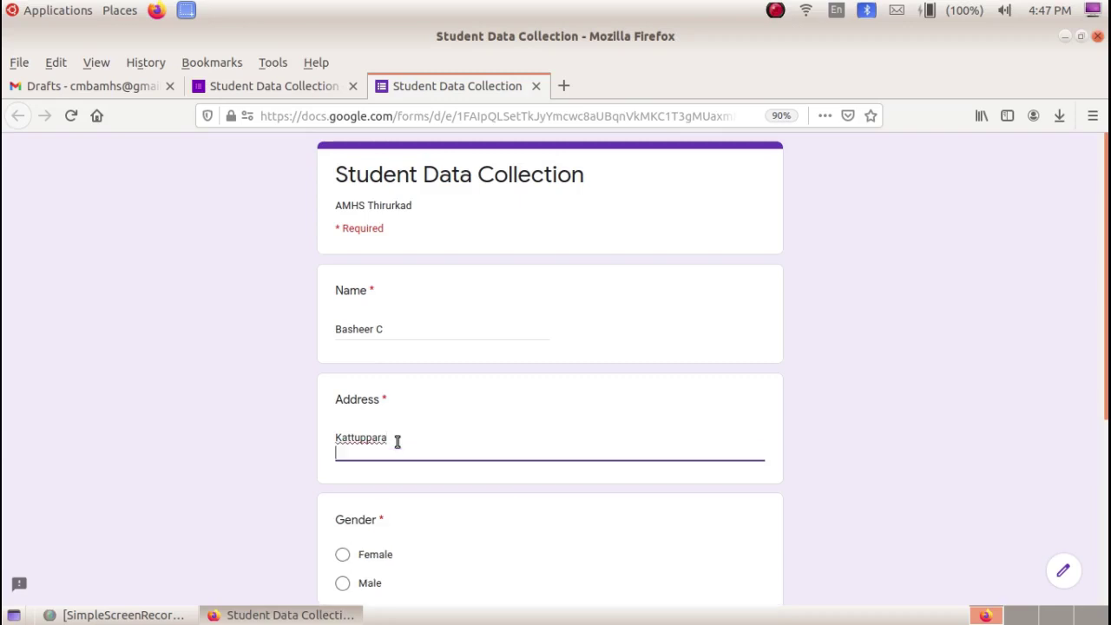
key("Return")
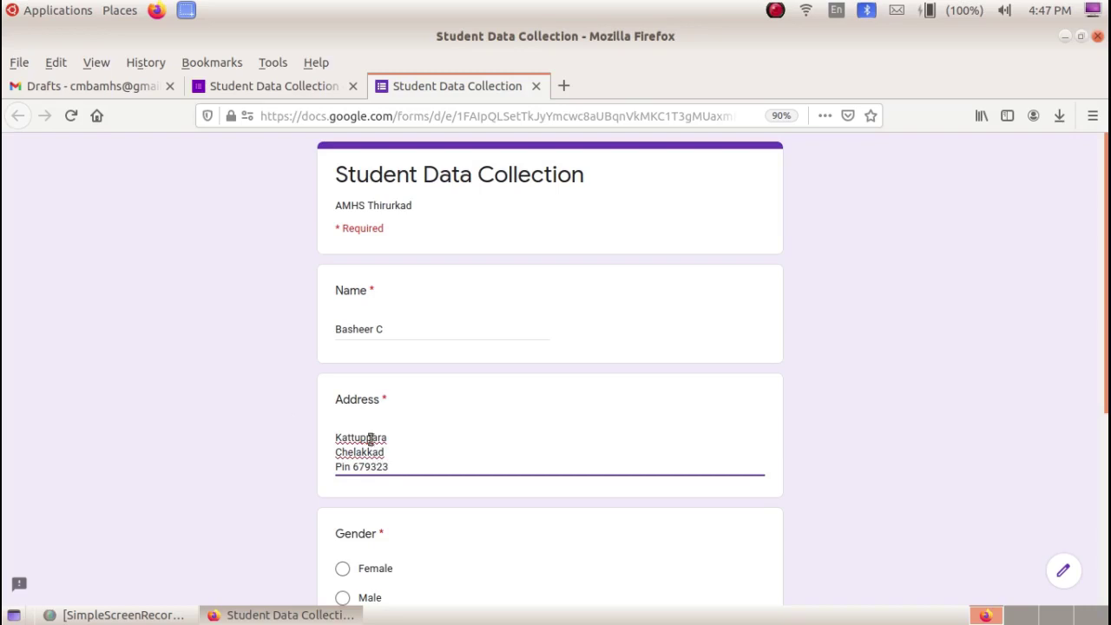
- Answer Gender as Male and Std as 8, submit the test response, and return to the editor
scroll(382, 447, "down", 3)
left_click(343, 486)
scroll(433, 468, "down", 4)
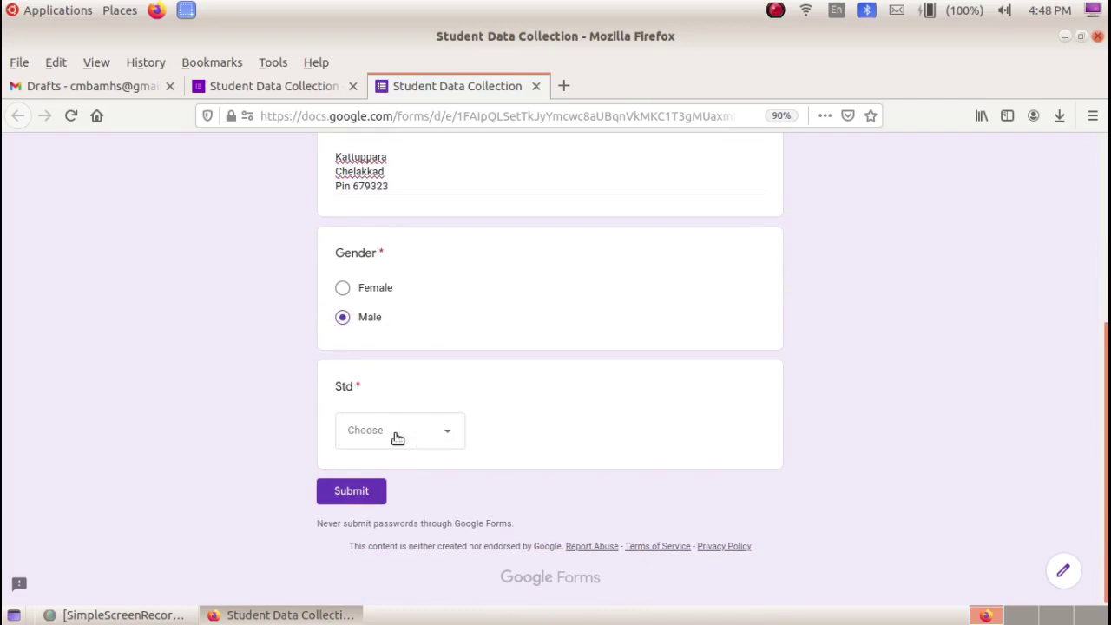
left_click(450, 436)
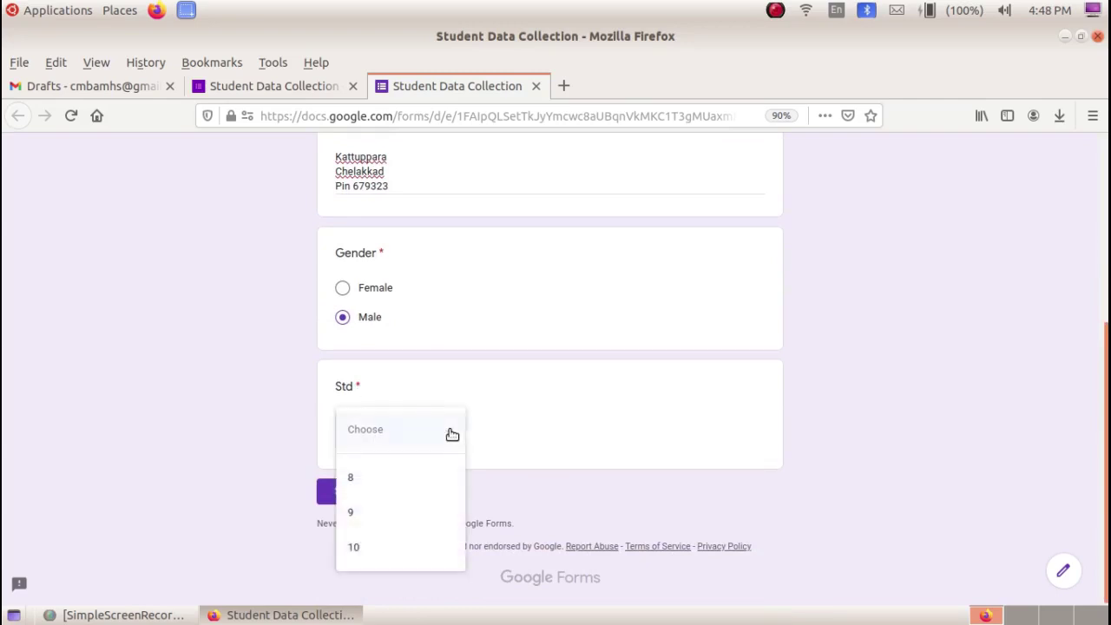
left_click(405, 480)
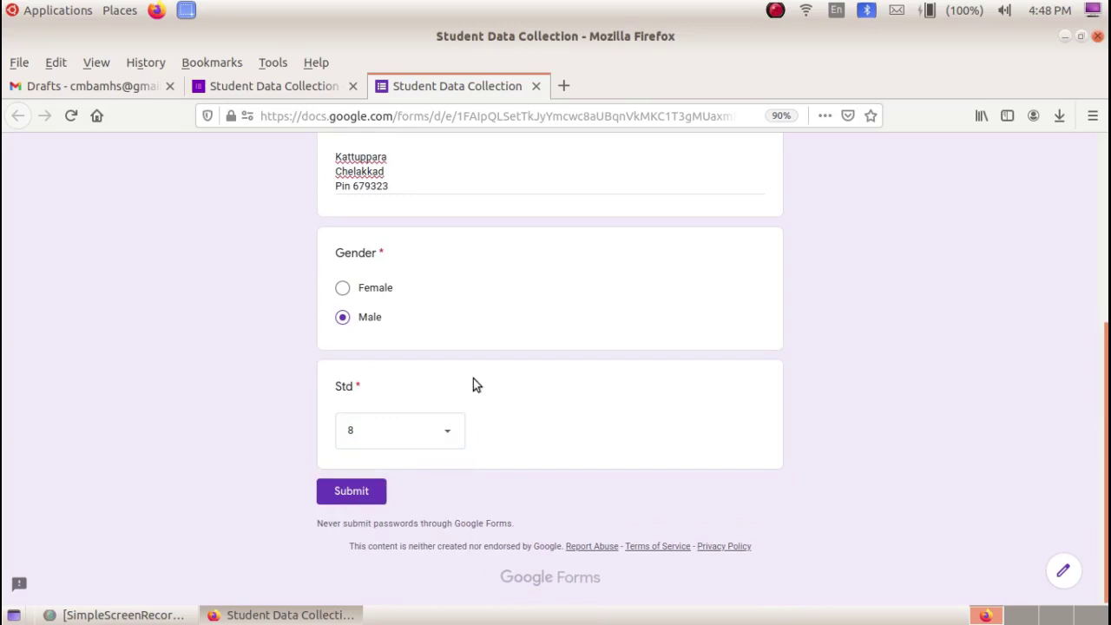
left_click(363, 492)
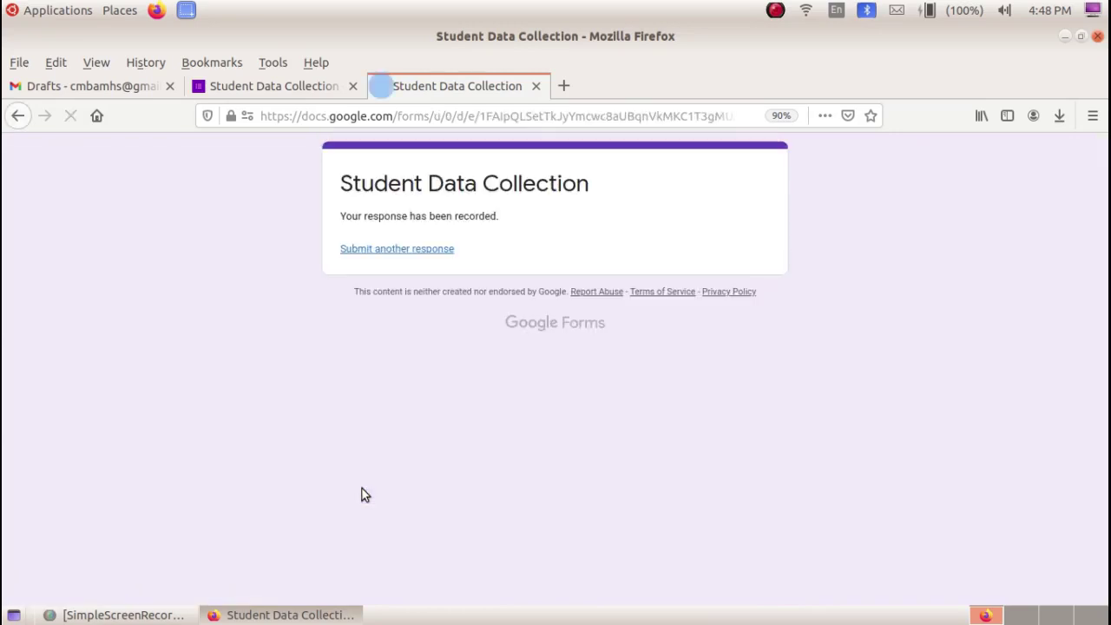
left_click(293, 90)
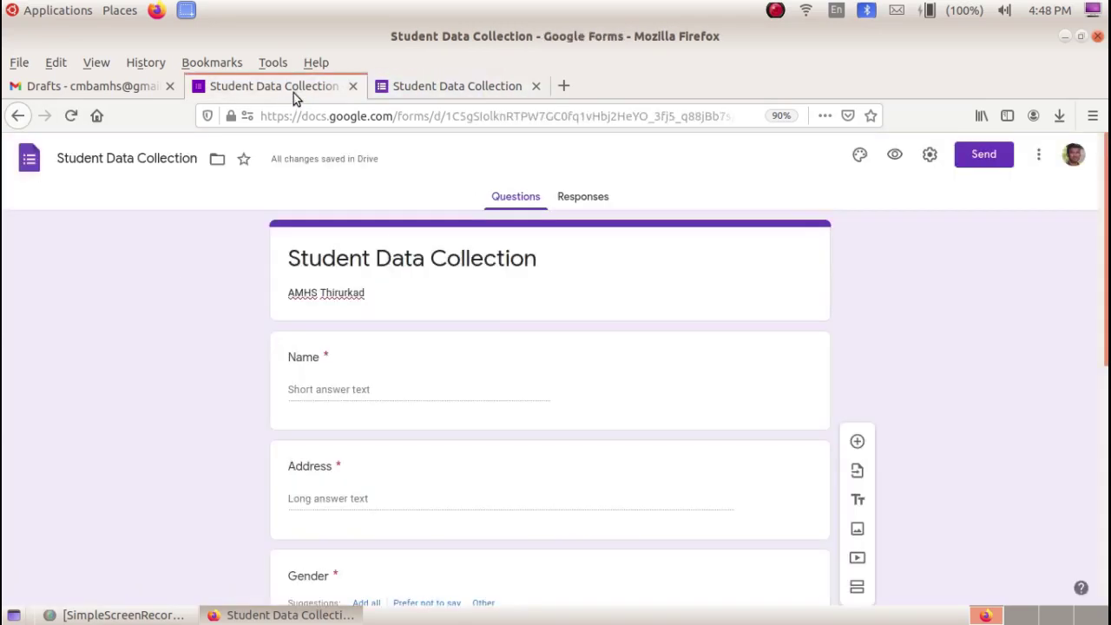
left_click(595, 199)
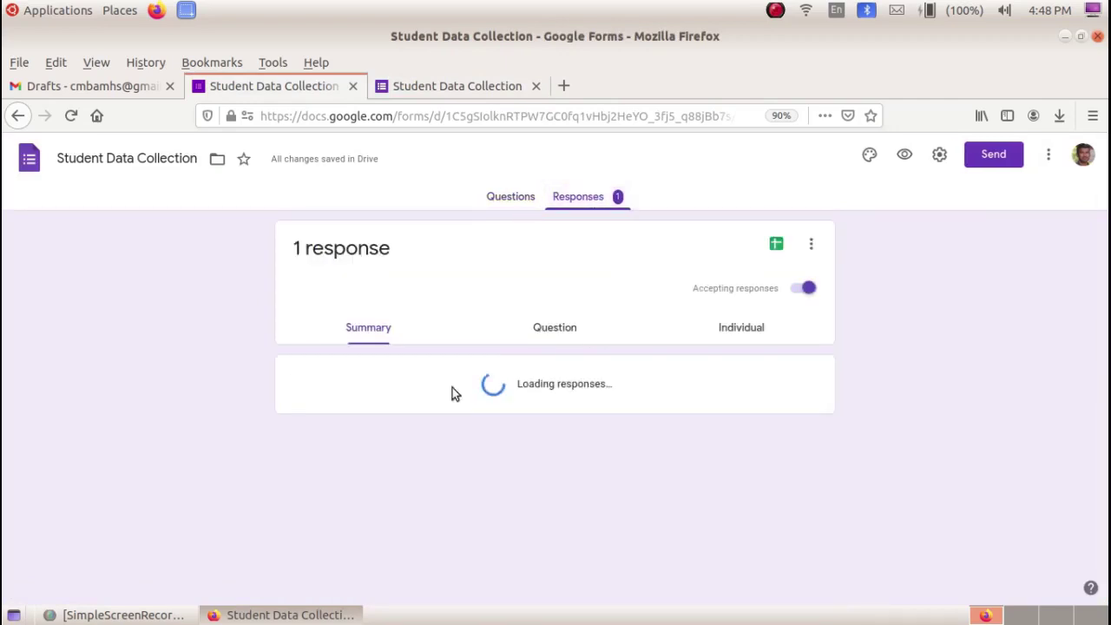
scroll(411, 373, "down", 4)
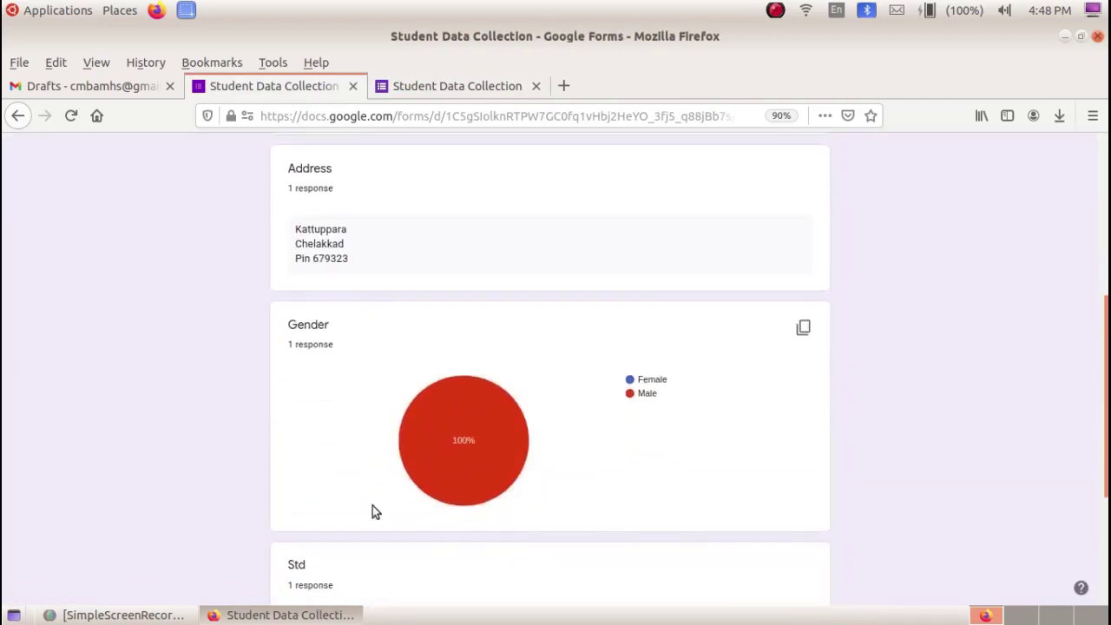
scroll(540, 347, "up", 4)
left_click(535, 330)
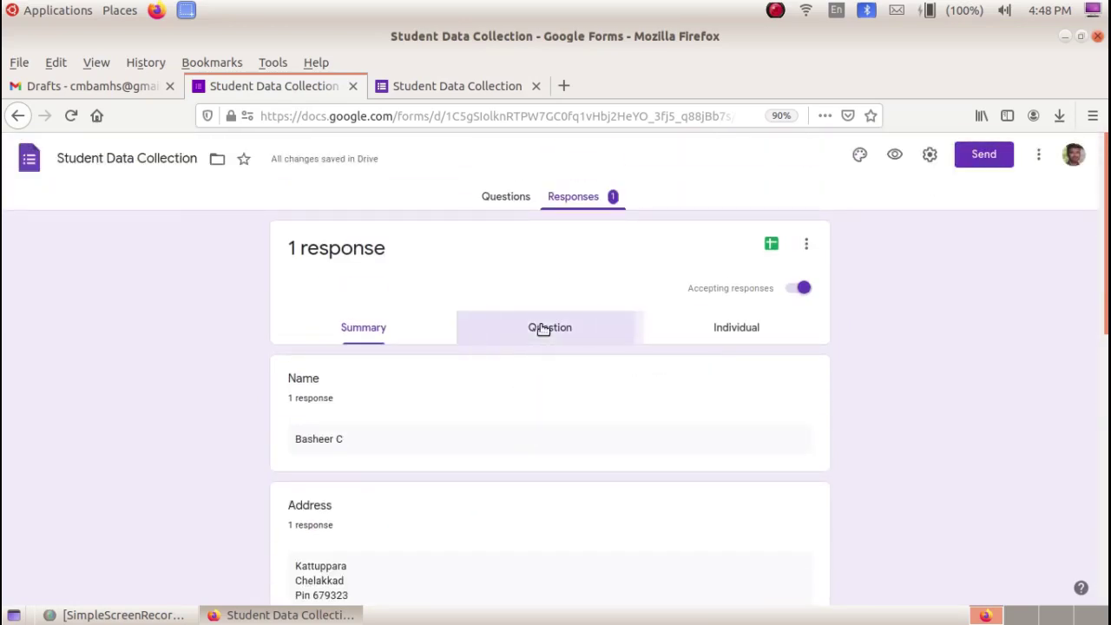
scroll(386, 401, "down", 2)
scroll(386, 401, "up", 2)
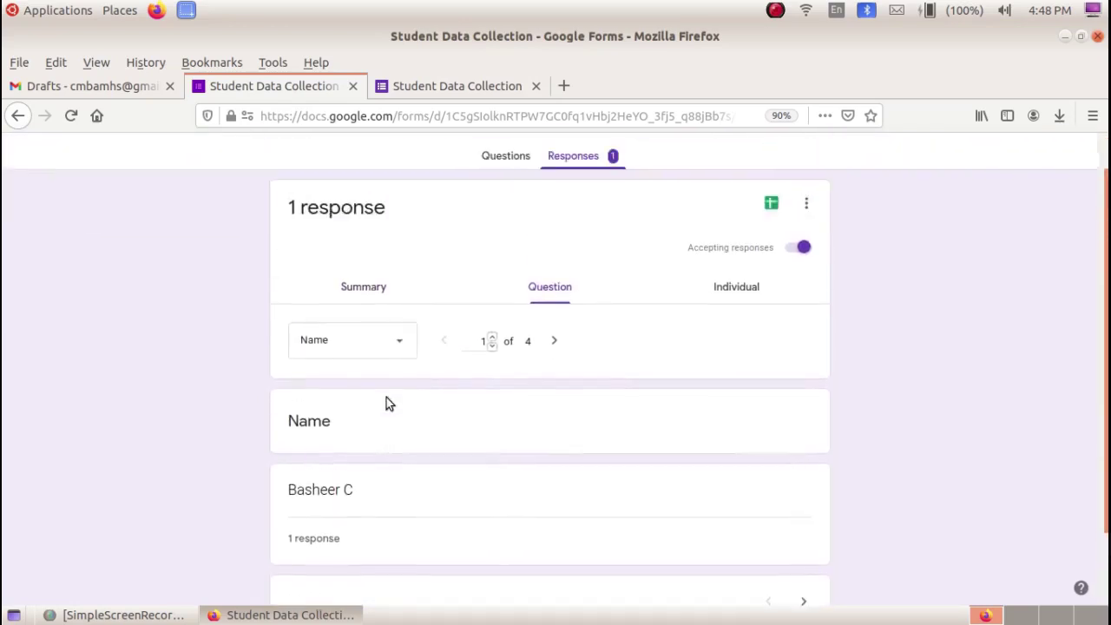
left_click(754, 330)
scroll(453, 425, "down", 5)
scroll(477, 442, "up", 5)
left_click(496, 196)
scroll(416, 360, "down", 3)
scroll(412, 356, "down", 5)
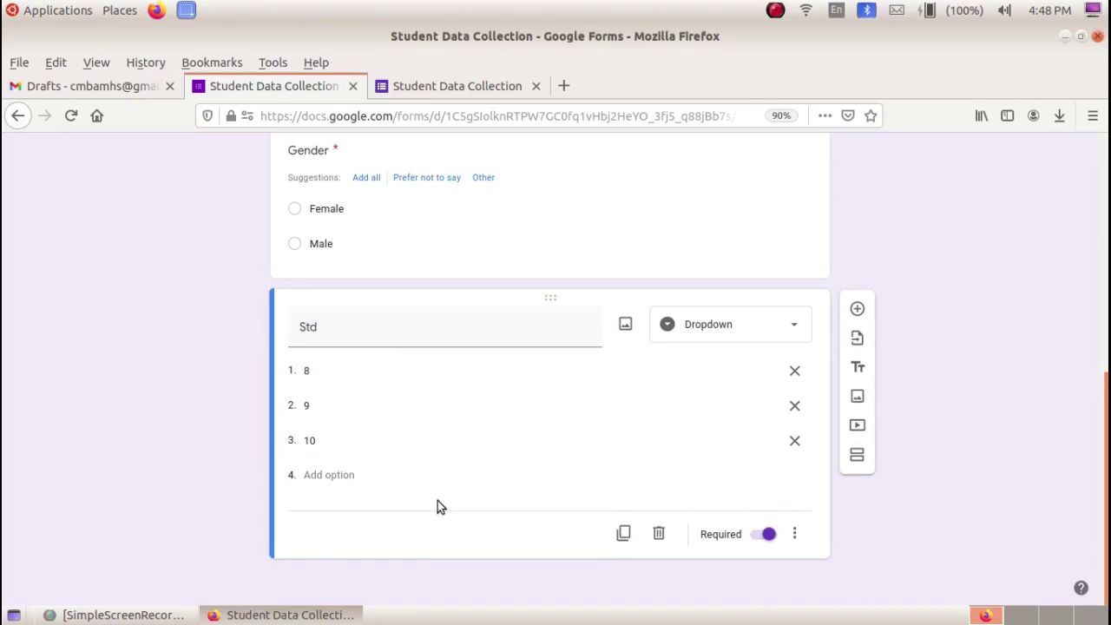
- Add a 'Date of Birth' question of Date type after Std
left_click(857, 308)
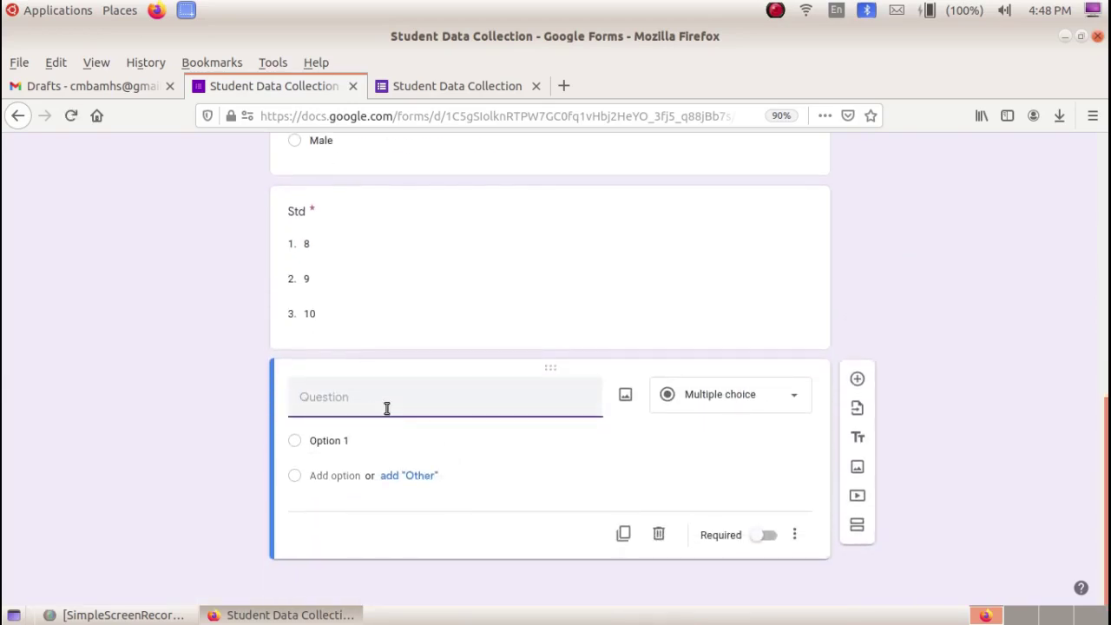
type("Date of Birth")
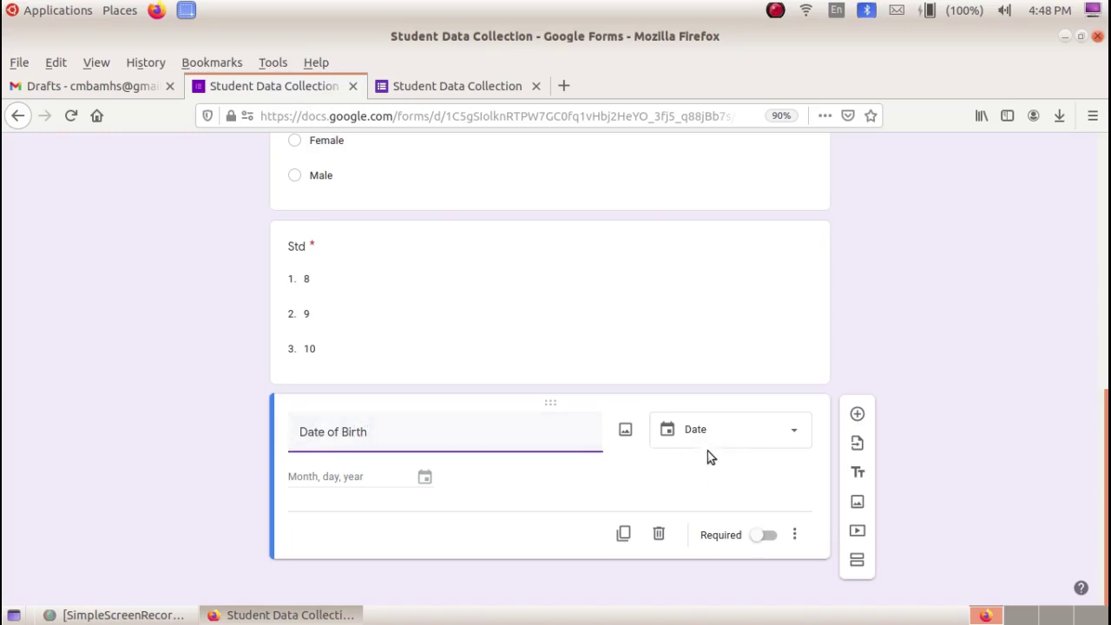
left_click(787, 434)
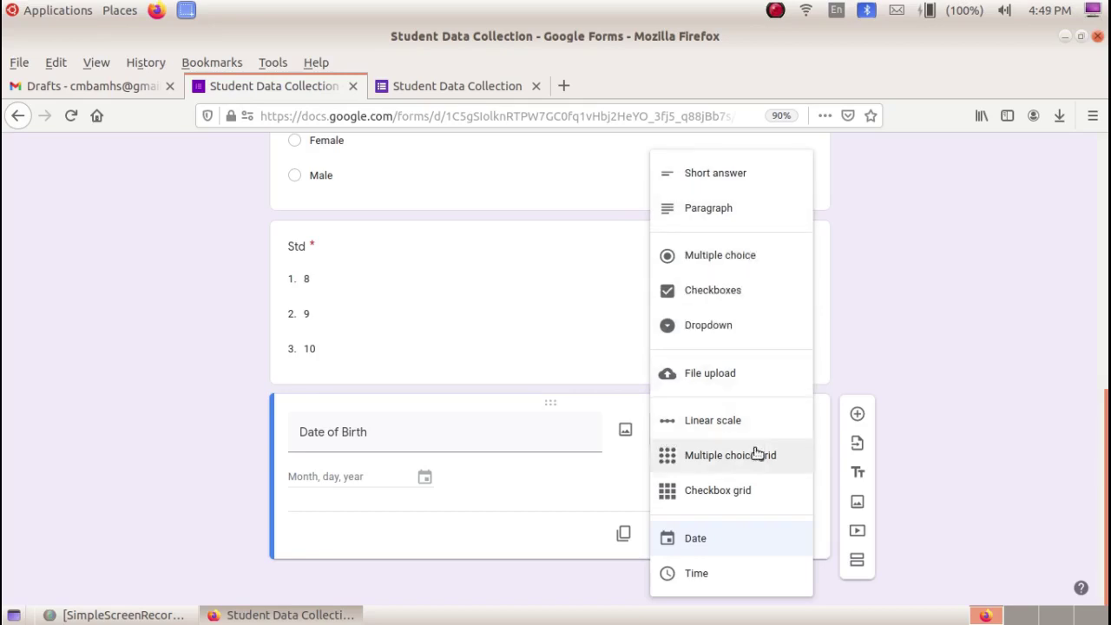
left_click(757, 535)
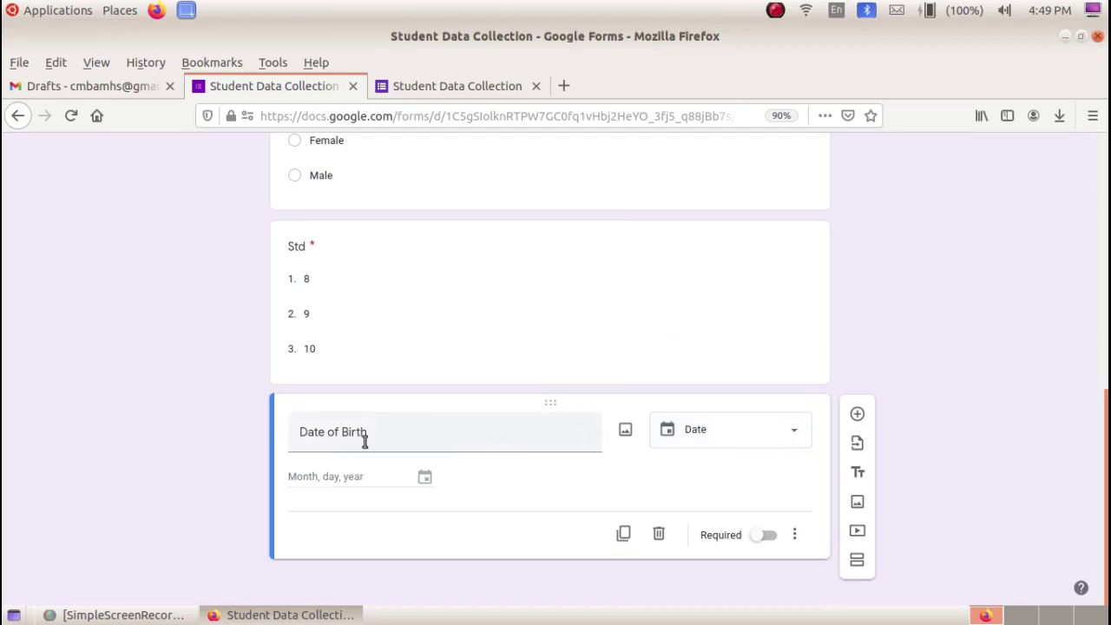
left_click(857, 414)
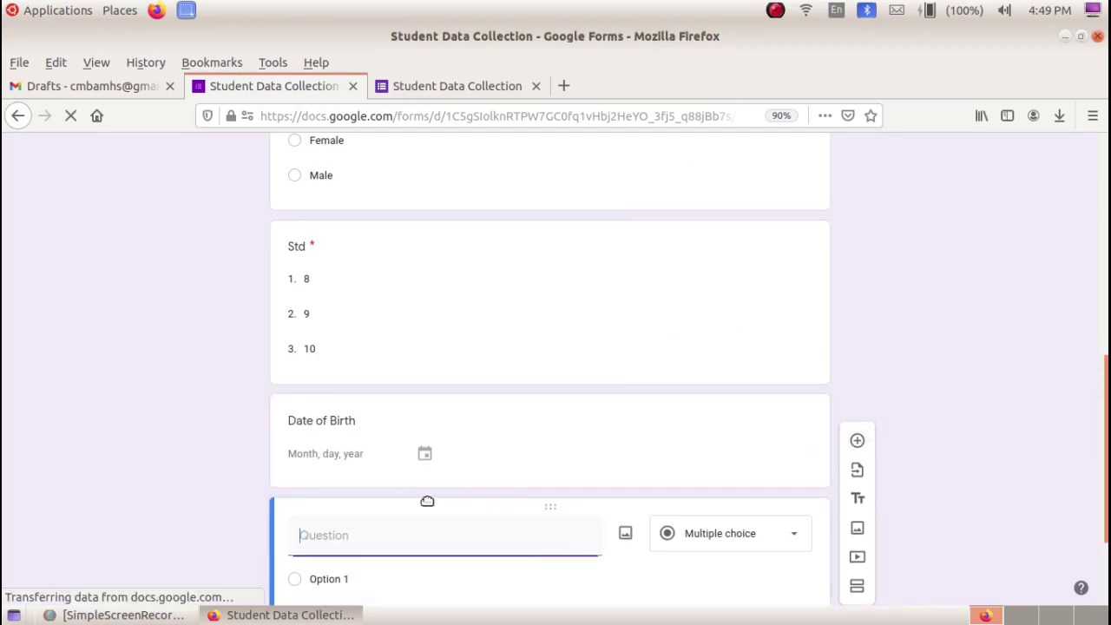
- Title the new question 'Division' and make it a dropdown
scroll(358, 434, "up", 5)
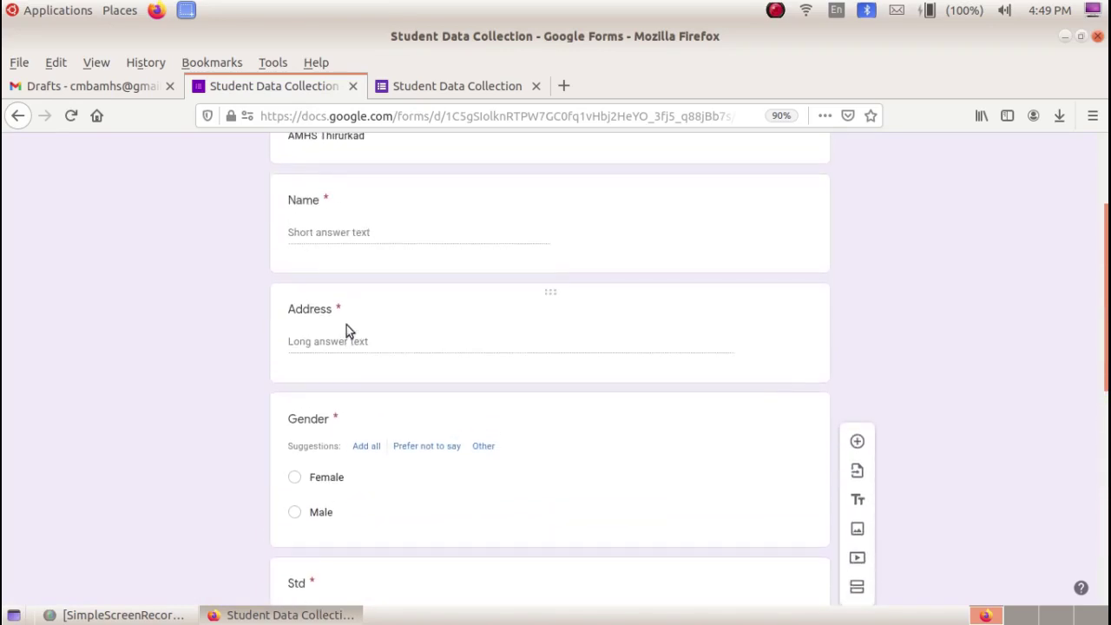
scroll(346, 325, "down", 5)
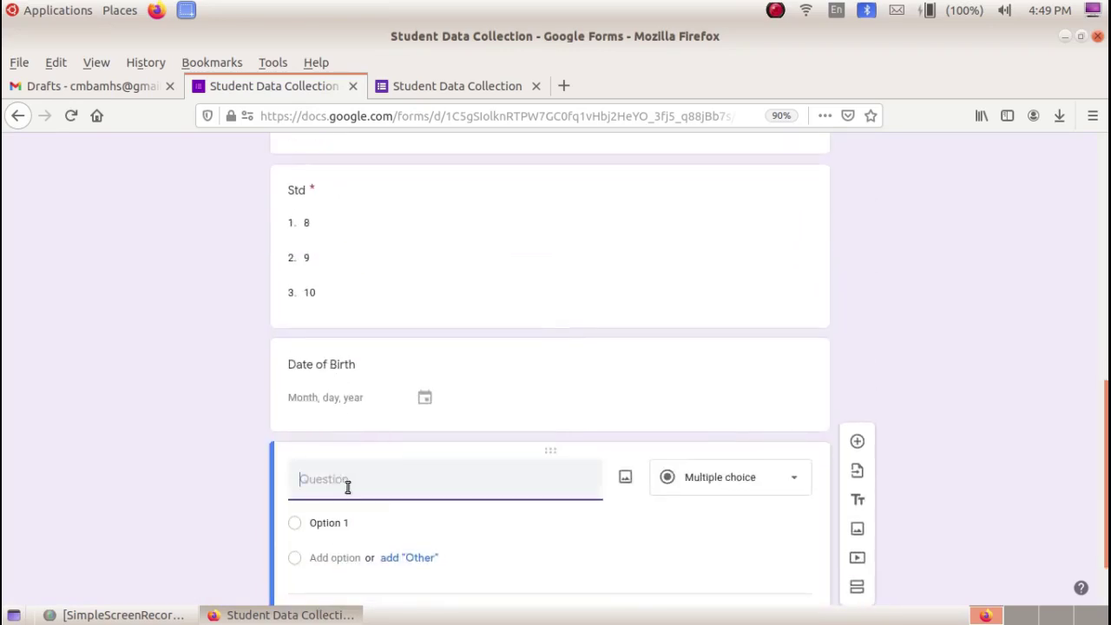
type("Division")
left_click(745, 483)
left_click(754, 331)
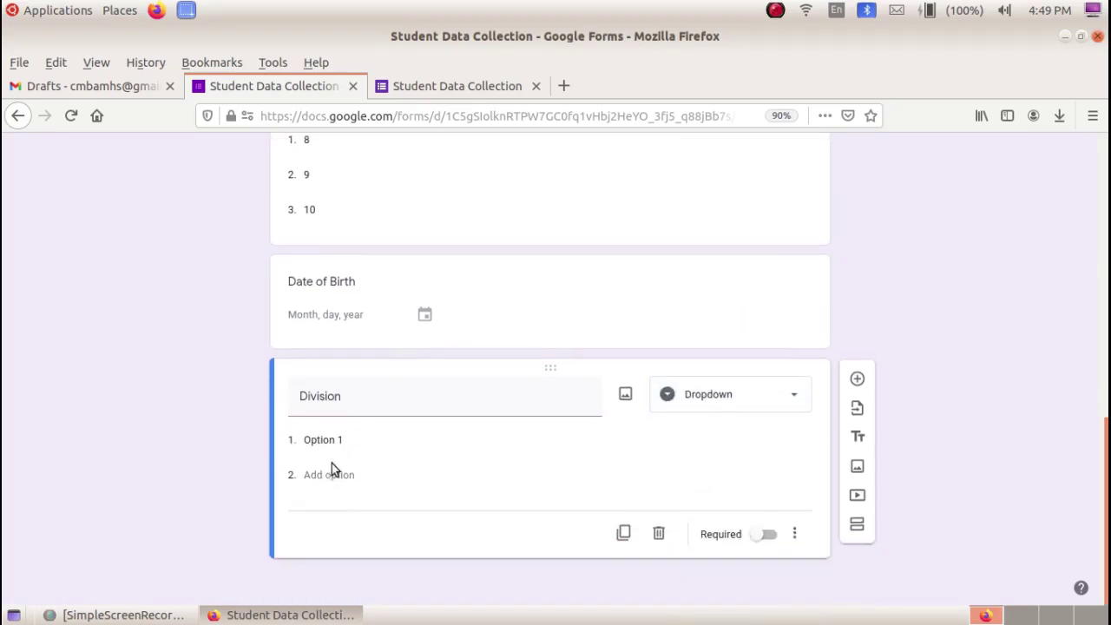
- Enter the Division choices A, B, C, D and E
type("A")
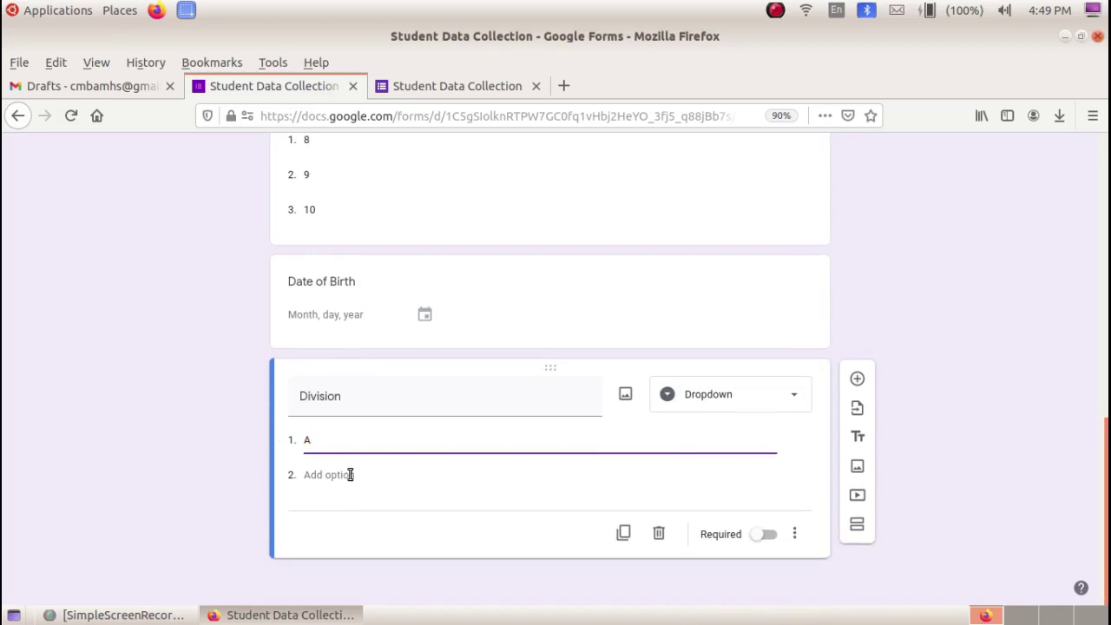
left_click(347, 474)
type("B")
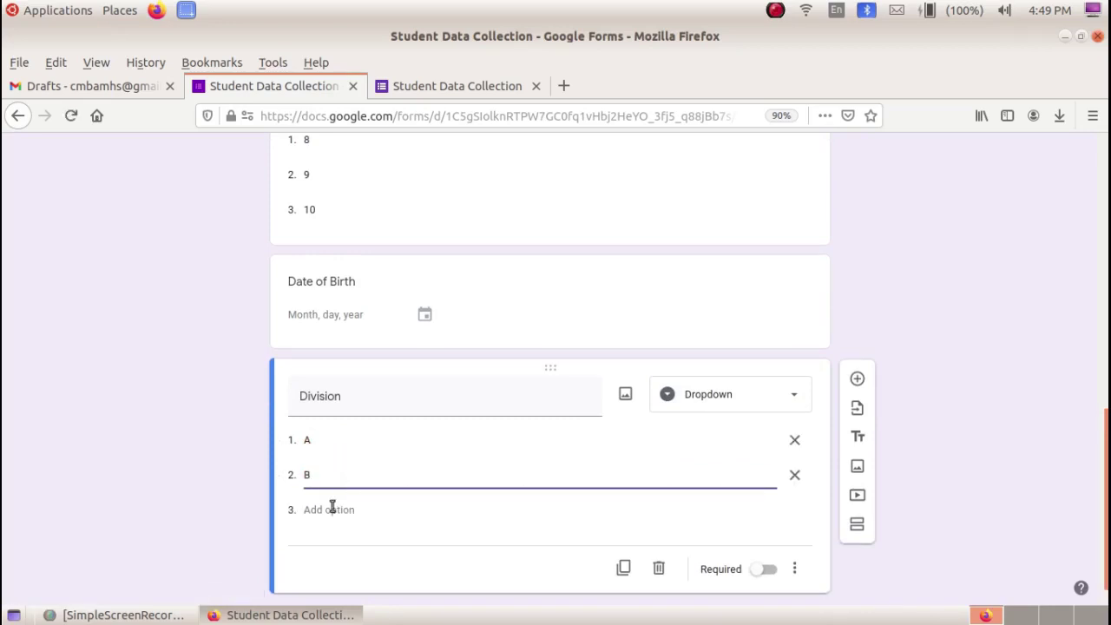
left_click(331, 508)
type("C")
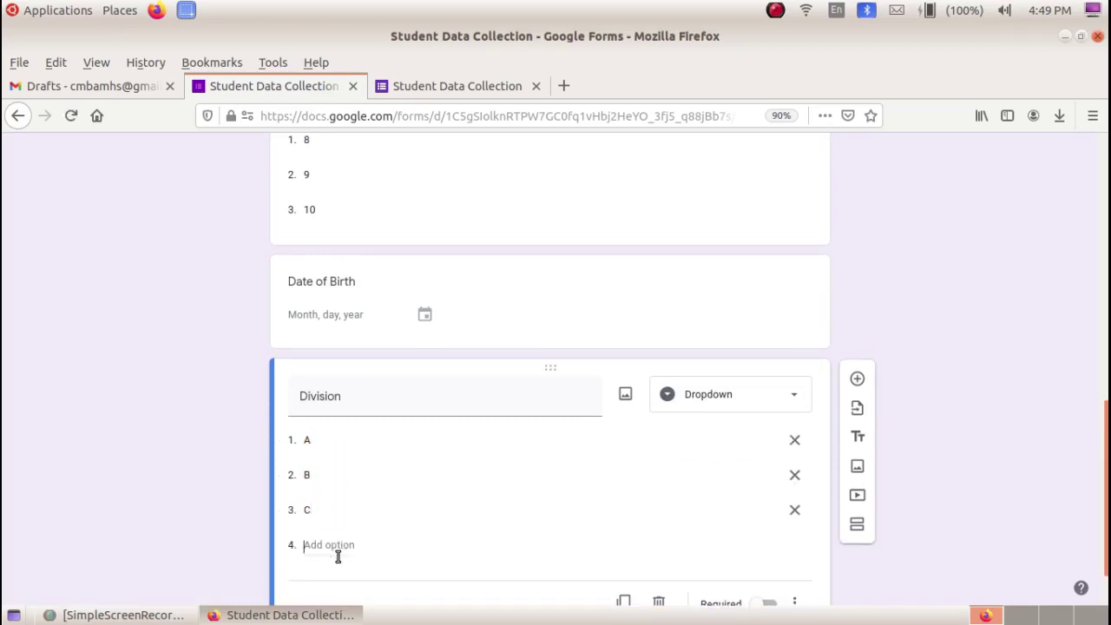
left_click(337, 548)
type("D")
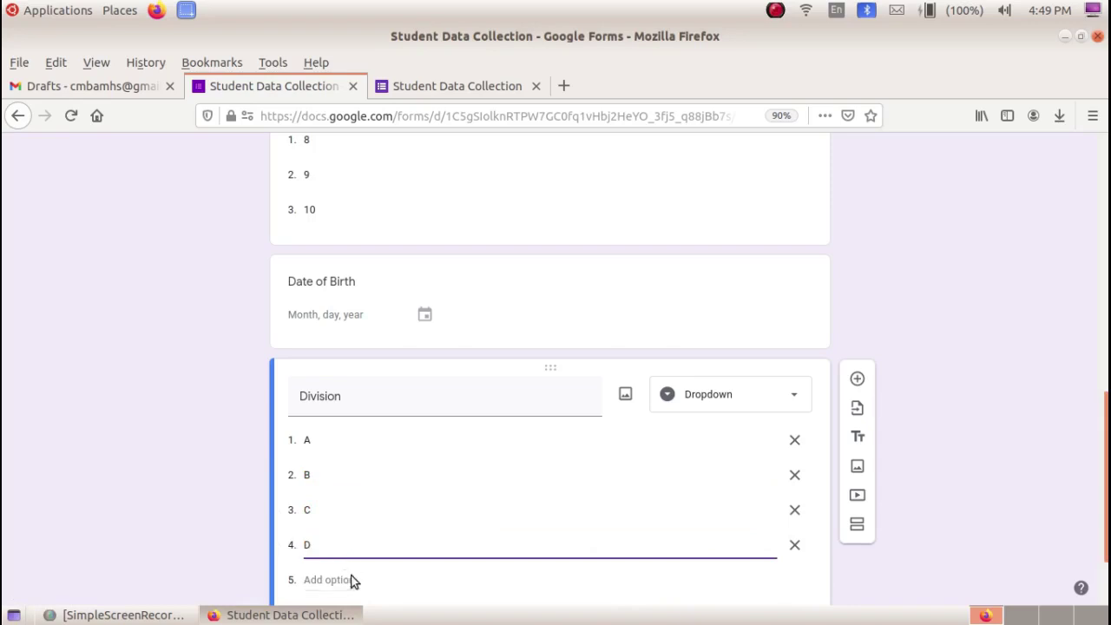
left_click(350, 579)
type("E")
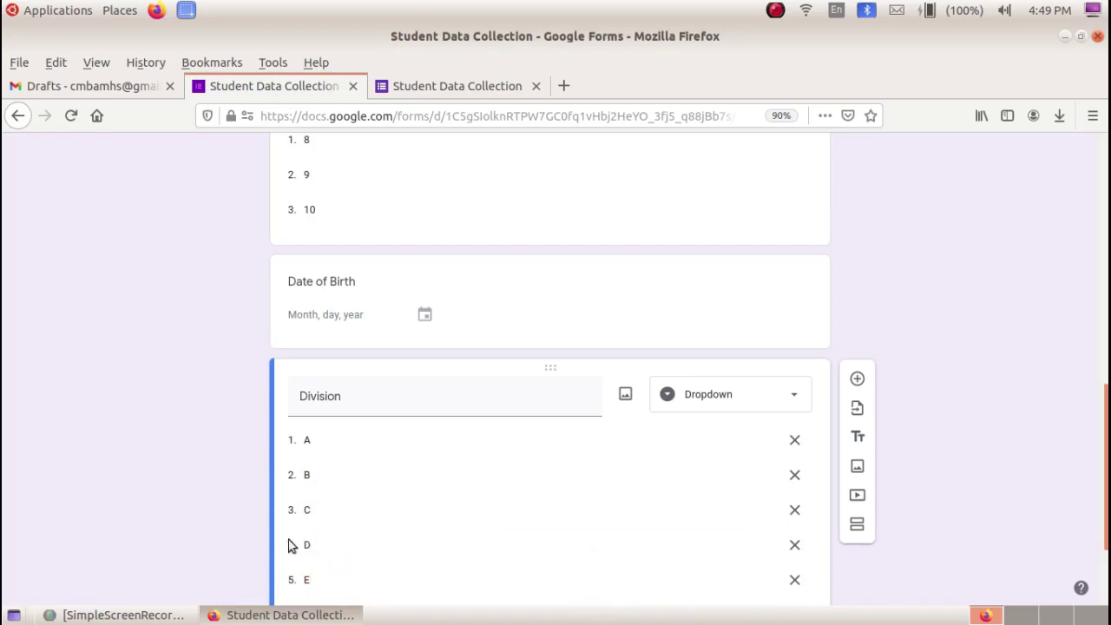
scroll(428, 434, "up", 3)
scroll(429, 434, "up", 5)
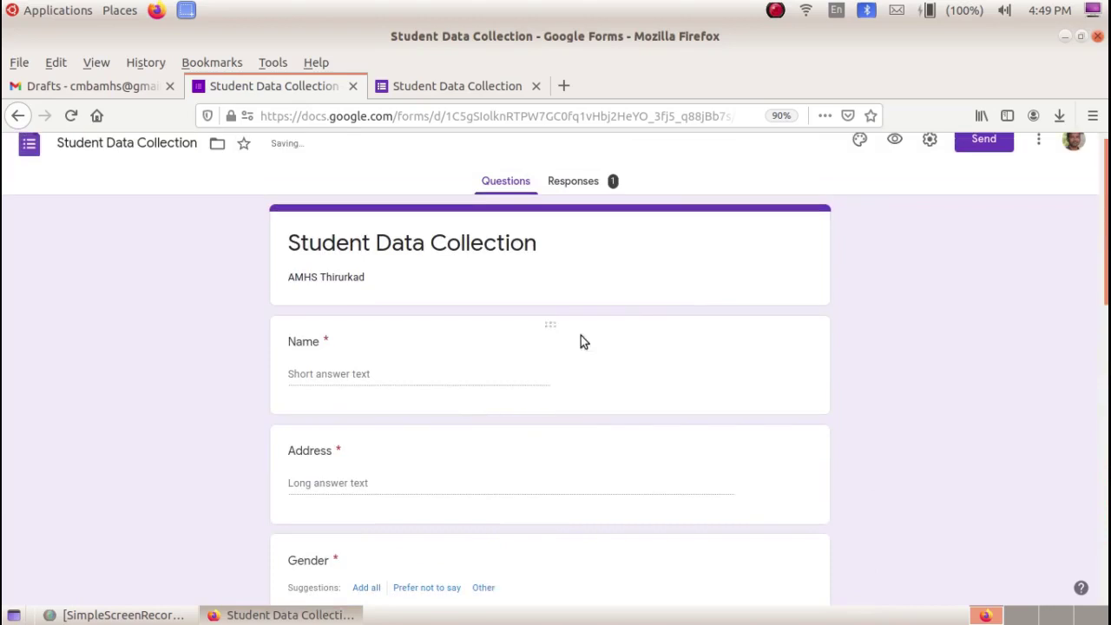
left_click(892, 156)
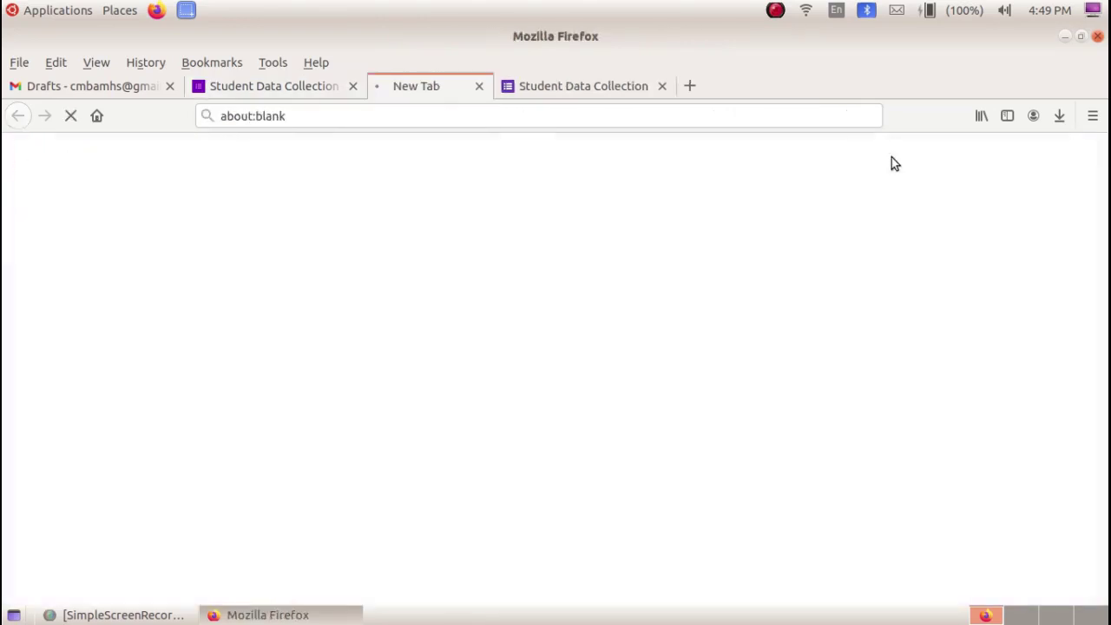
scroll(524, 333, "down", 10)
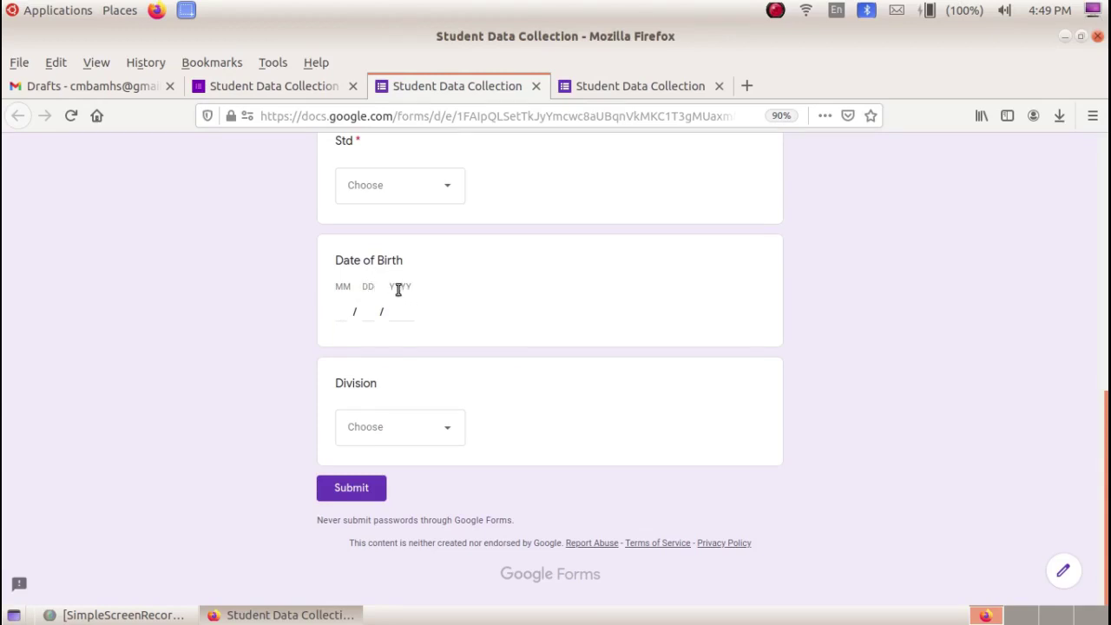
scroll(410, 375, "up", 1)
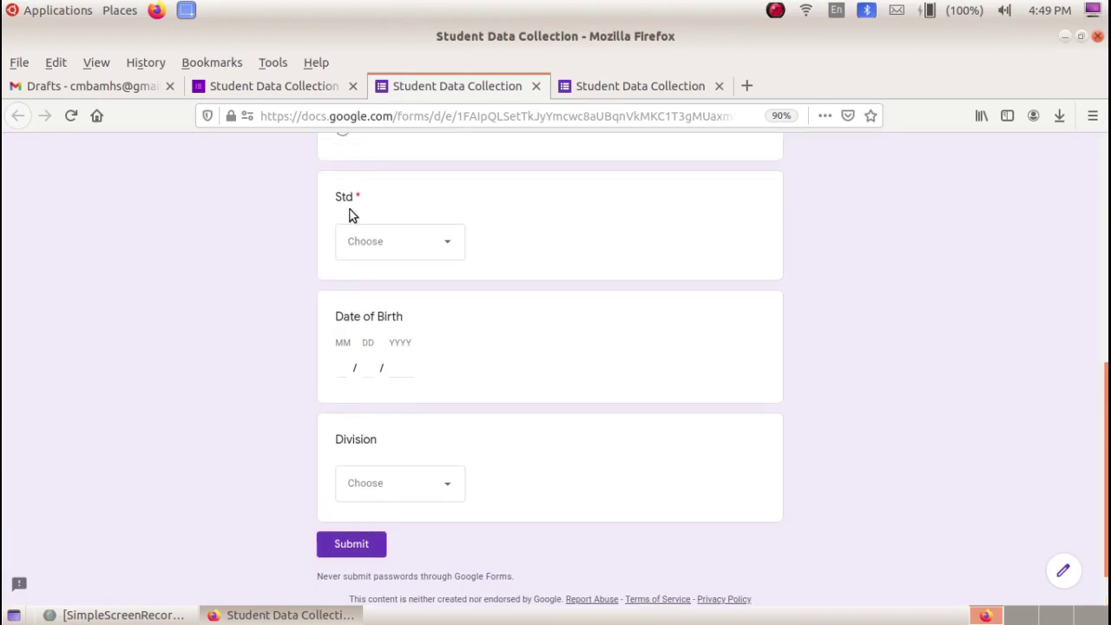
scroll(349, 209, "down", 1)
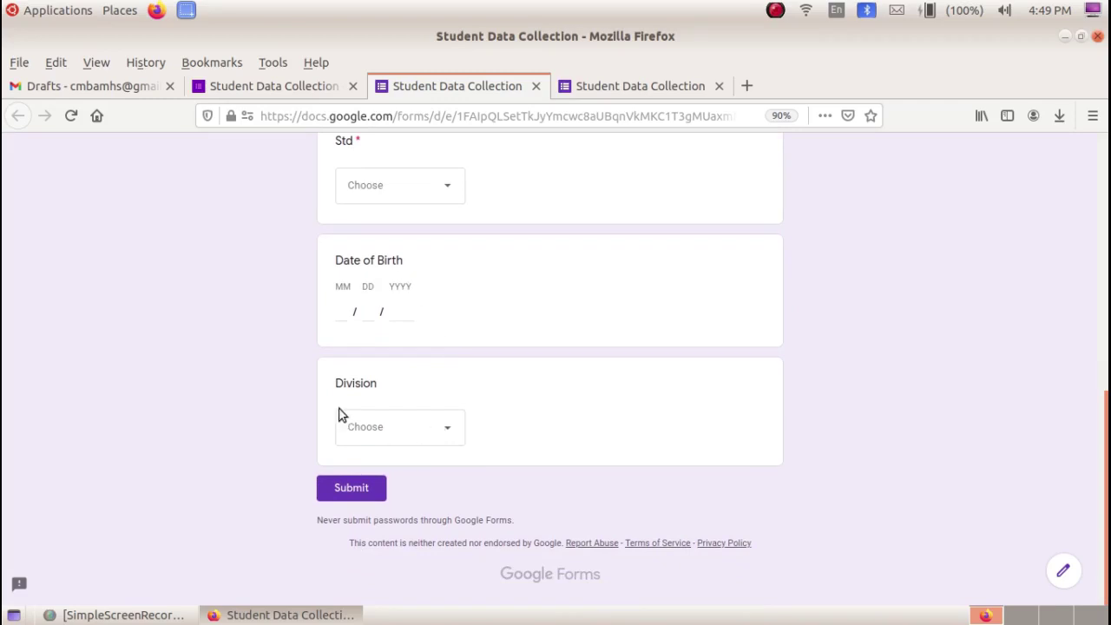
scroll(382, 348, "up", 1)
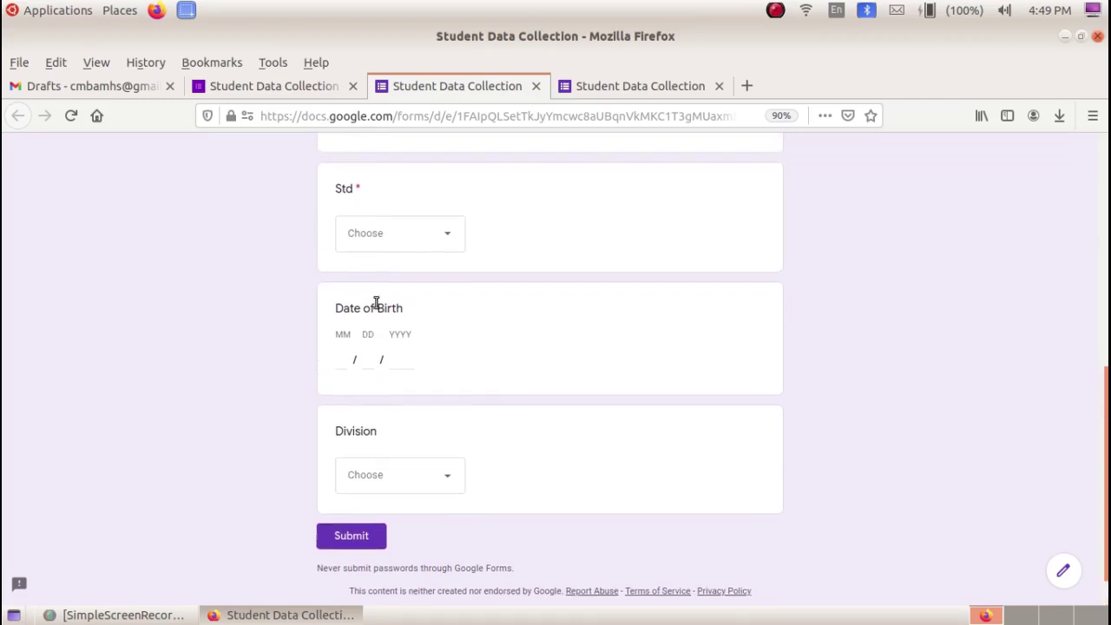
scroll(388, 463, "up", 3)
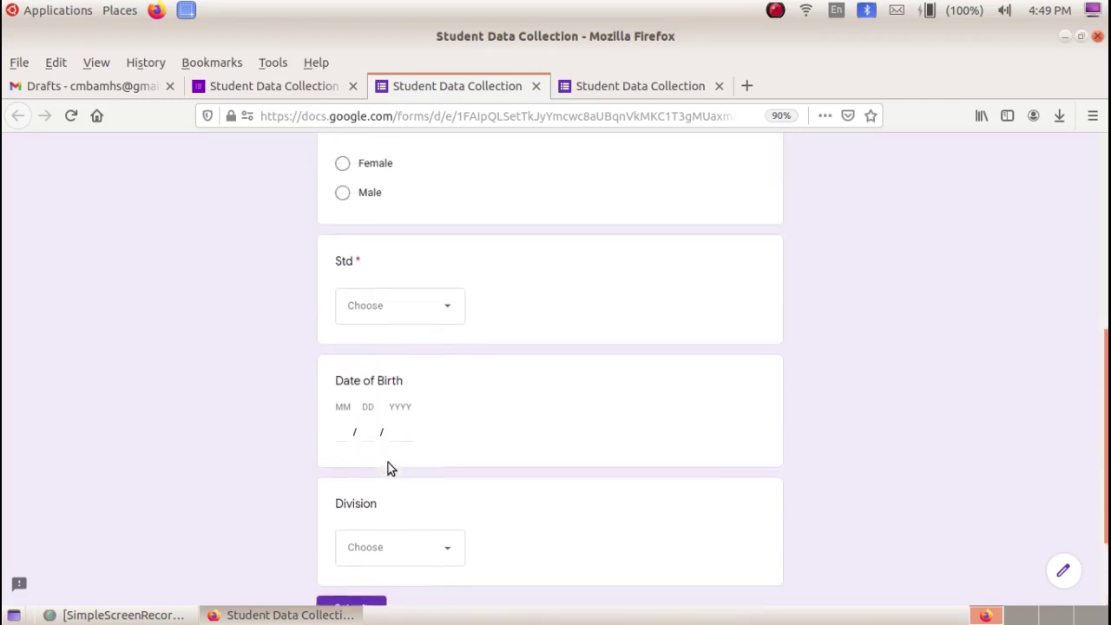
left_click(318, 90)
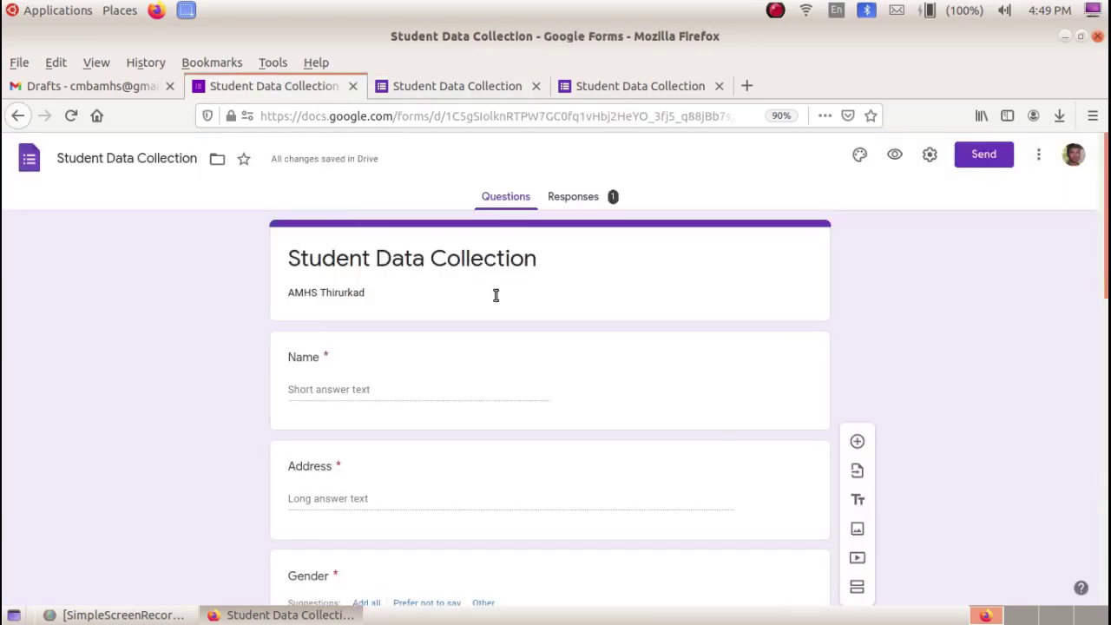
- Drag the Division question above Date of Birth
scroll(432, 355, "down", 5)
scroll(433, 356, "down", 5)
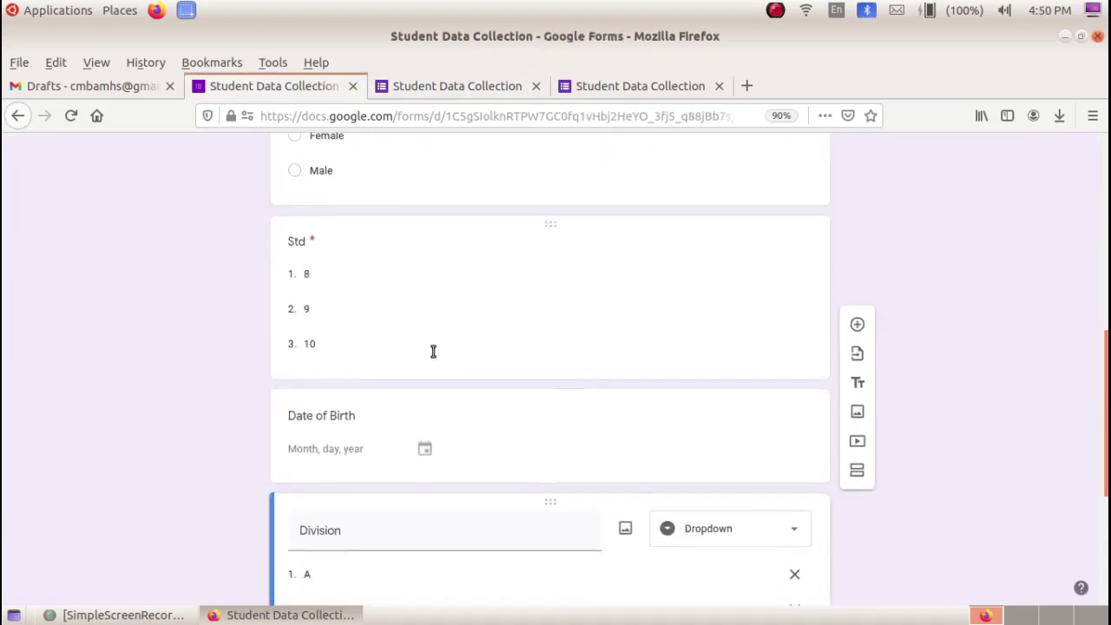
scroll(433, 369, "down", 2)
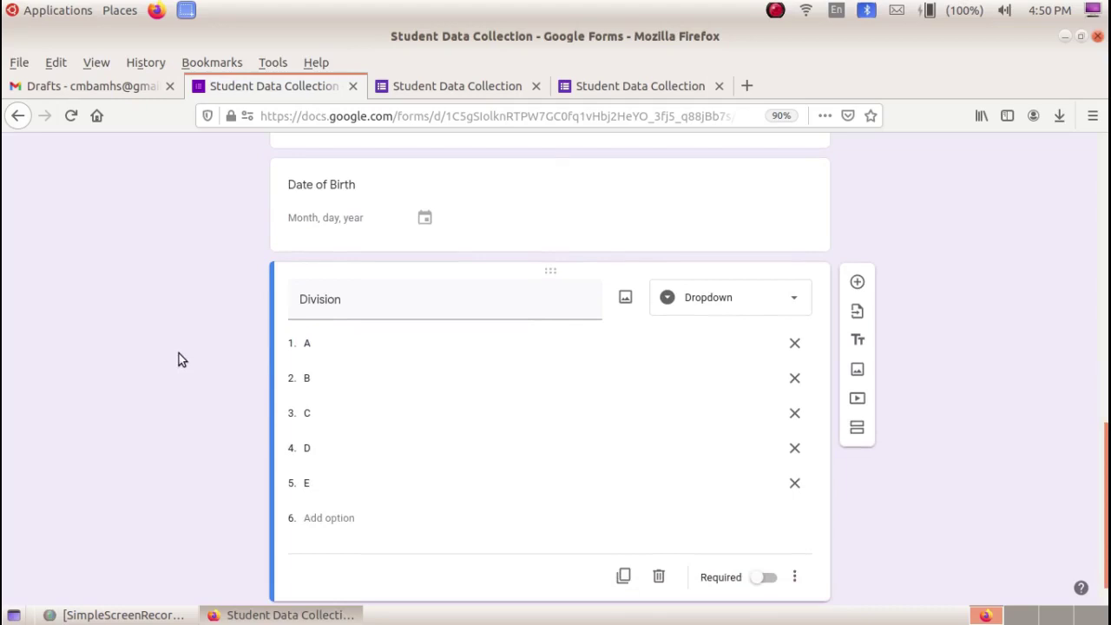
scroll(561, 338, "up", 1)
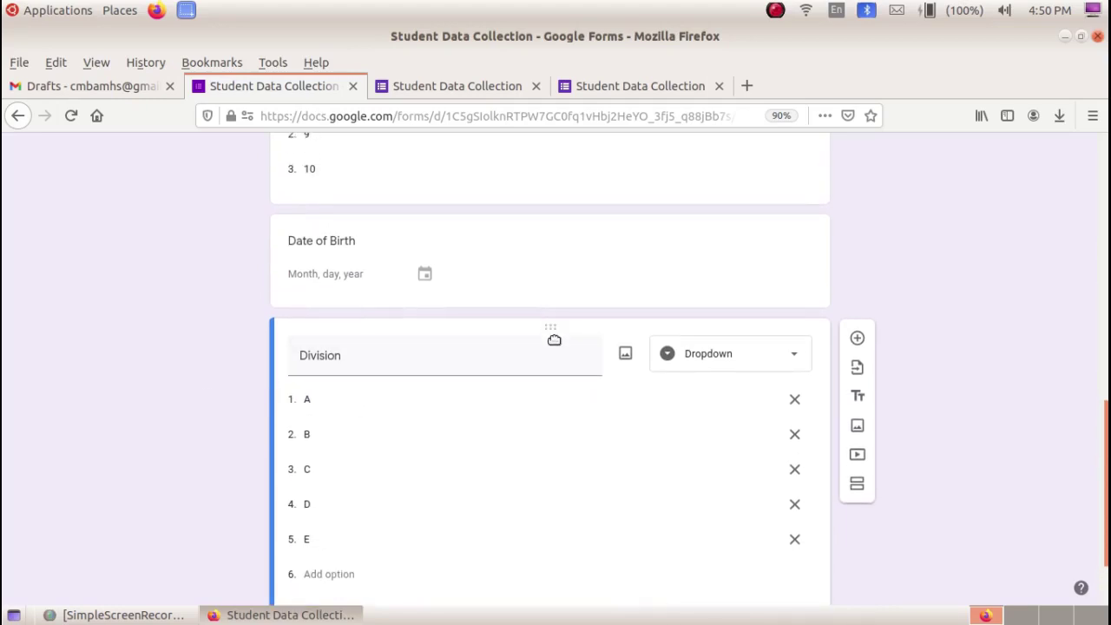
left_click_drag(550, 330, 565, 521)
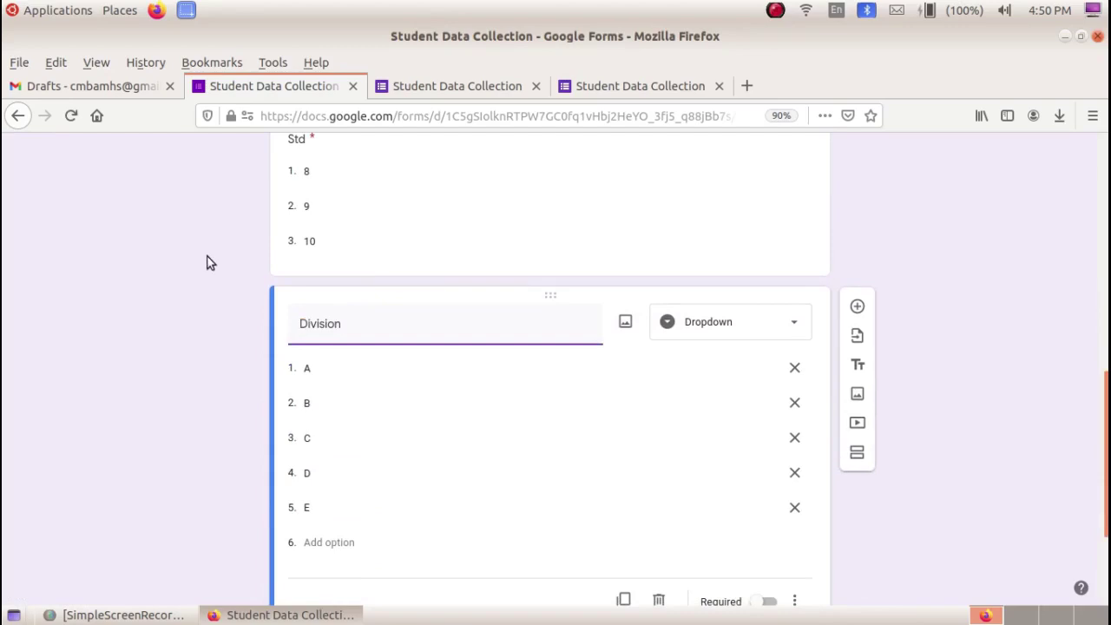
- Move the Gender question above Address, directly after Name
scroll(371, 224, "down", 2)
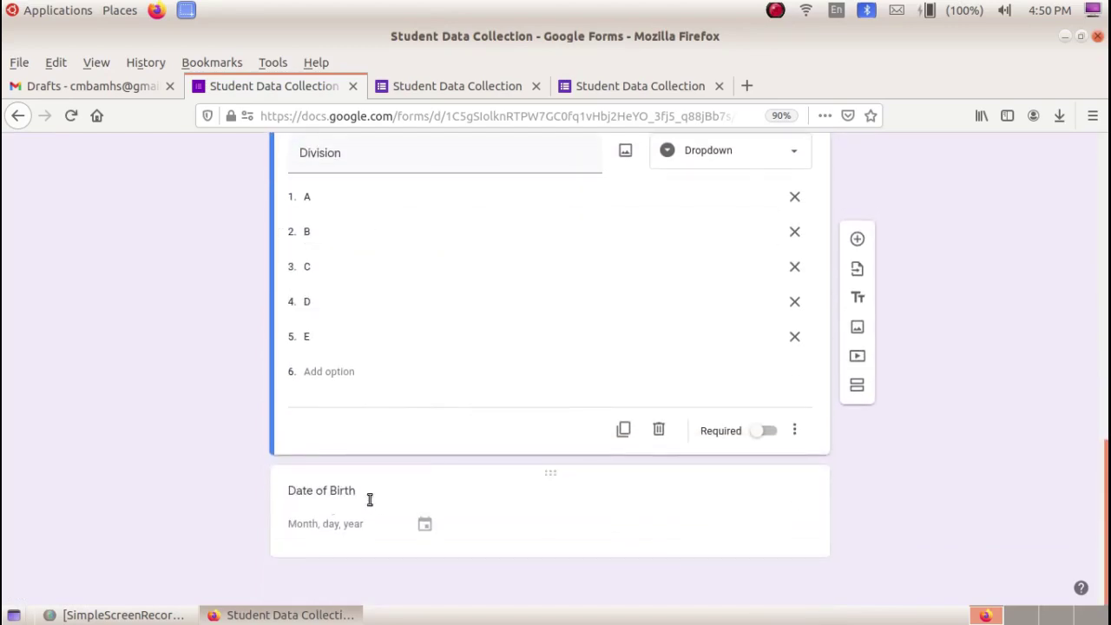
scroll(381, 506, "up", 10)
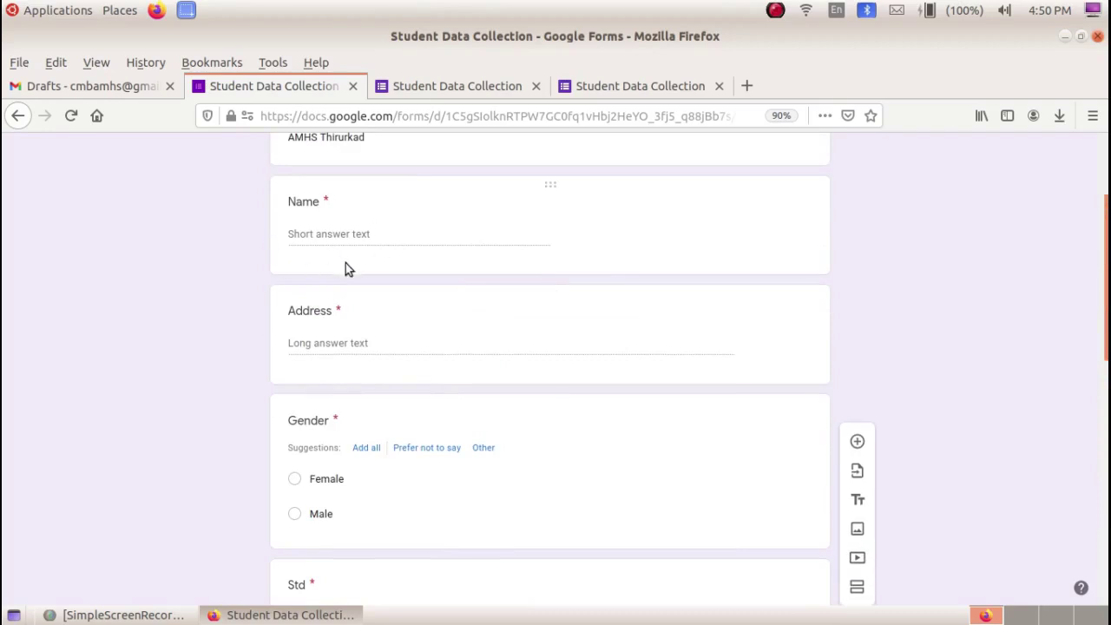
left_click_drag(555, 404, 546, 293)
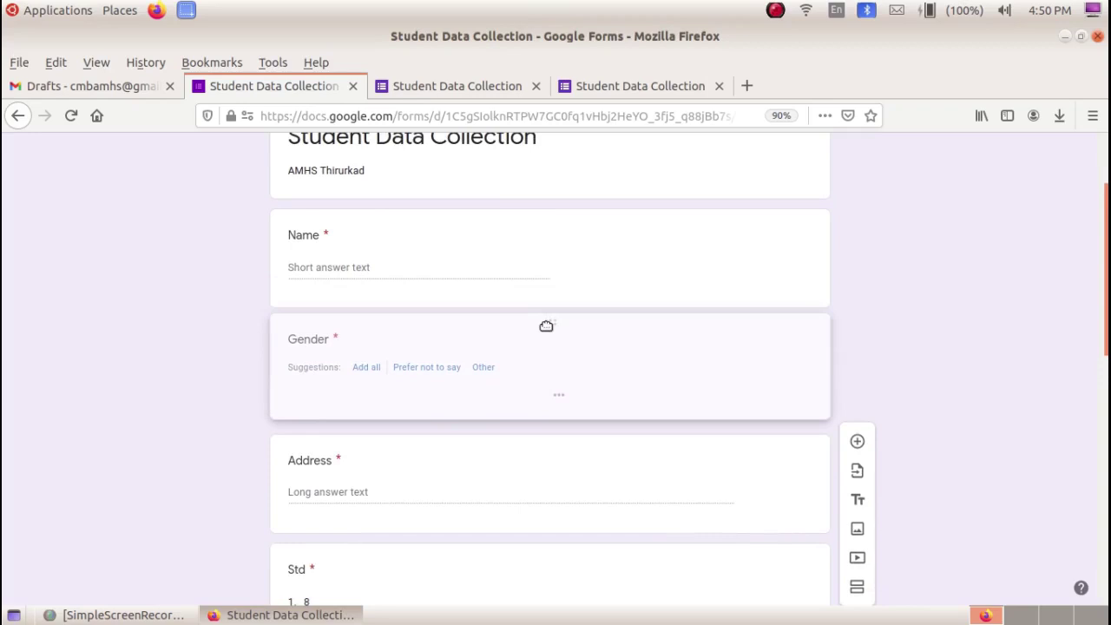
left_click(422, 362)
scroll(351, 246, "down", 5)
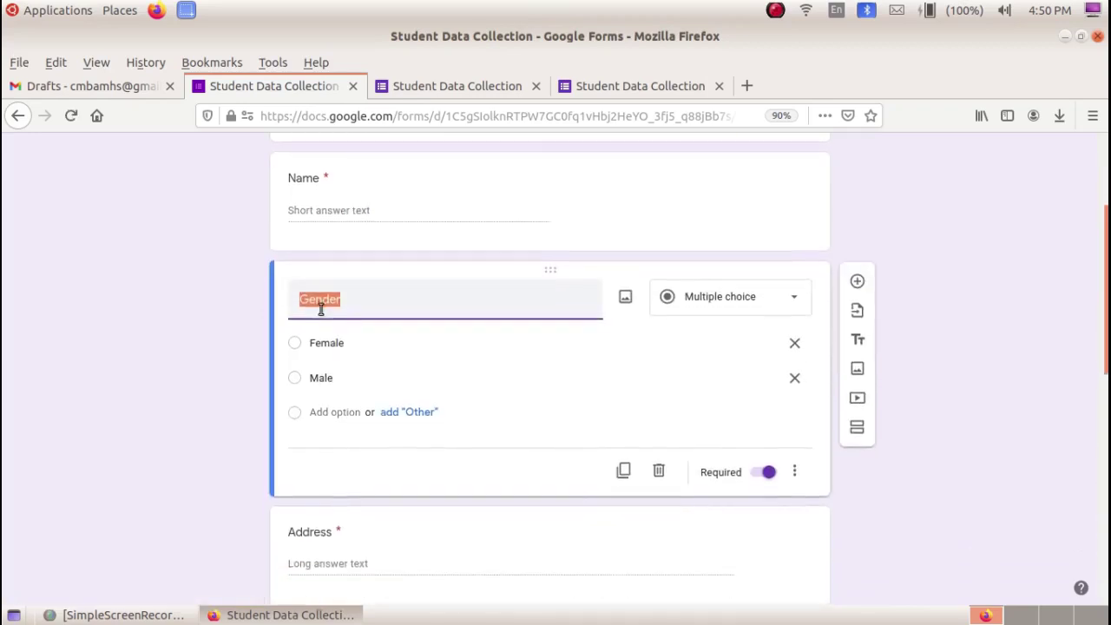
scroll(323, 371, "down", 3)
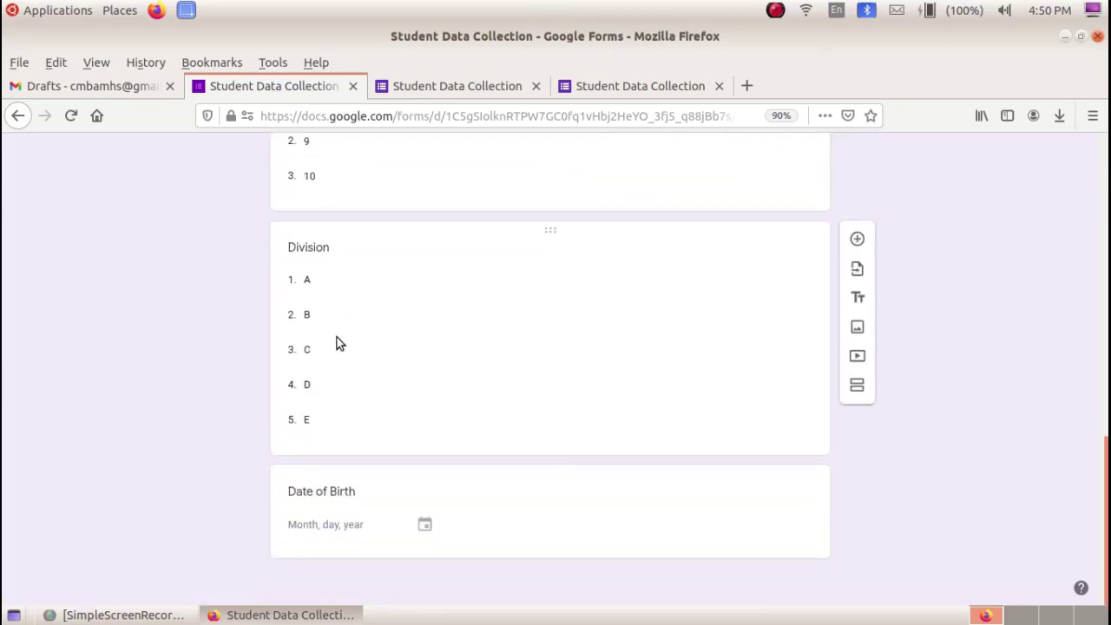
left_click(592, 506)
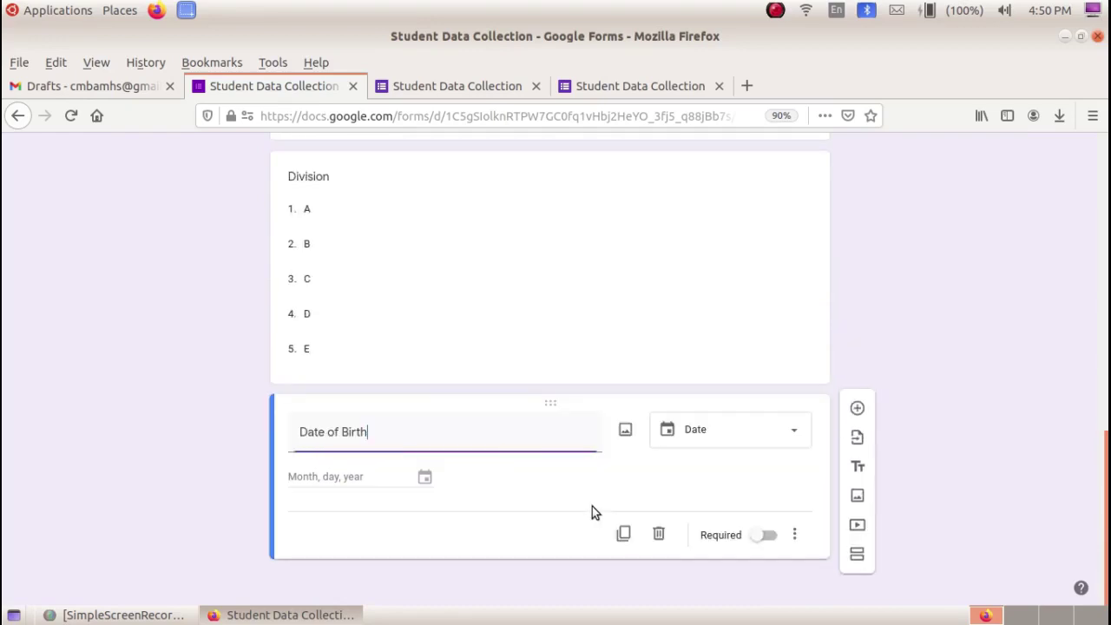
- Add a 'Hobbies' question with an Other choice and make it a Checkboxes question
left_click(857, 414)
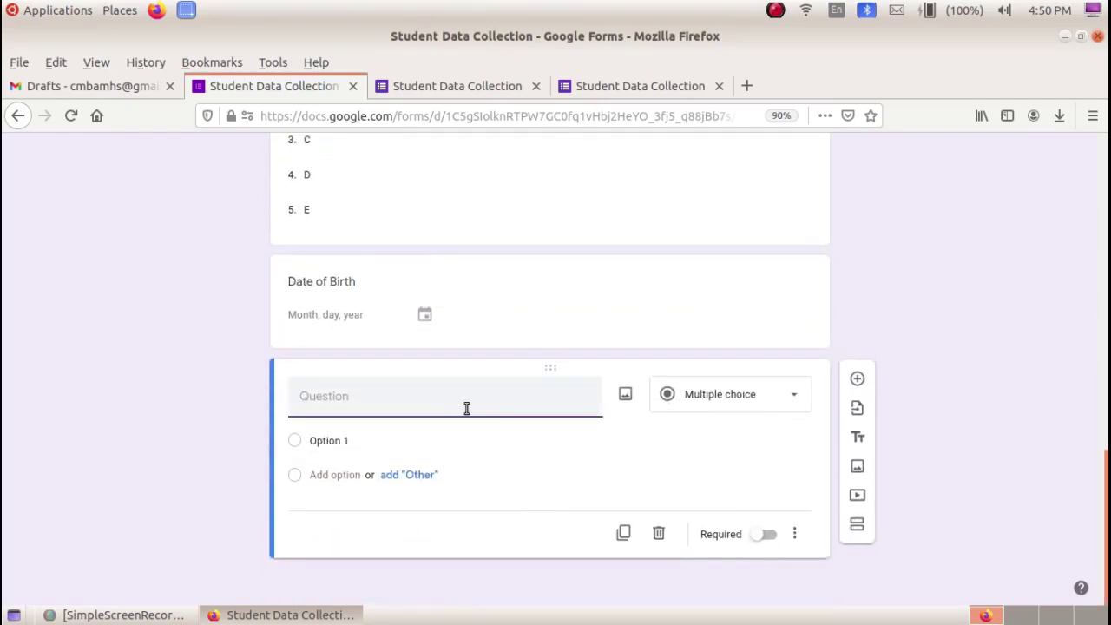
type("Hobies")
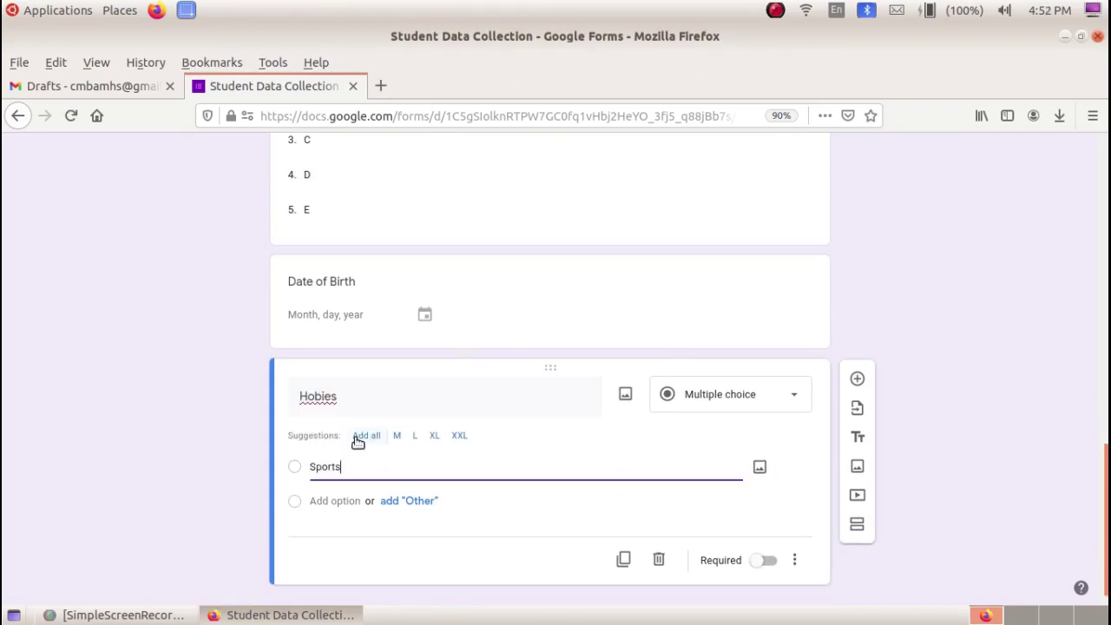
left_click(398, 502)
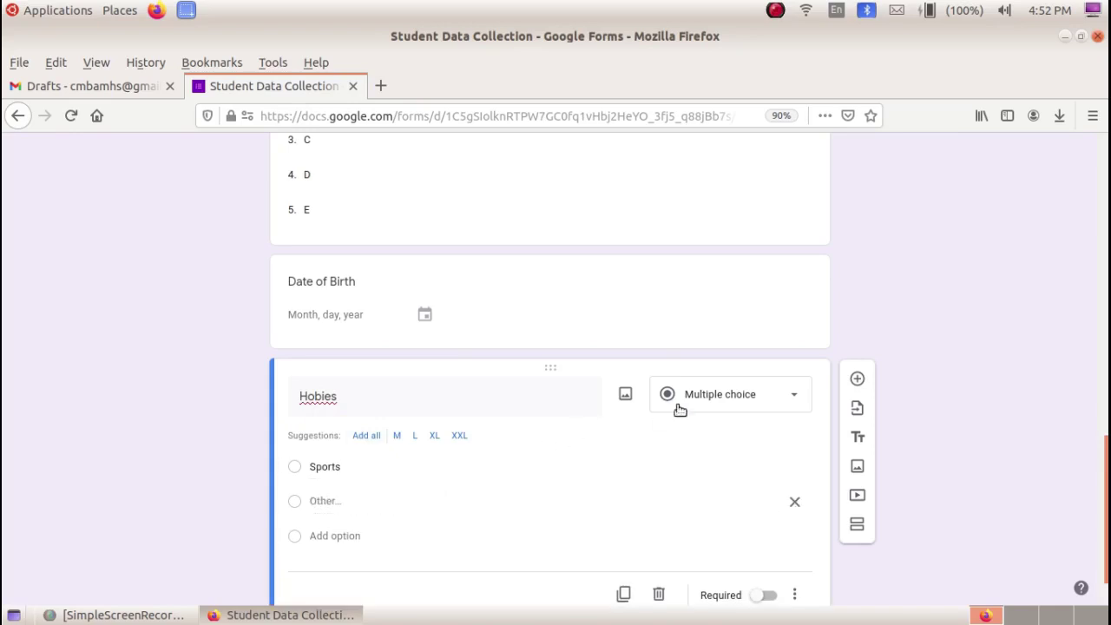
left_click(733, 401)
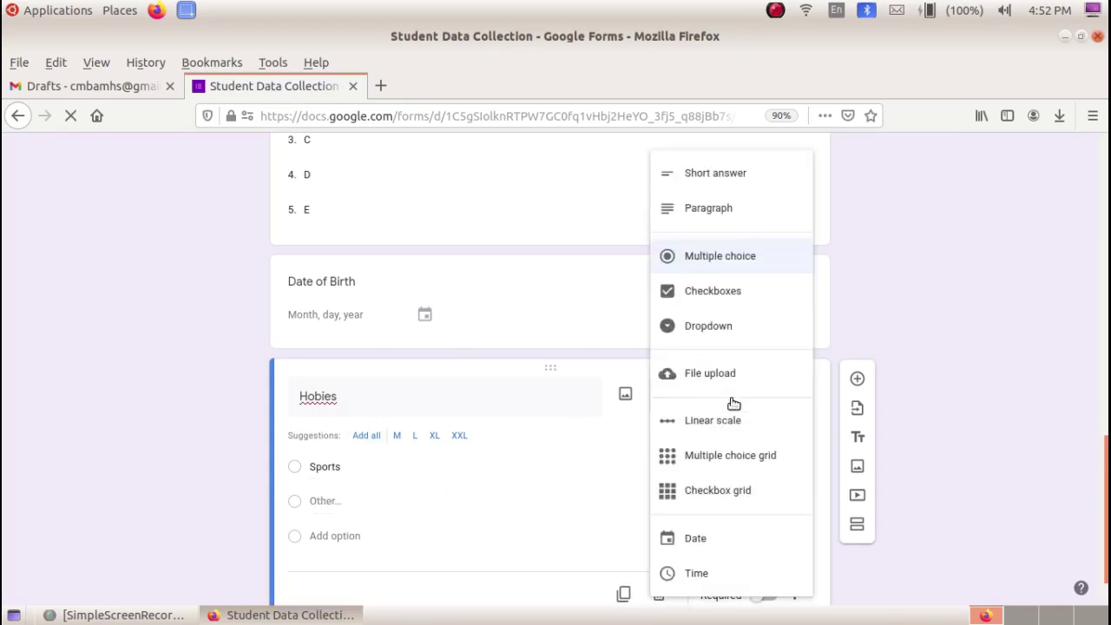
left_click(742, 294)
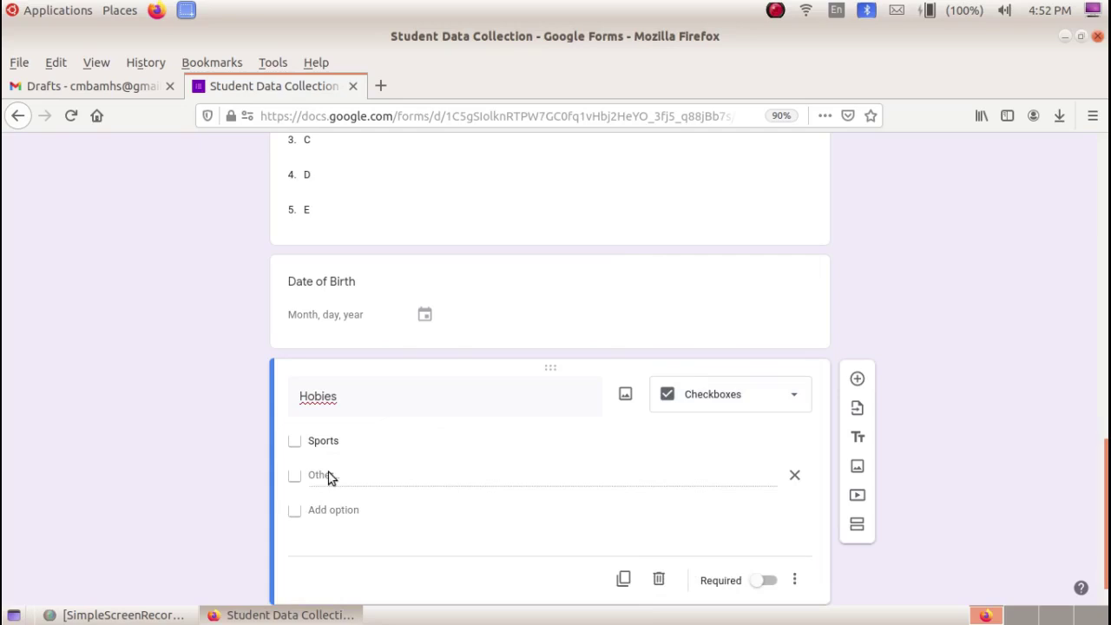
- Add Arts and Reading as further Hobbies choices below Sports
left_click(332, 497)
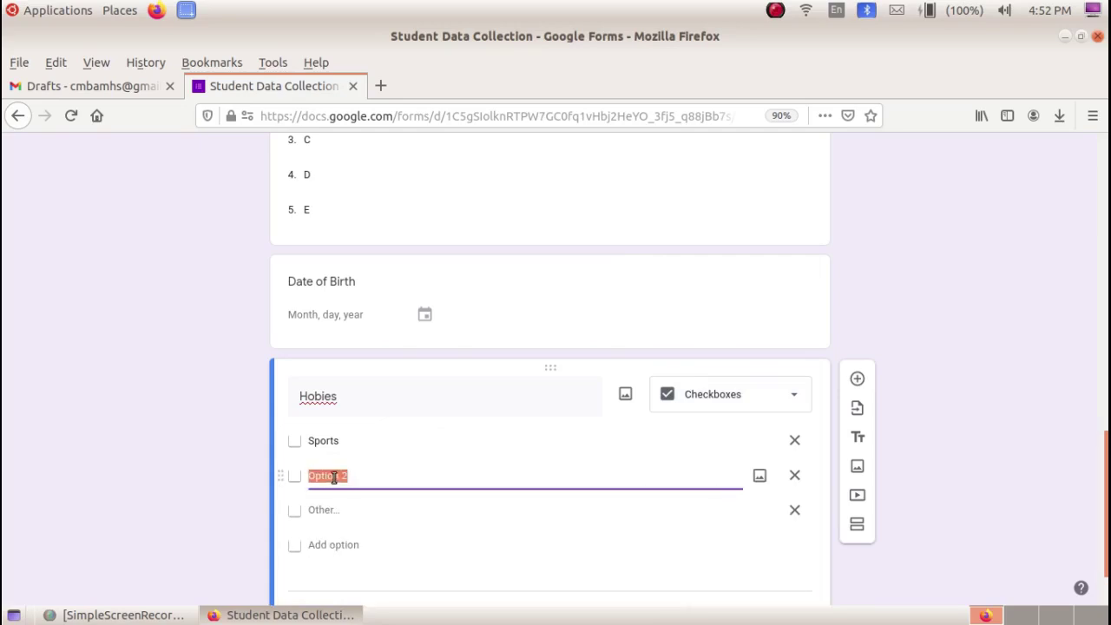
type("Arts")
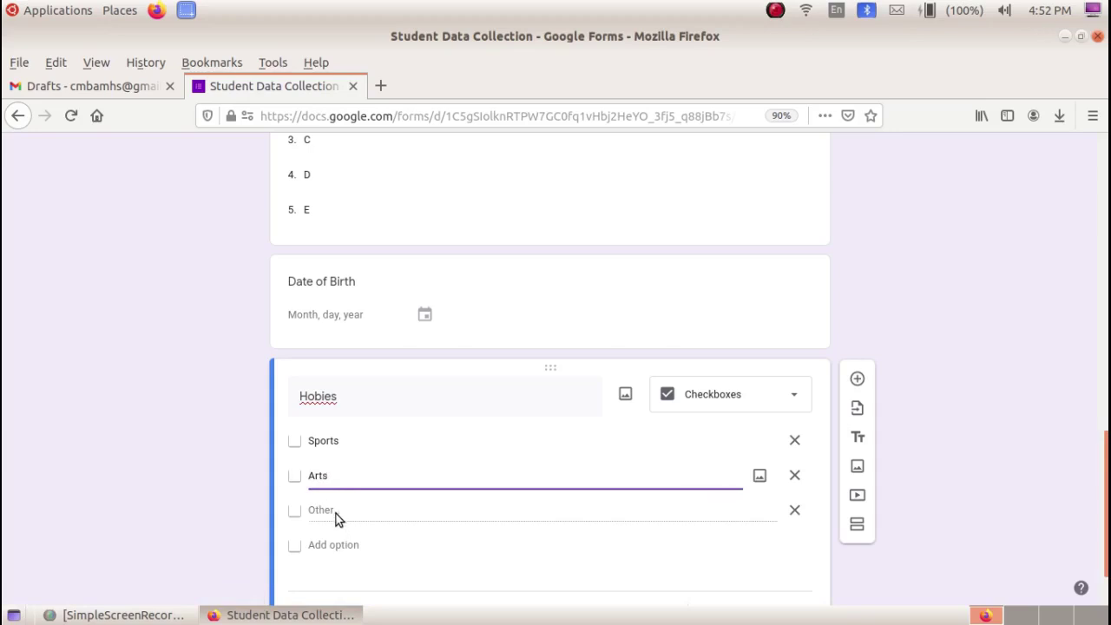
left_click(336, 514)
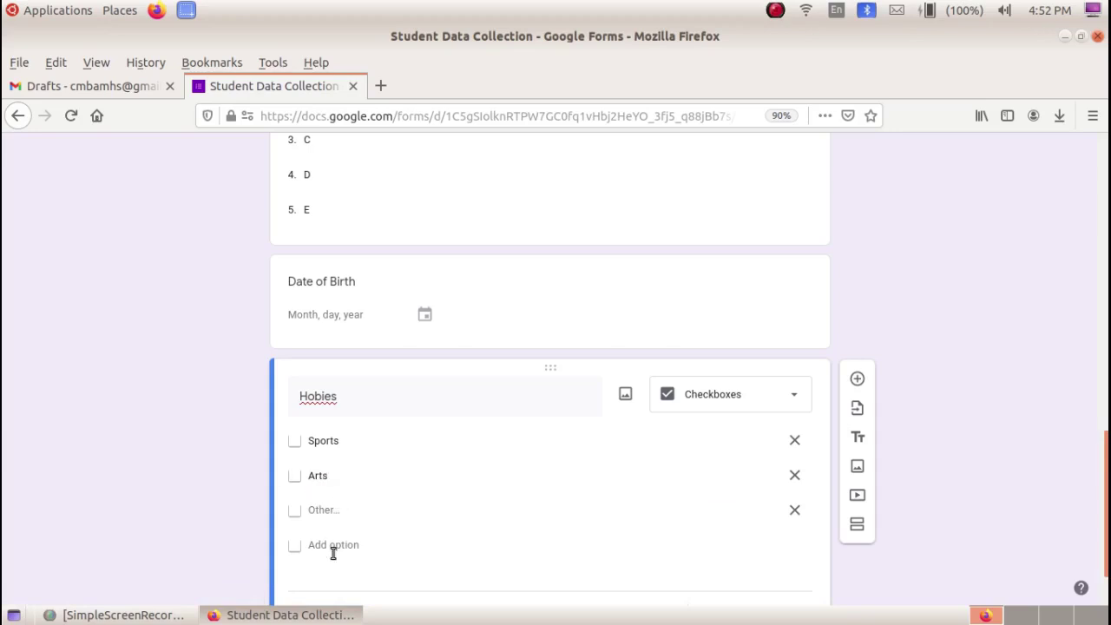
left_click(335, 545)
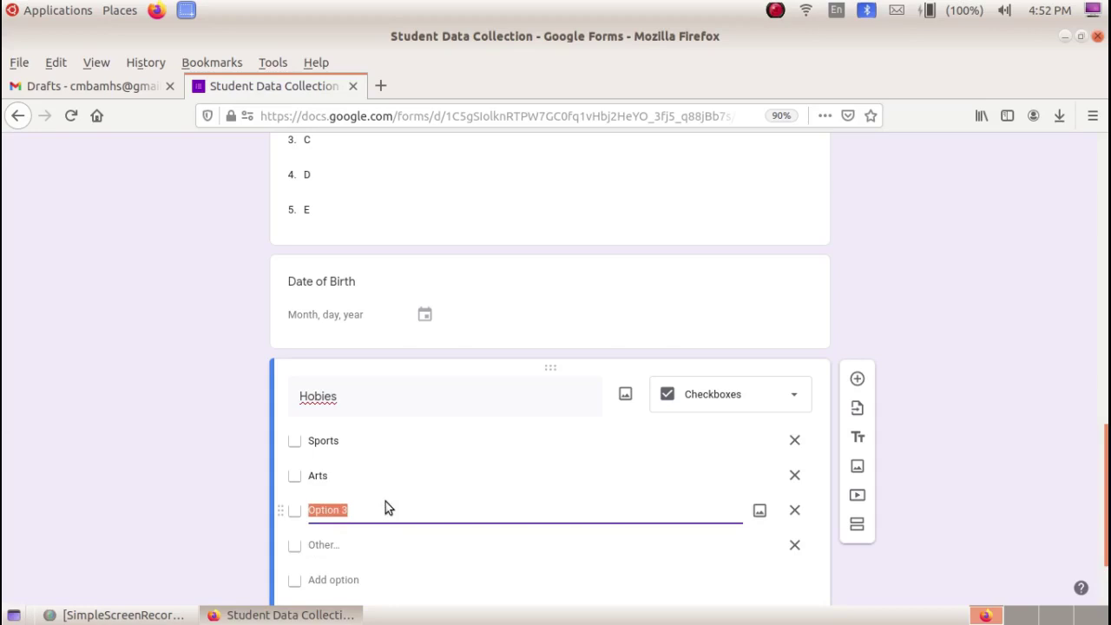
type("Reading")
left_click(285, 457)
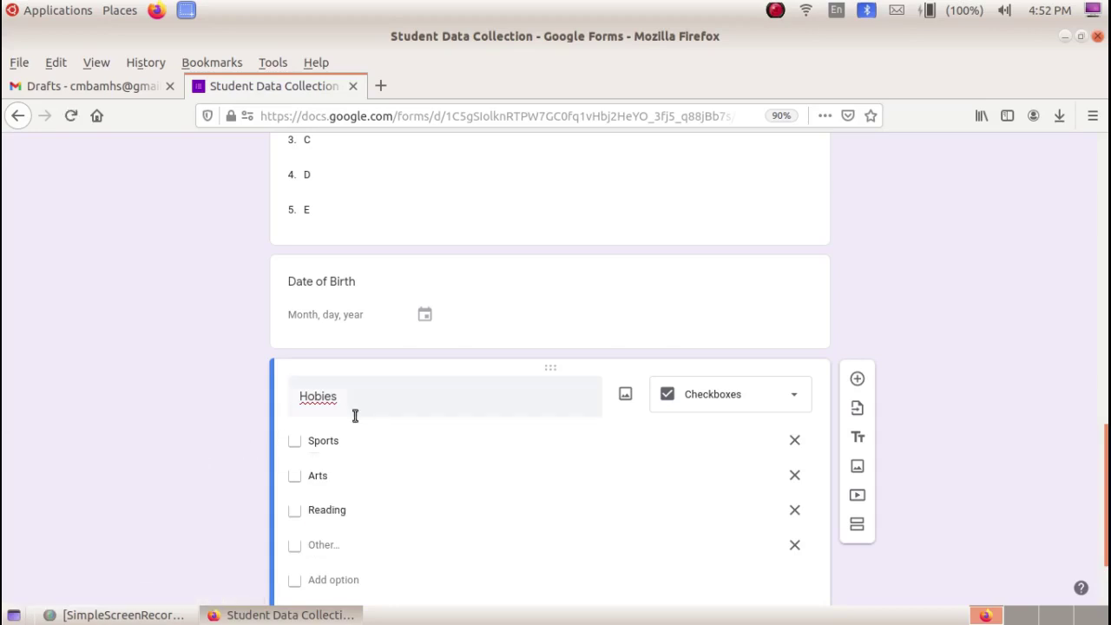
scroll(375, 437, "down", 3)
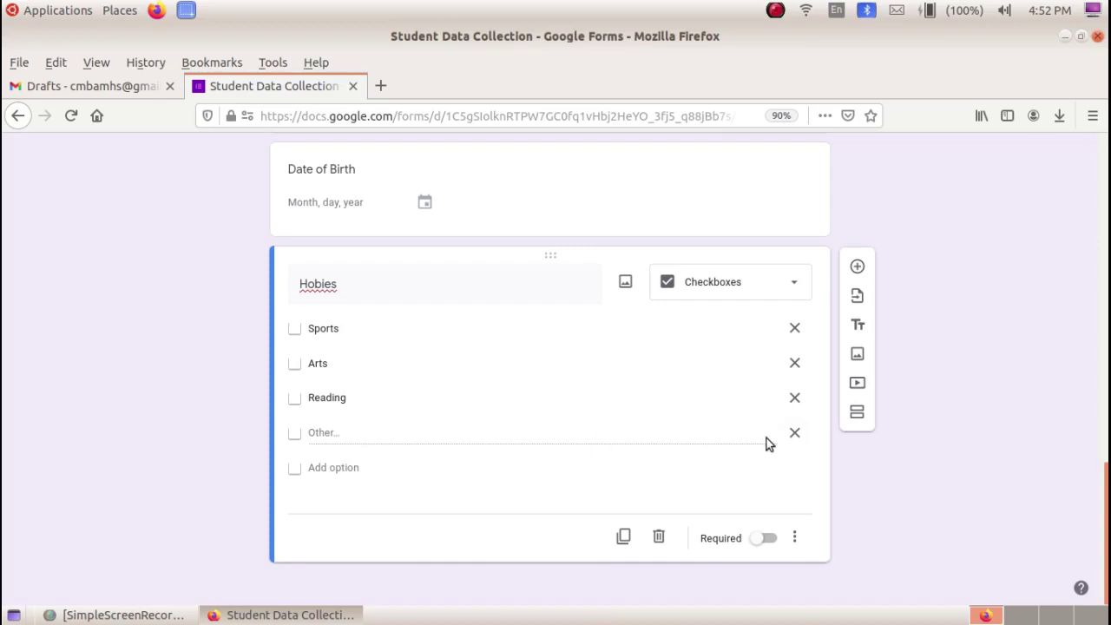
scroll(786, 434, "up", 5)
scroll(785, 429, "up", 10)
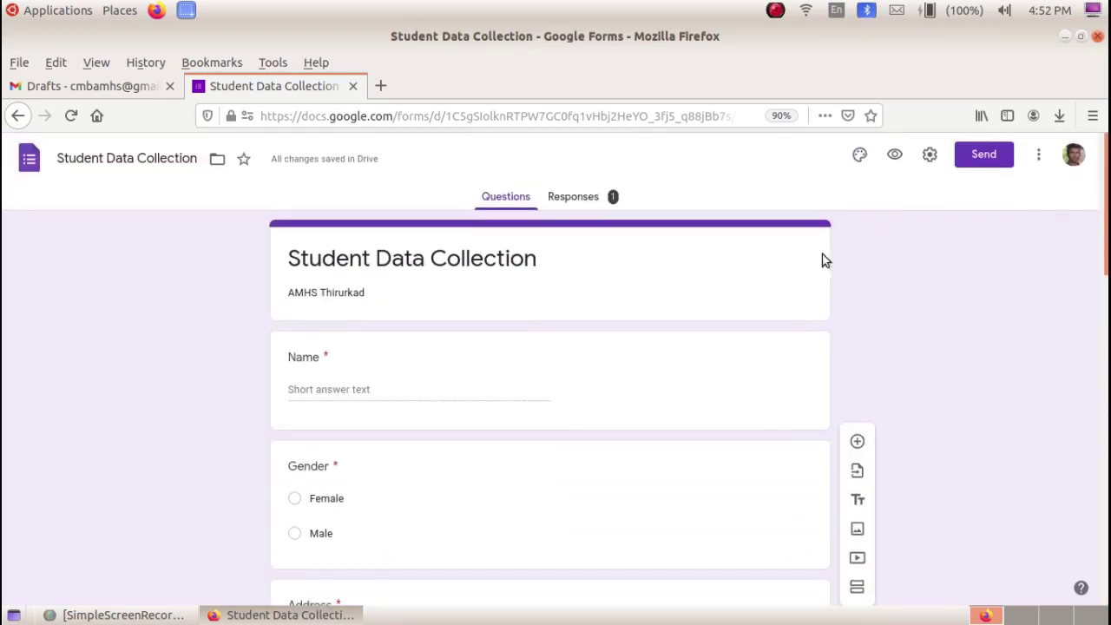
left_click(895, 157)
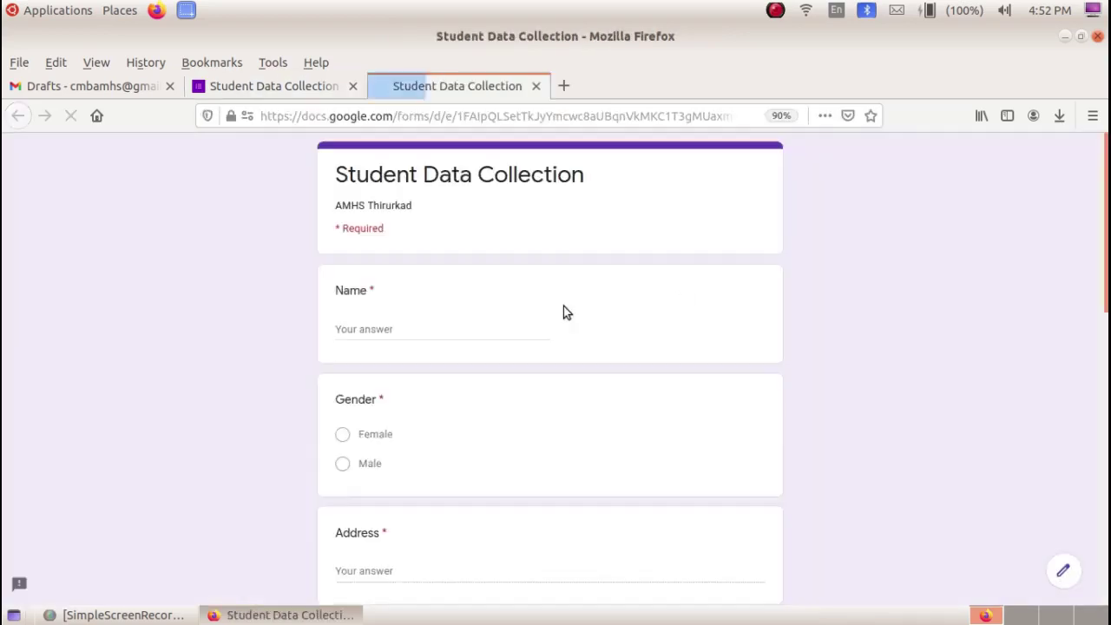
- In the preview, tick and untick Sports, Arts, Reading and Other to confirm multiple selection works
scroll(562, 311, "down", 3)
scroll(560, 314, "down", 10)
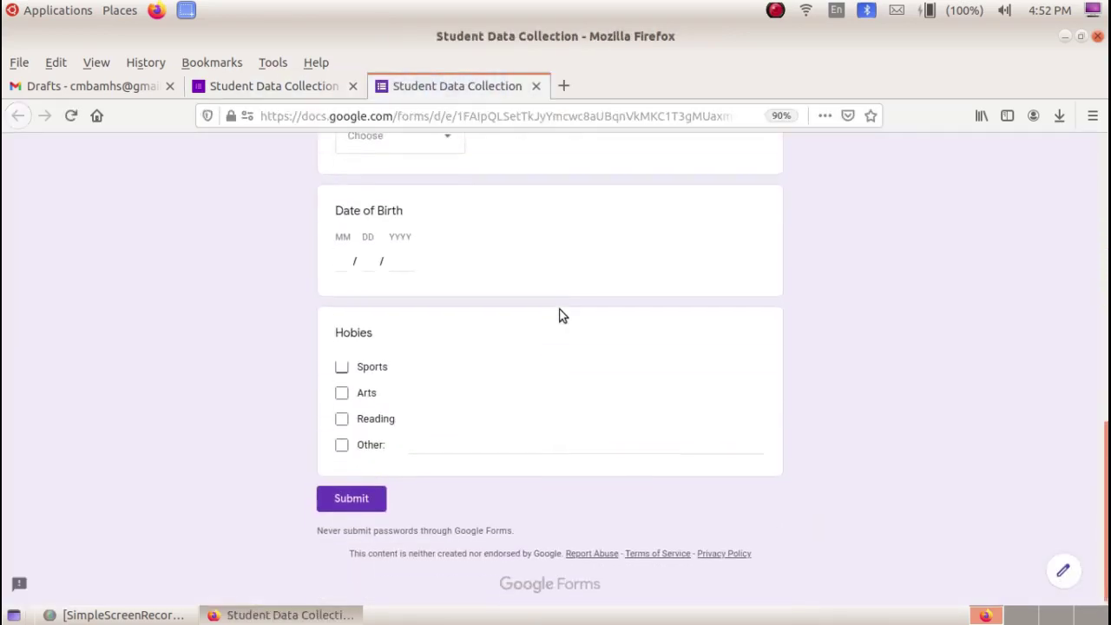
left_click(343, 359)
left_click(343, 383)
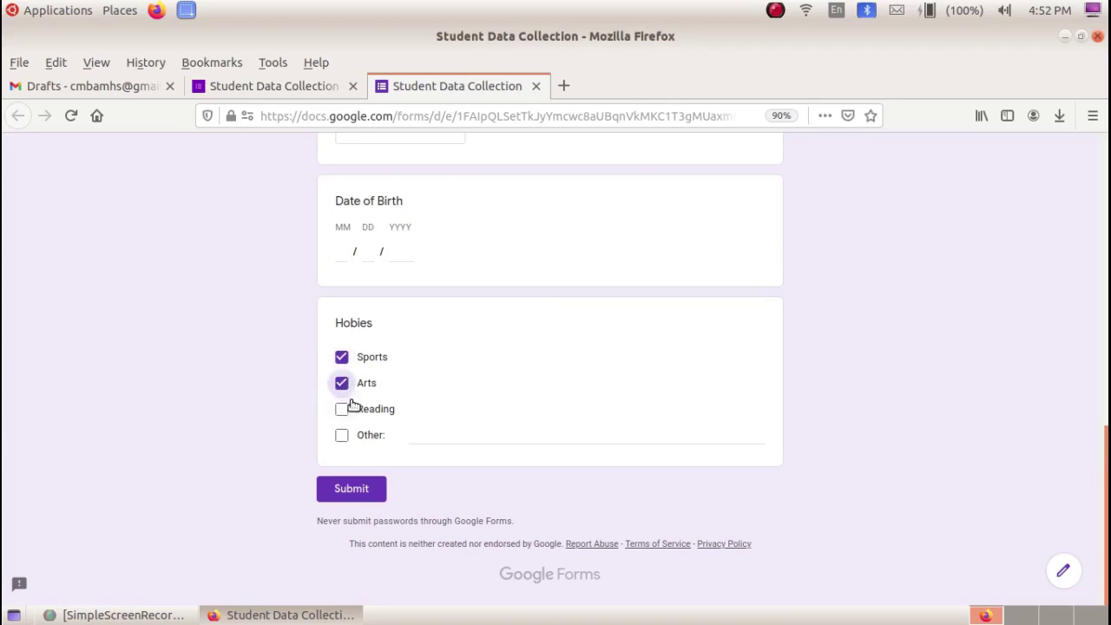
left_click(341, 410)
left_click(342, 406)
left_click(342, 383)
left_click(342, 435)
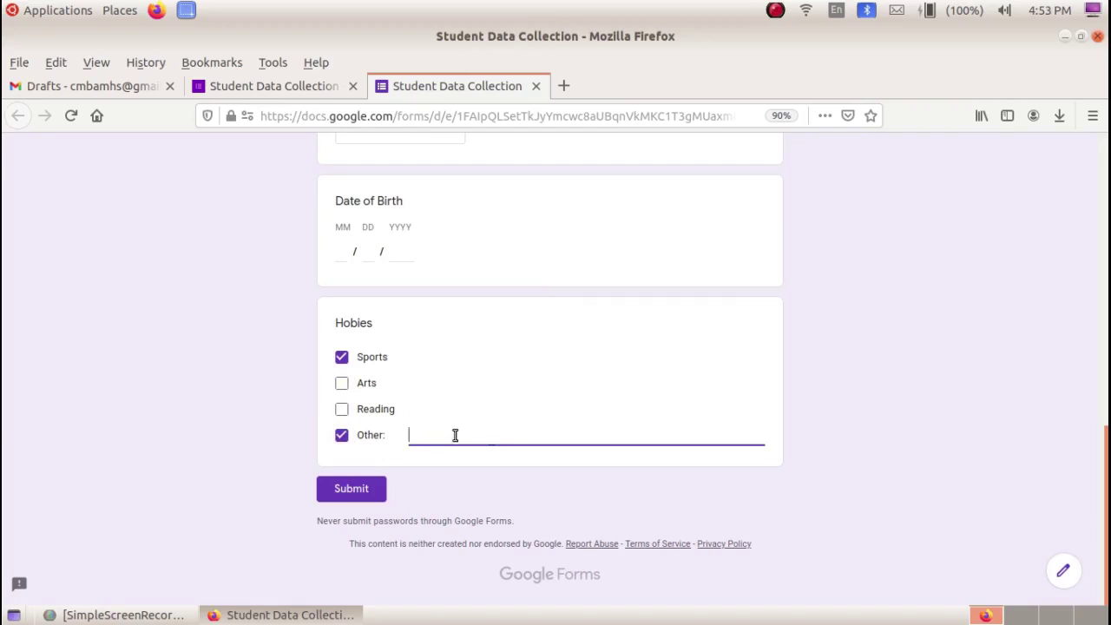
left_click(345, 437)
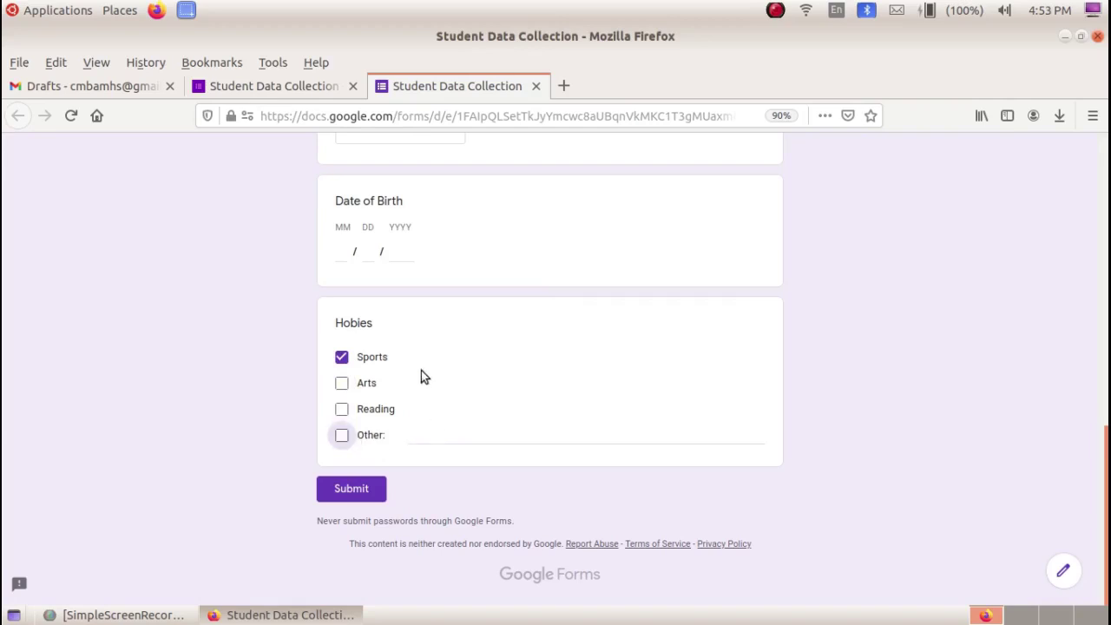
scroll(414, 379, "up", 10)
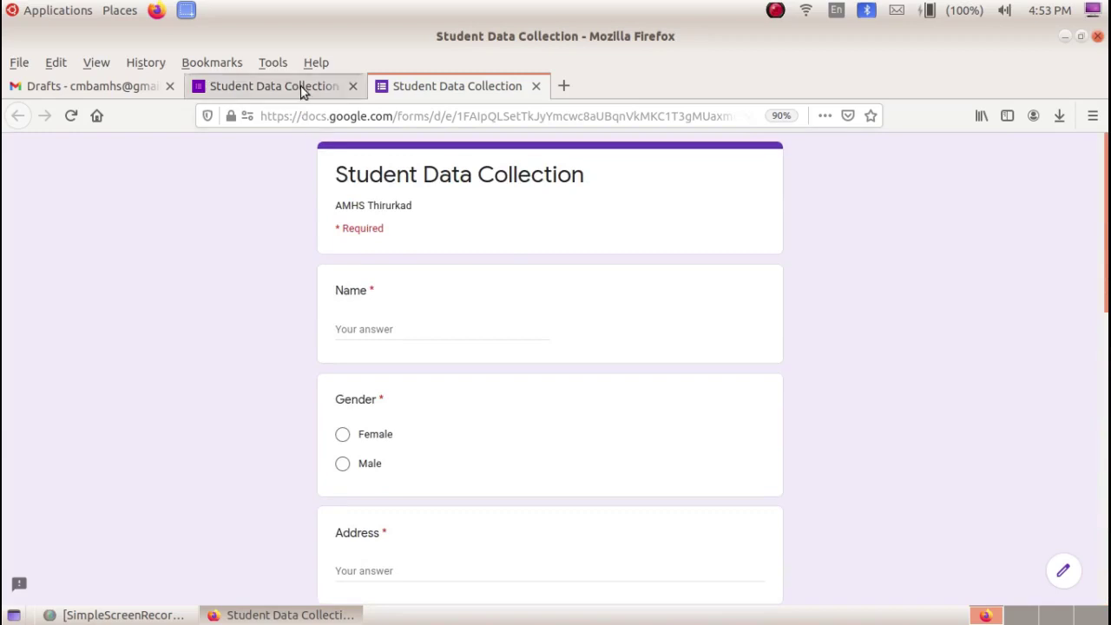
left_click(304, 87)
scroll(469, 382, "down", 10)
scroll(469, 382, "down", 2)
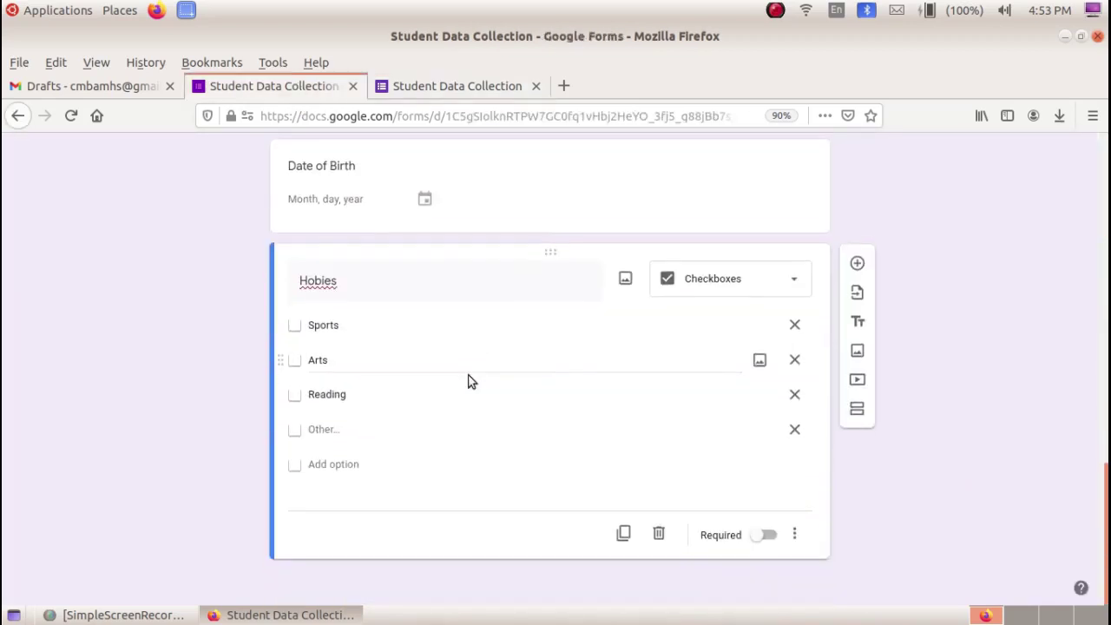
- Add a question titled 'Photo' of type File upload, accepting the Drive upload notice
left_click(857, 266)
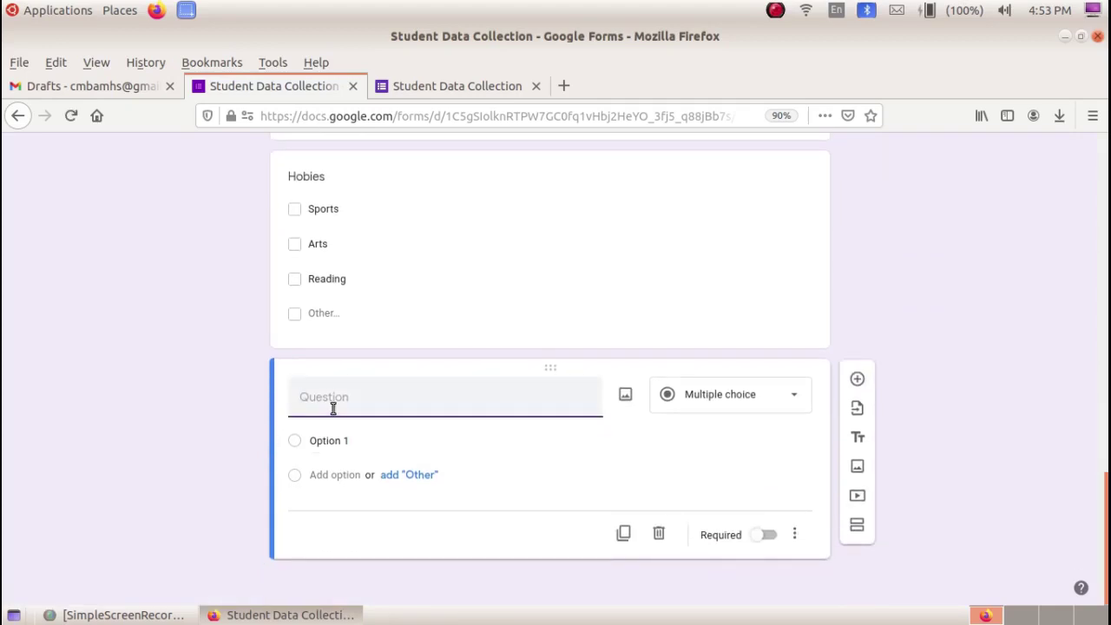
type("Photo")
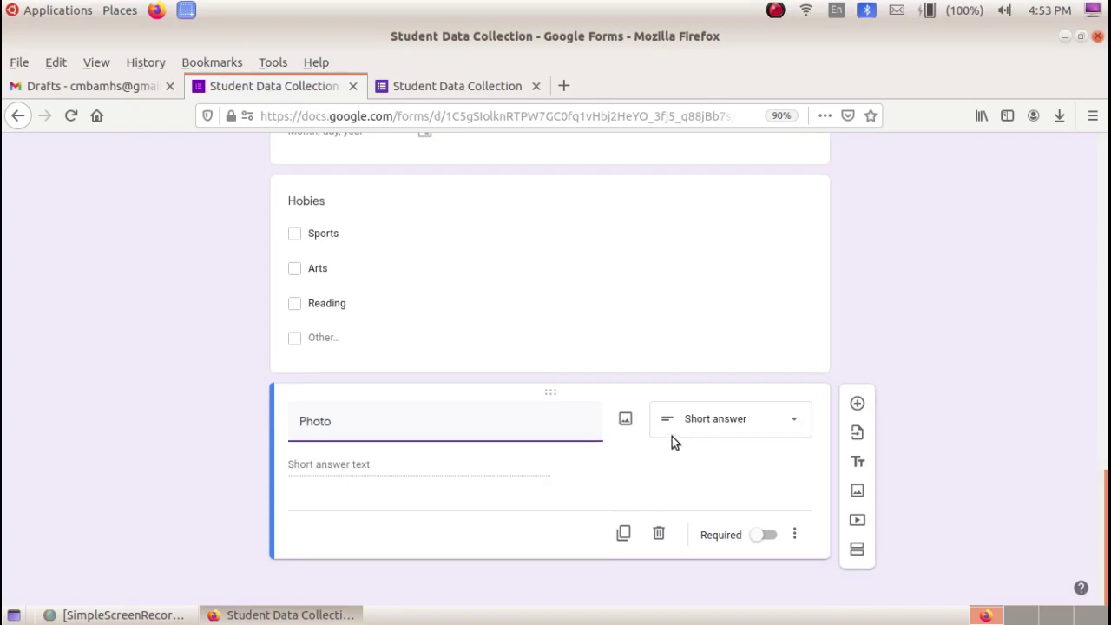
left_click(717, 422)
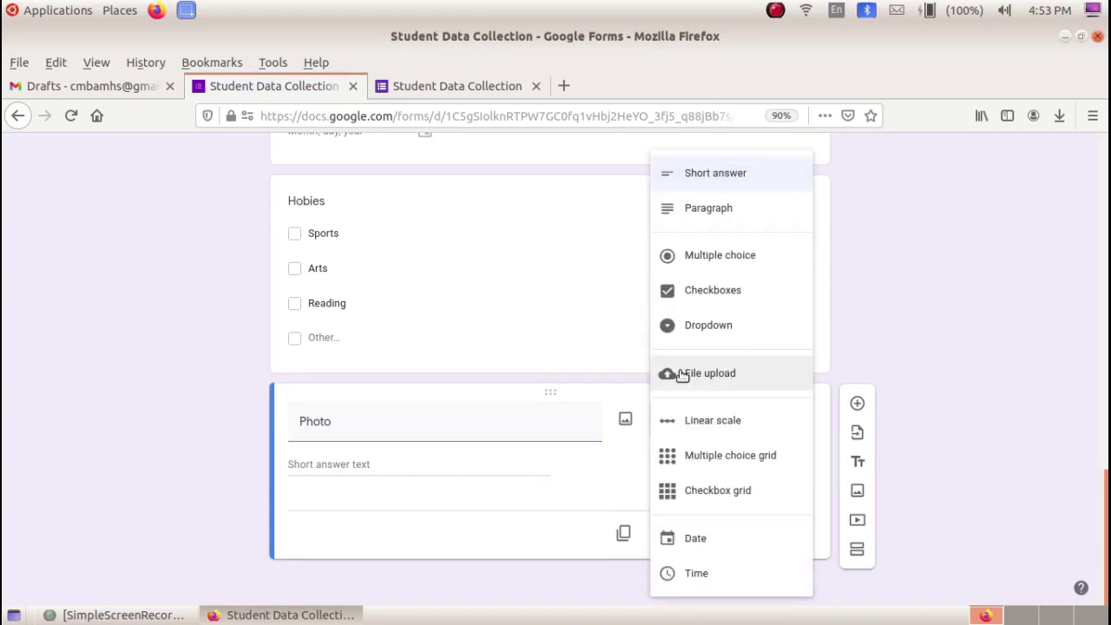
left_click(717, 380)
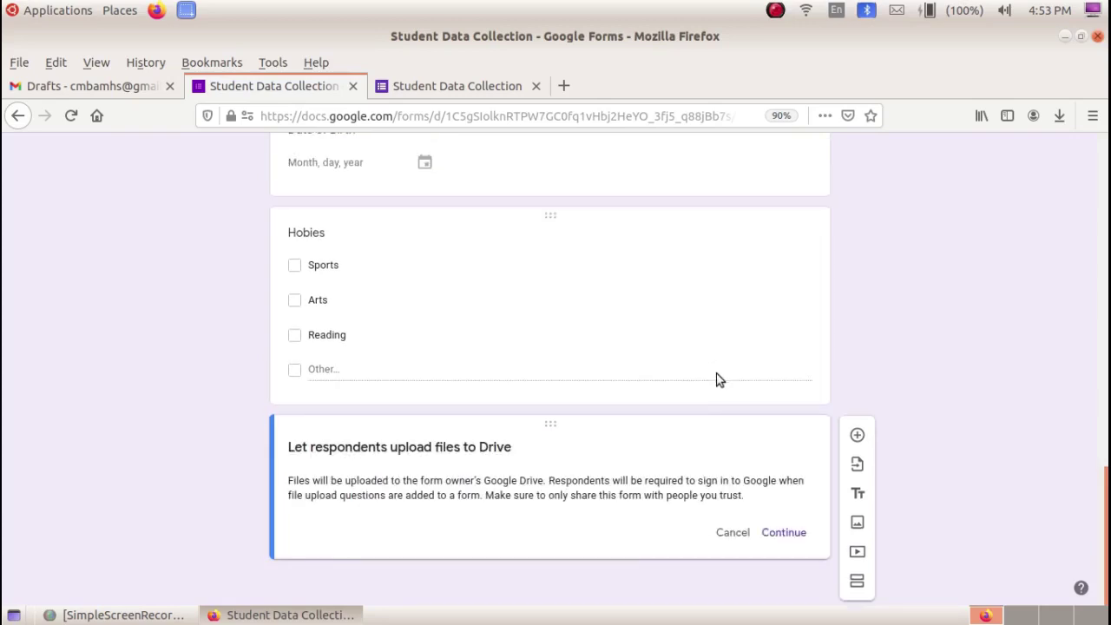
left_click(793, 535)
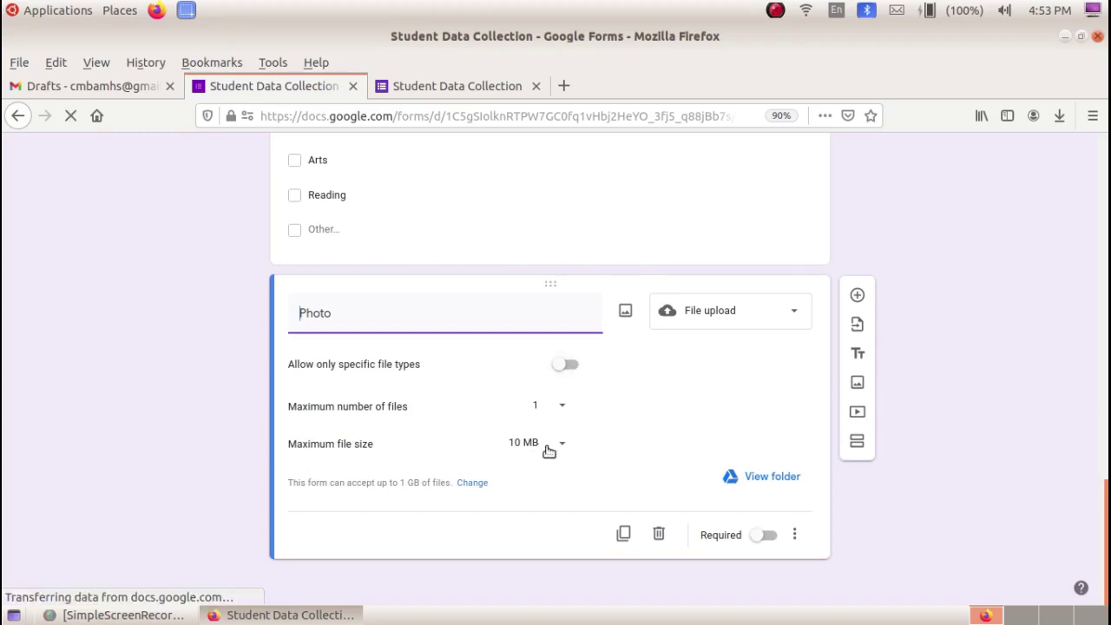
left_click(565, 447)
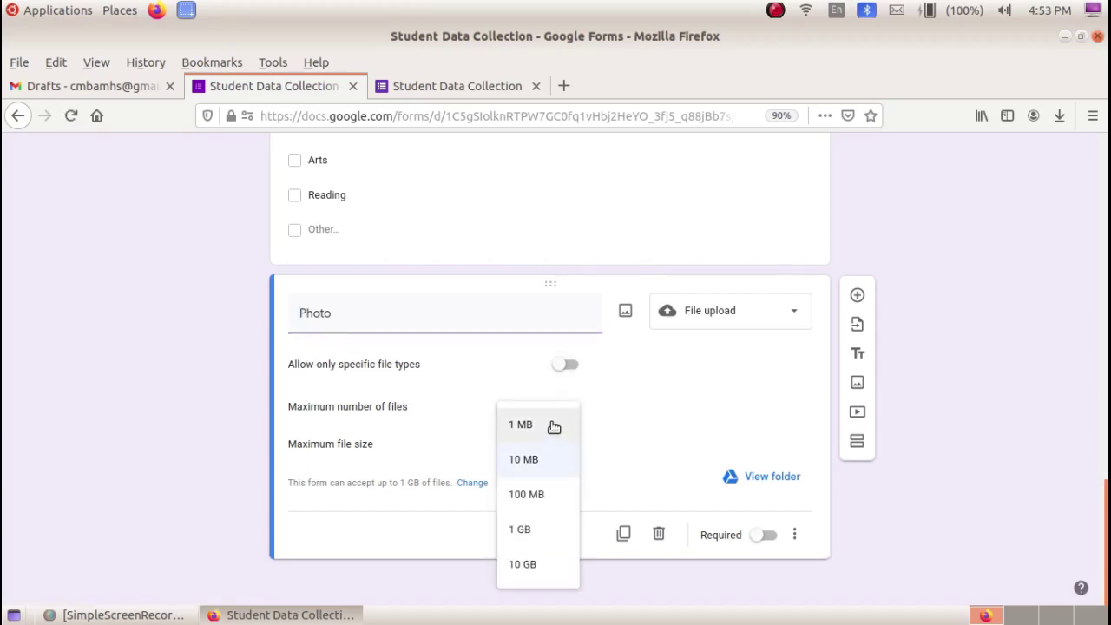
- Limit Photo uploads to 1 file of at most 1 MB, Image files only
left_click(552, 425)
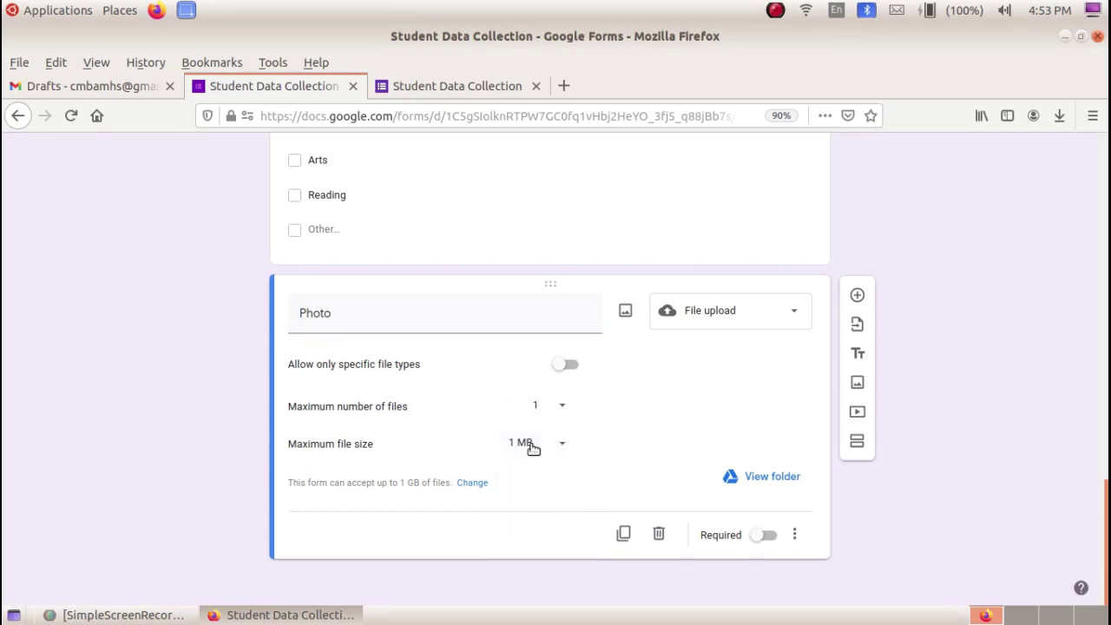
left_click(563, 408)
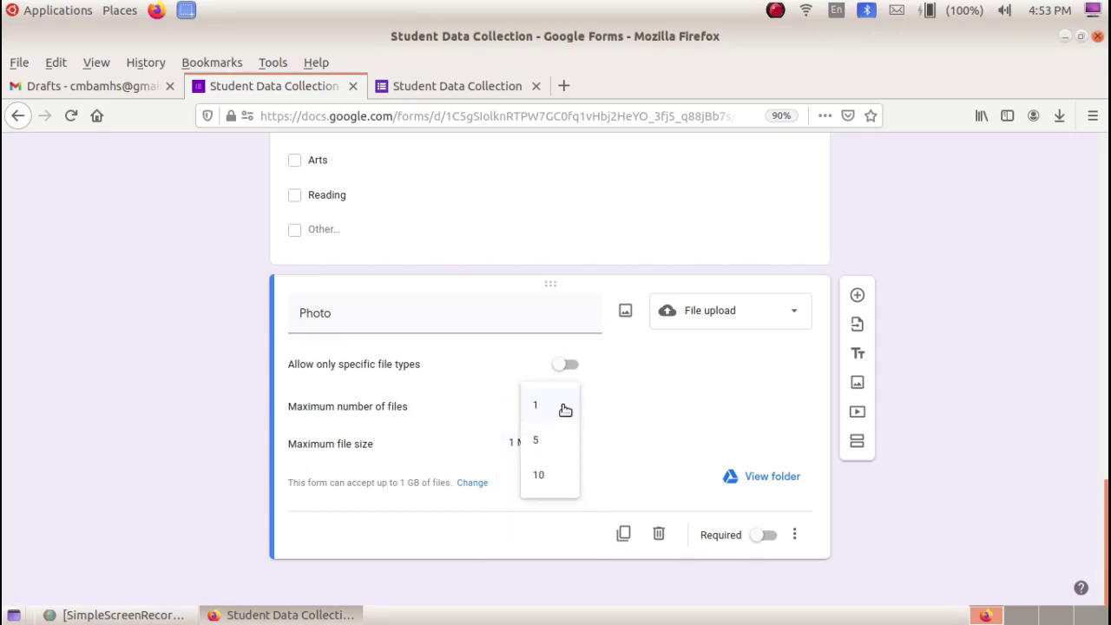
left_click(548, 405)
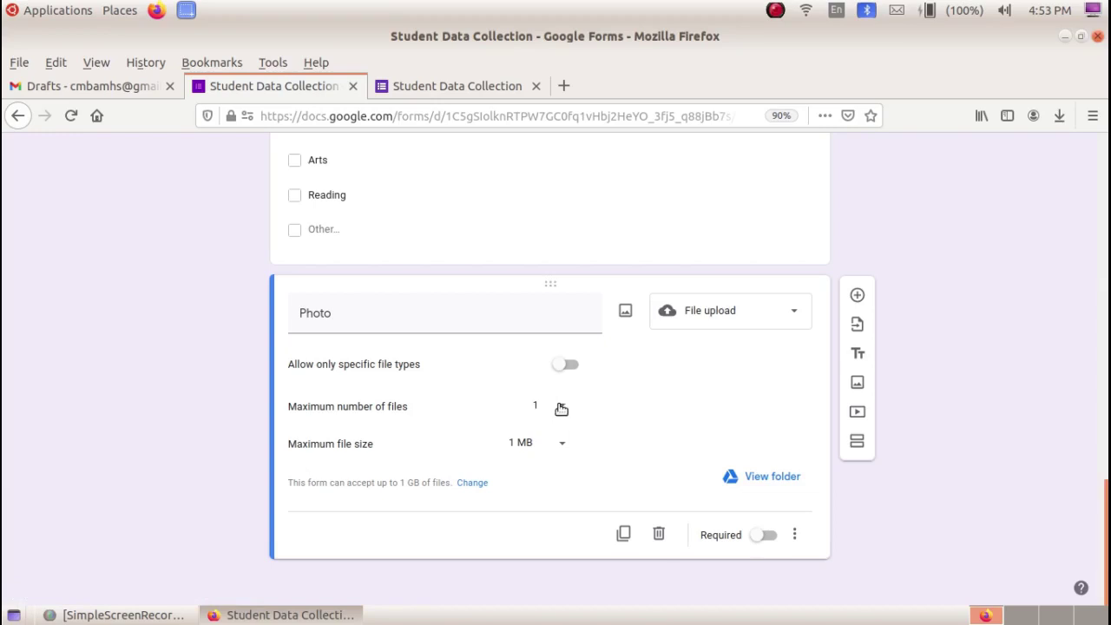
left_click(571, 365)
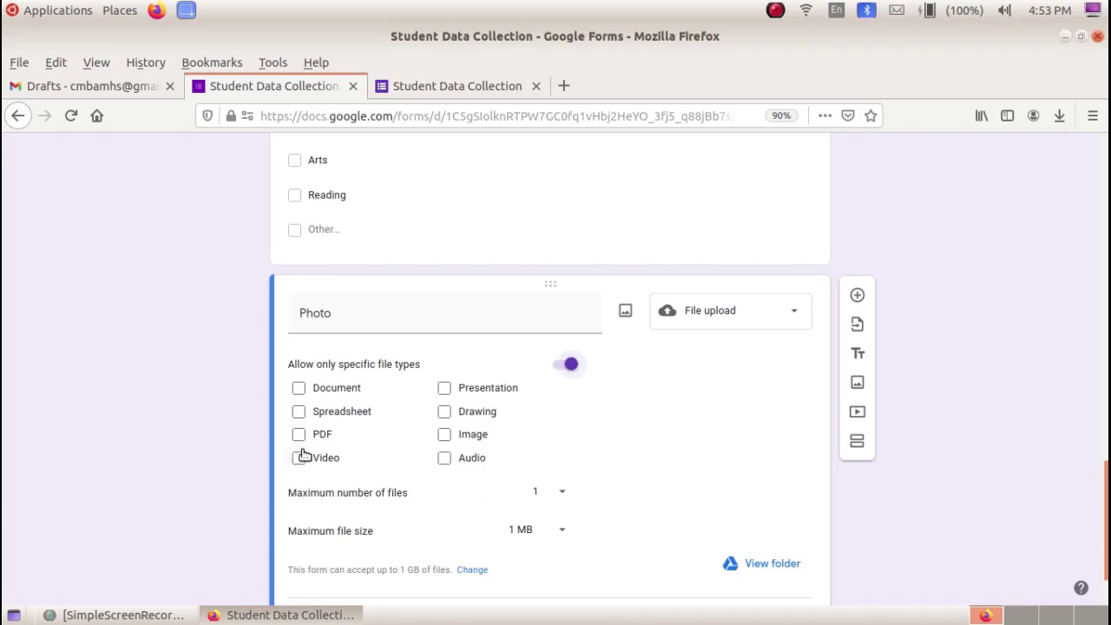
left_click(445, 436)
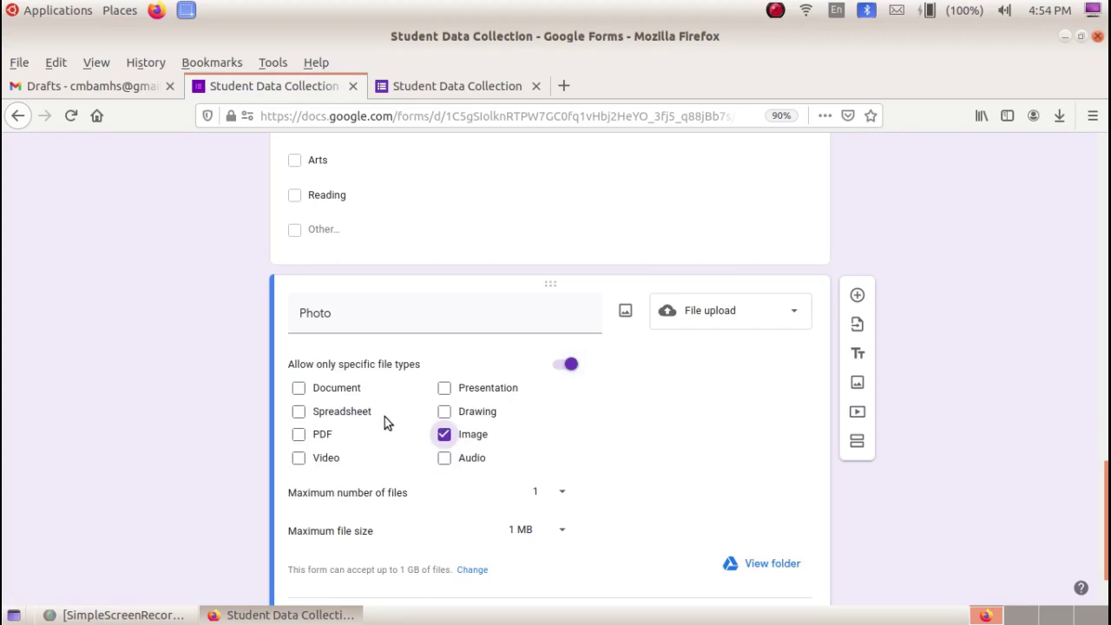
scroll(359, 310, "down", 1)
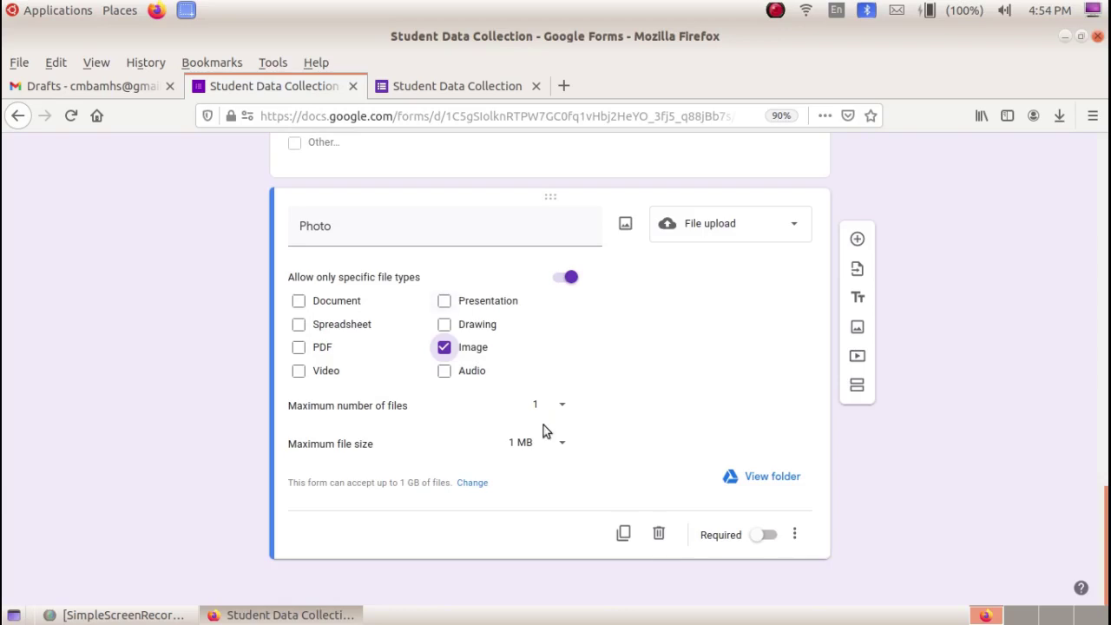
scroll(544, 432, "up", 15)
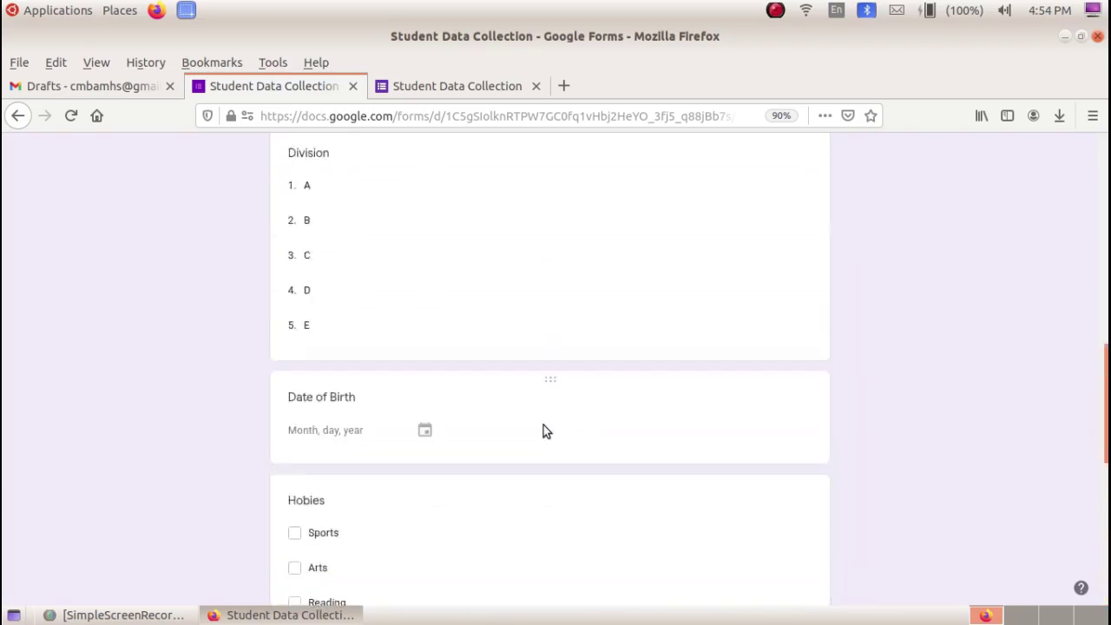
scroll(544, 431, "up", 5)
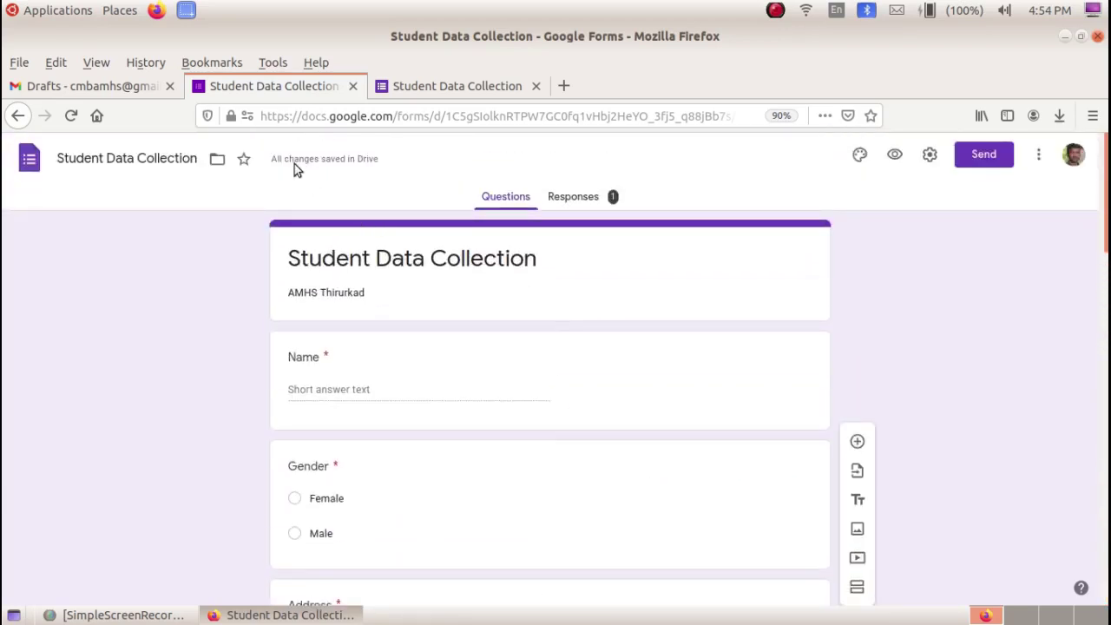
- In the form preview, enter the respondent's name, Gender Male, and an address
left_click(895, 155)
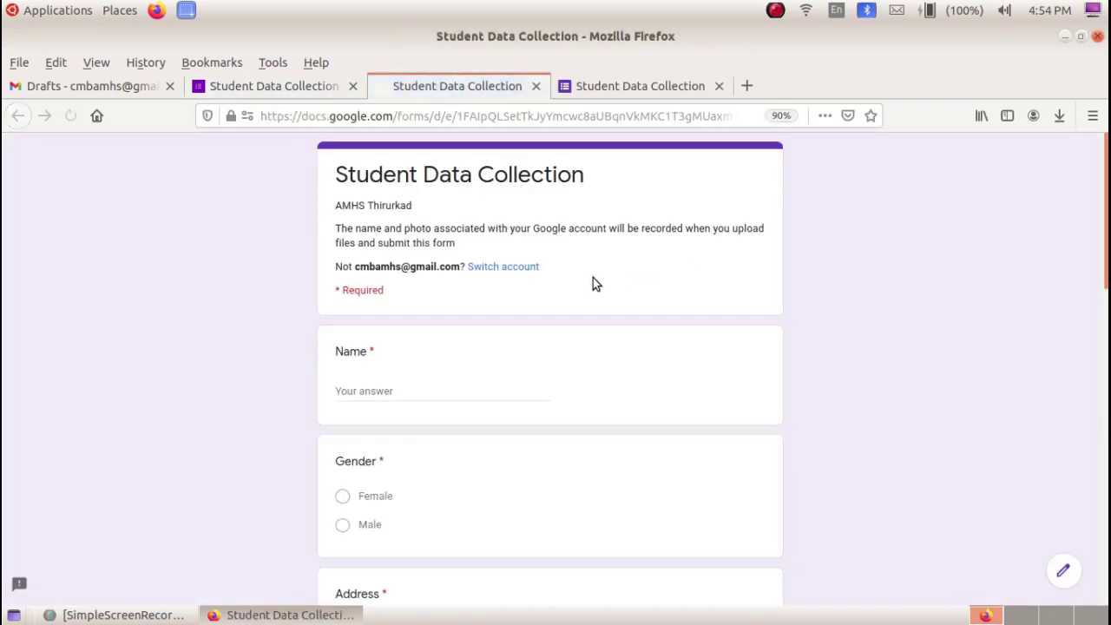
scroll(399, 241, "down", 5)
scroll(430, 328, "up", 3)
scroll(430, 327, "down", 10)
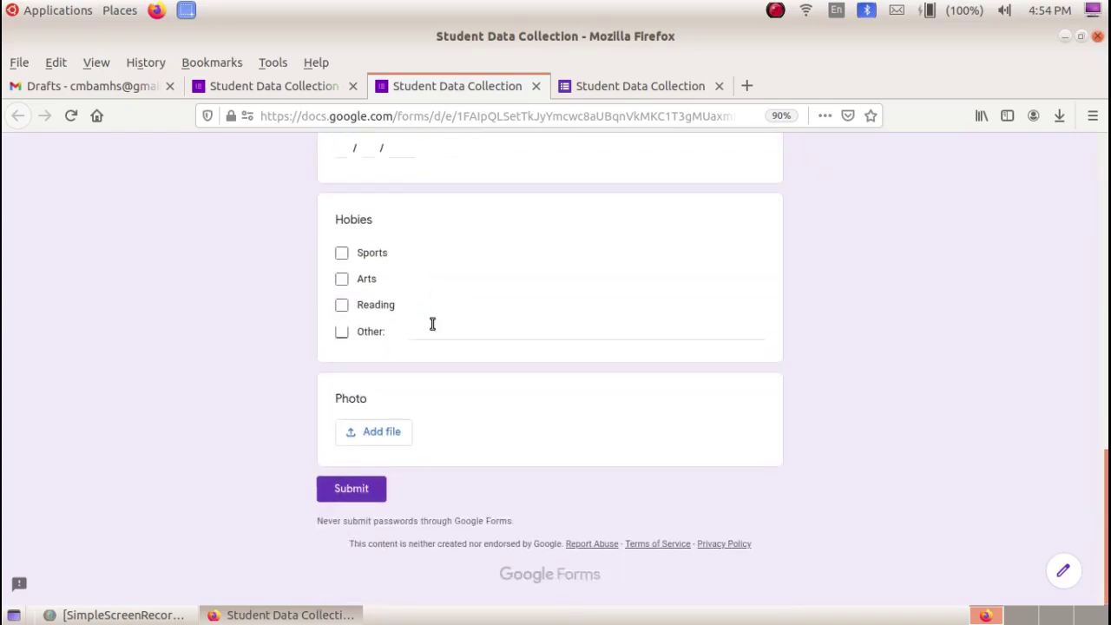
scroll(432, 324, "up", 10)
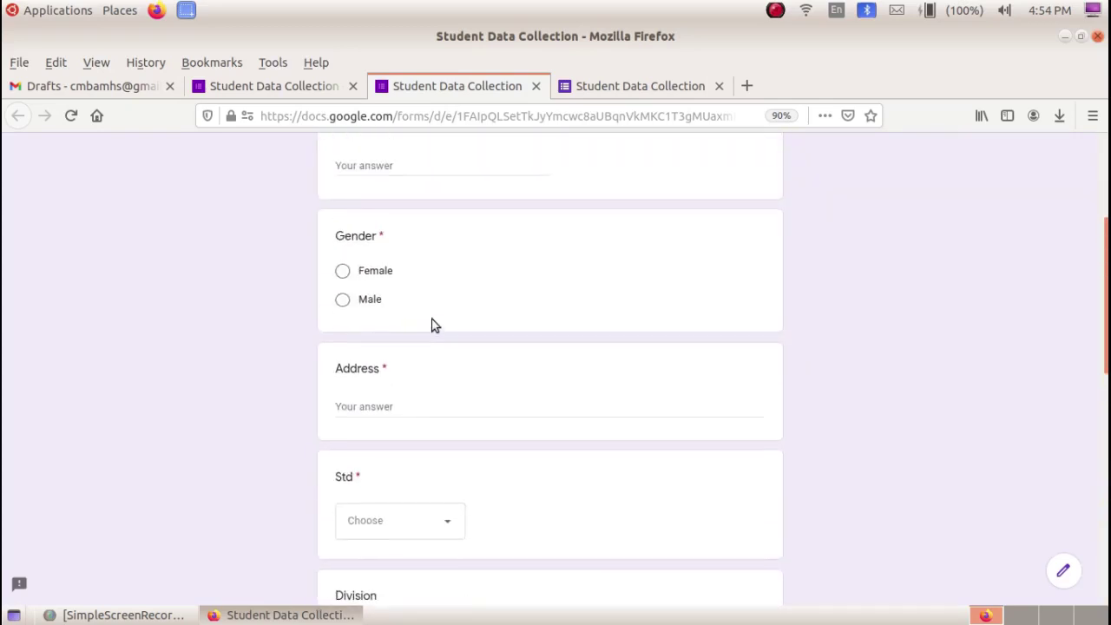
left_click(399, 388)
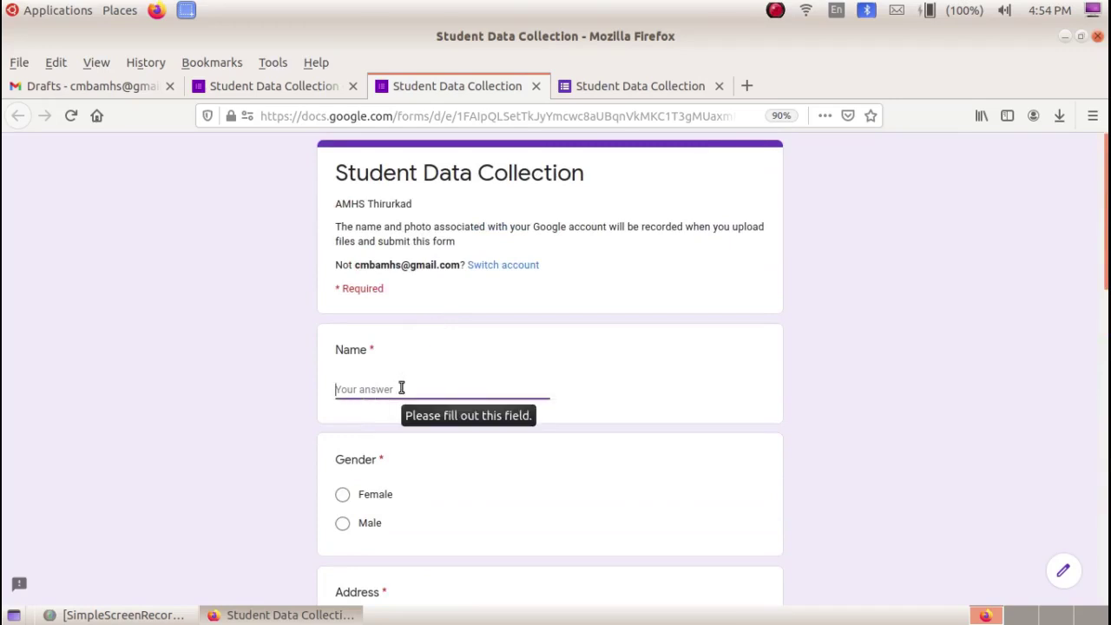
type("Muhamed")
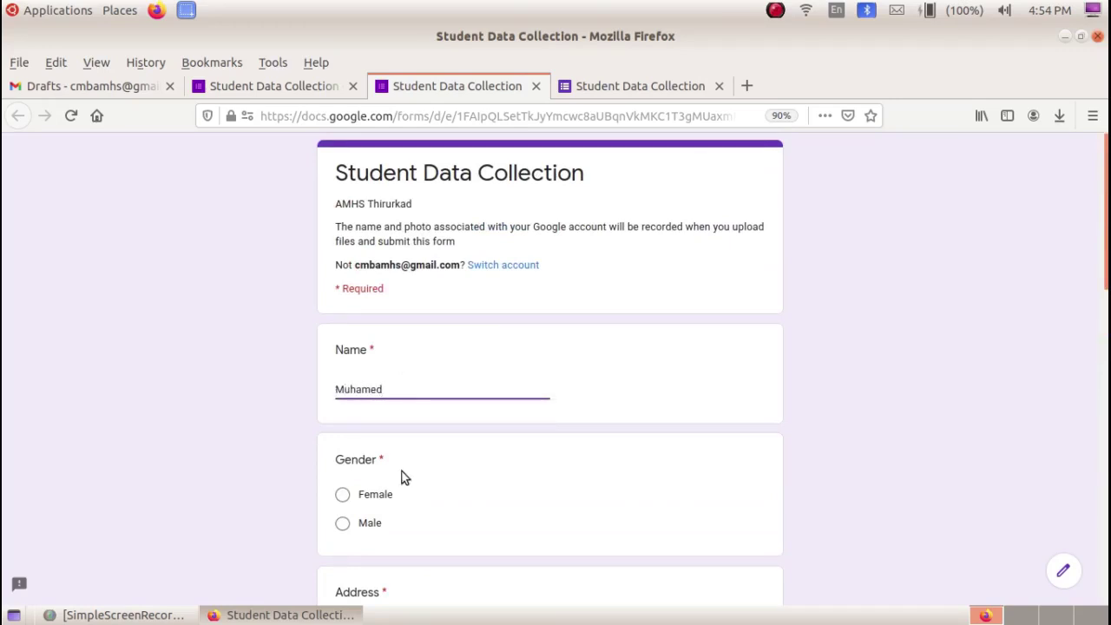
scroll(402, 474, "down", 1)
left_click(344, 468)
scroll(362, 469, "down", 3)
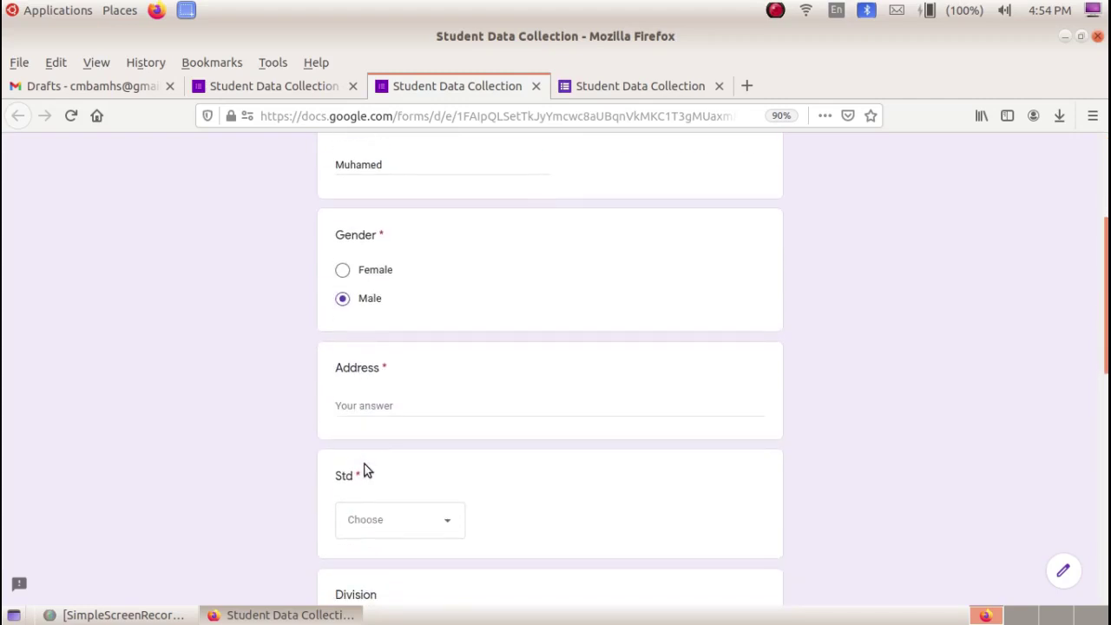
left_click(379, 406)
type("Pulamanthole")
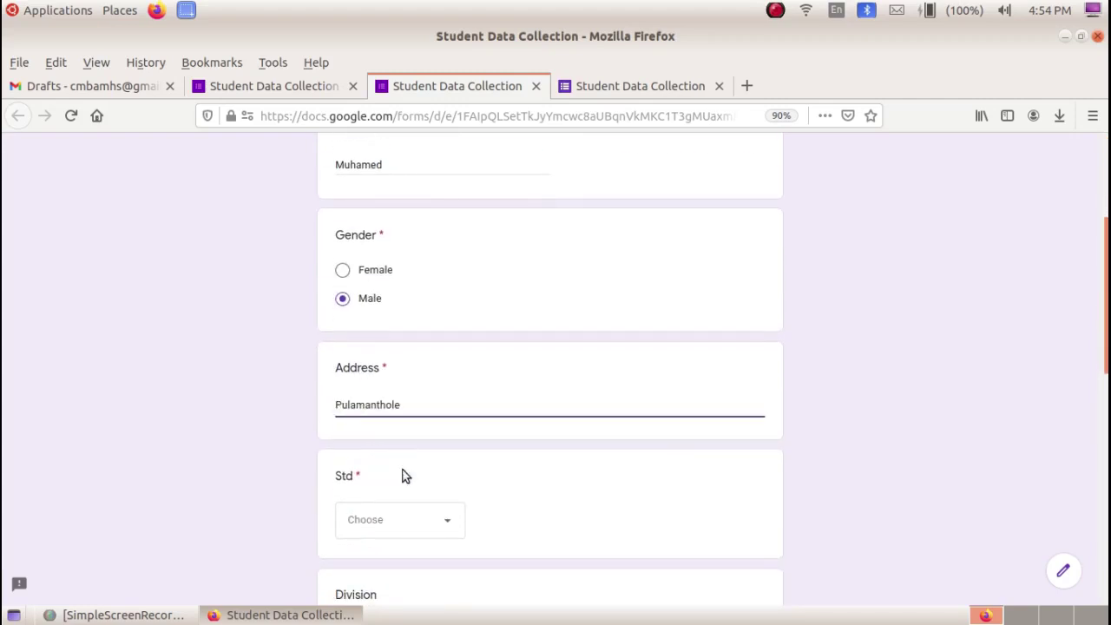
left_click(434, 524)
left_click(403, 563)
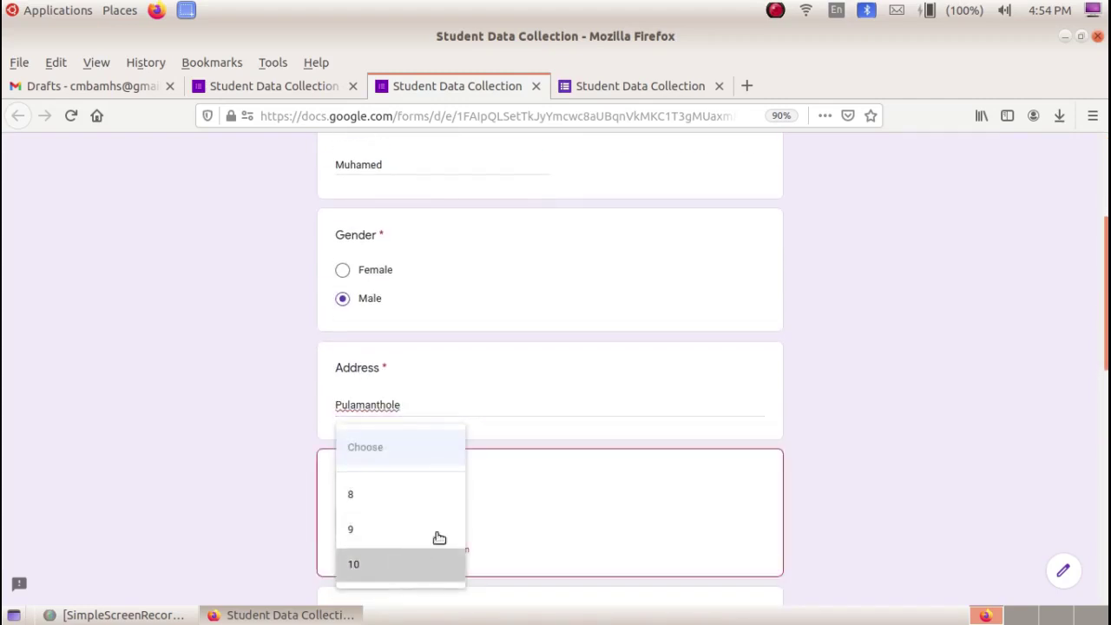
scroll(509, 484, "down", 5)
left_click(434, 358)
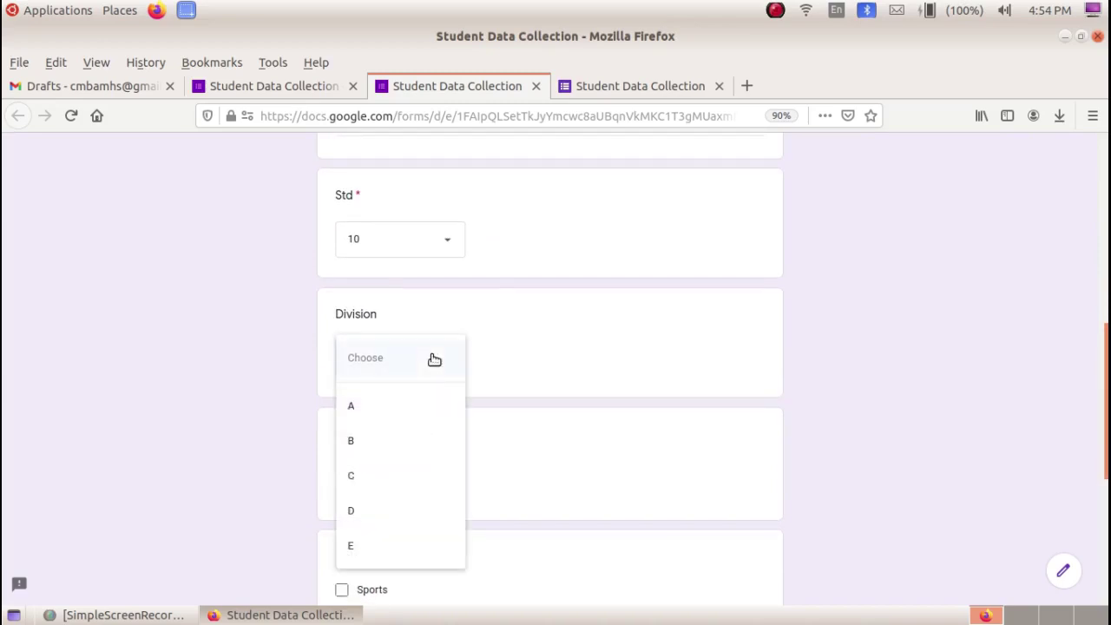
left_click(406, 440)
scroll(406, 440, "down", 3)
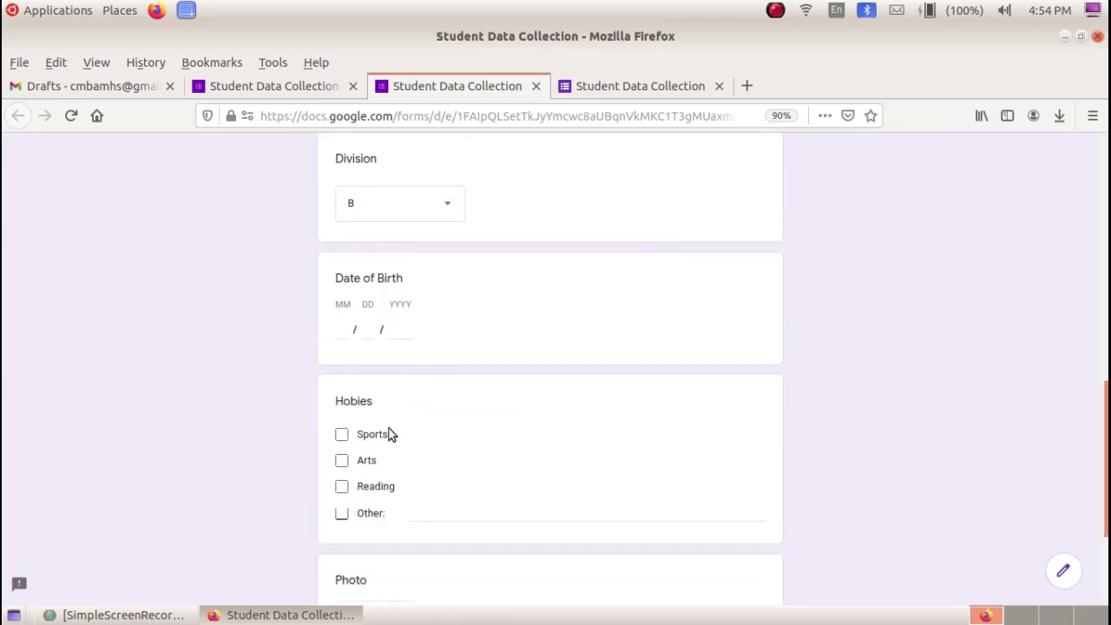
left_click(369, 330)
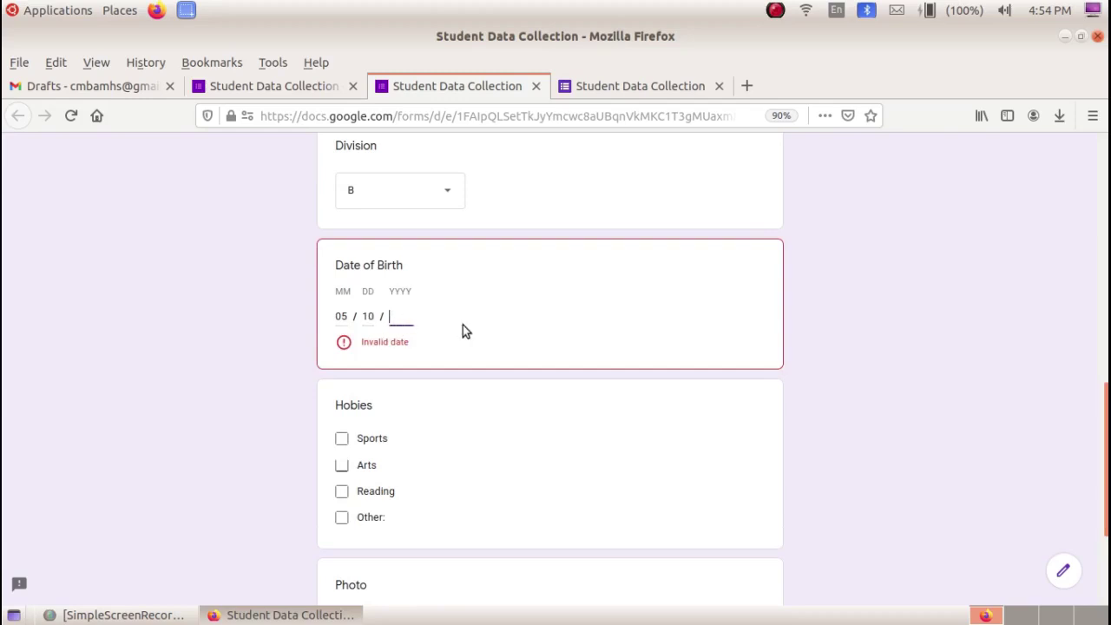
type("2005")
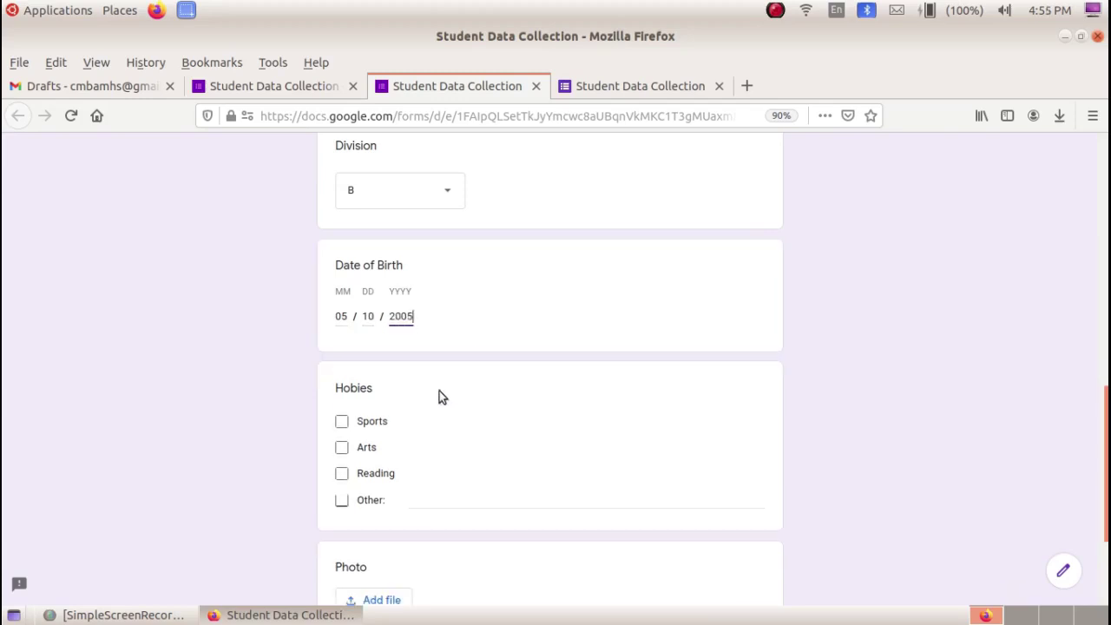
scroll(420, 424, "down", 3)
left_click(342, 307)
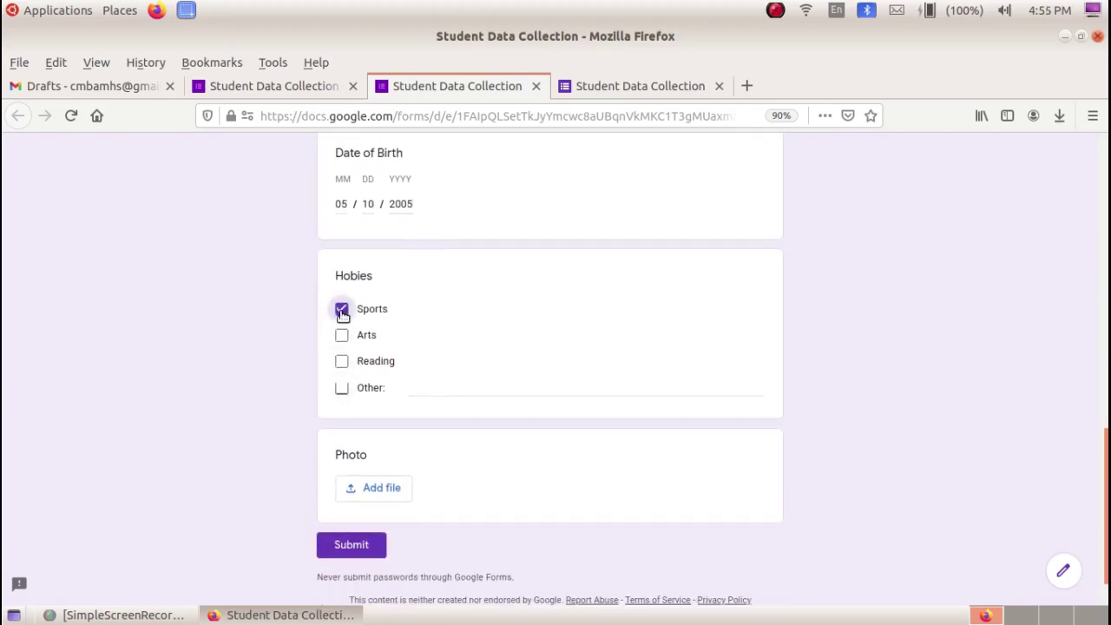
scroll(393, 364, "down", 1)
scroll(417, 399, "down", 1)
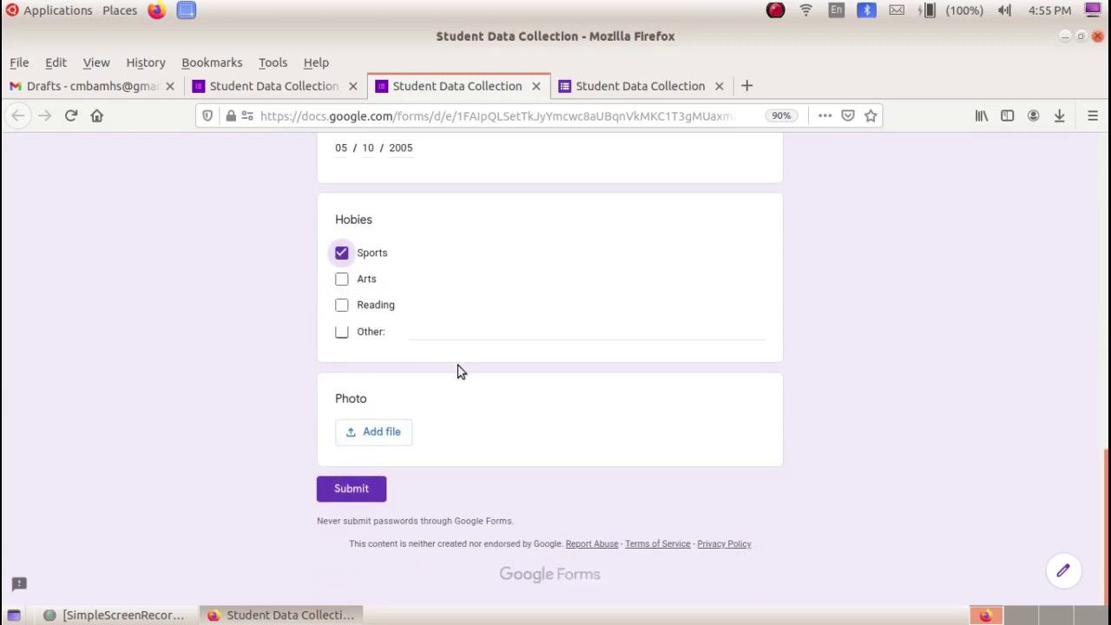
- Upload b1.JPG from the Desktop as the Photo answer
left_click(388, 440)
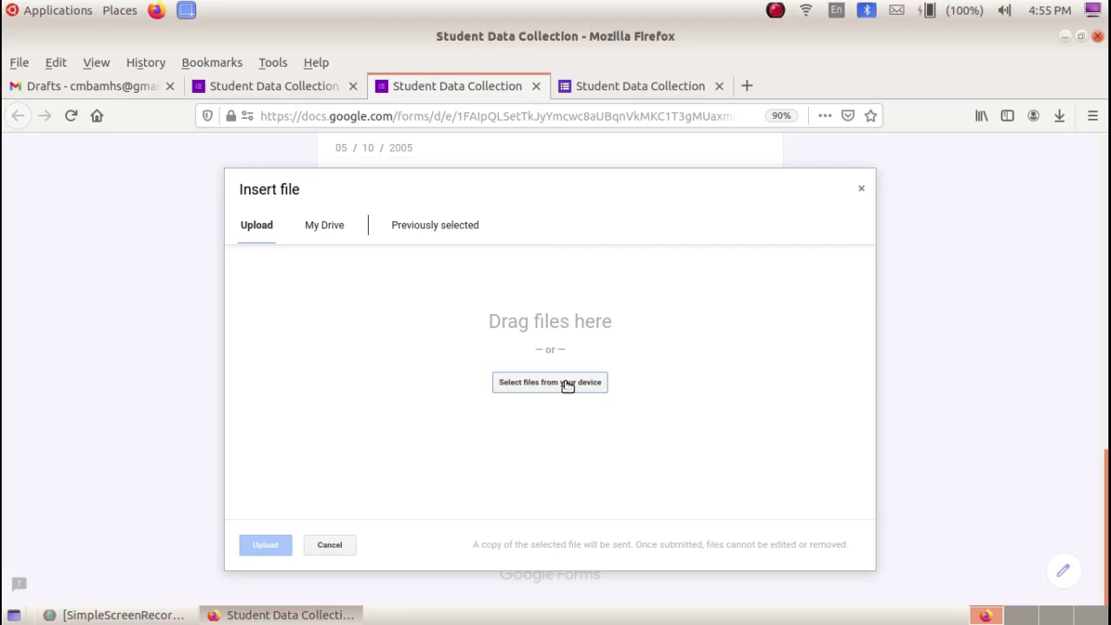
left_click(566, 383)
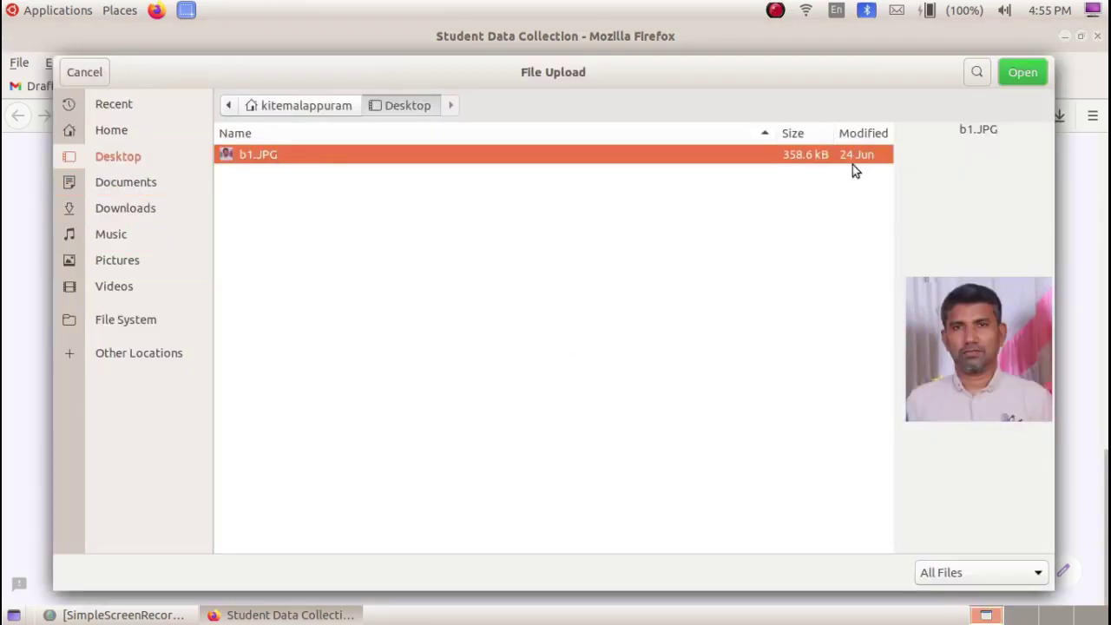
left_click(1021, 75)
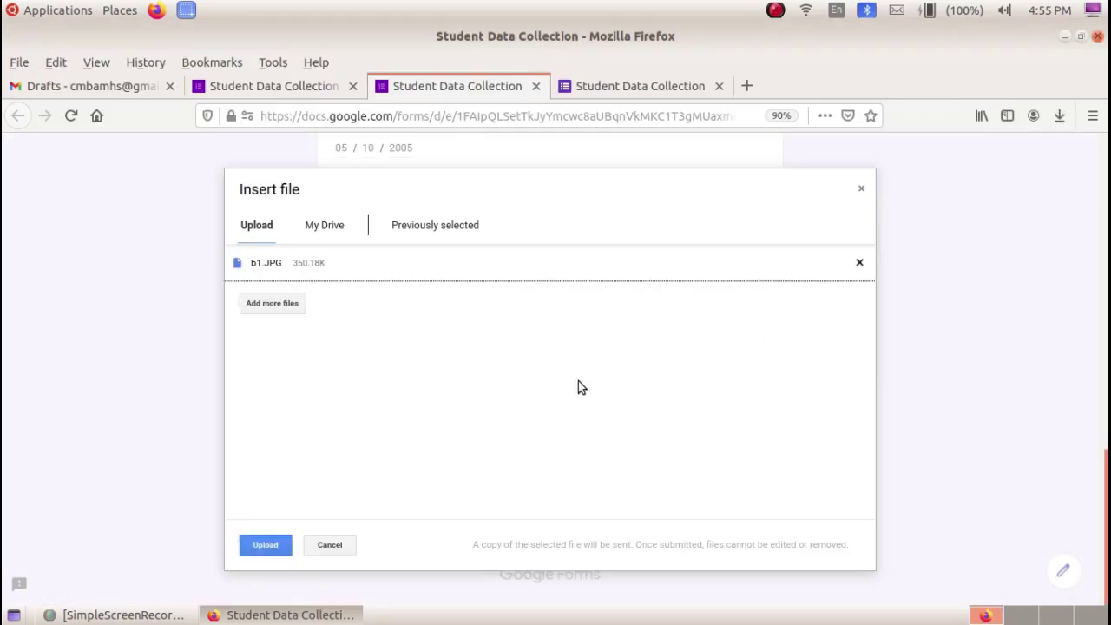
left_click(268, 544)
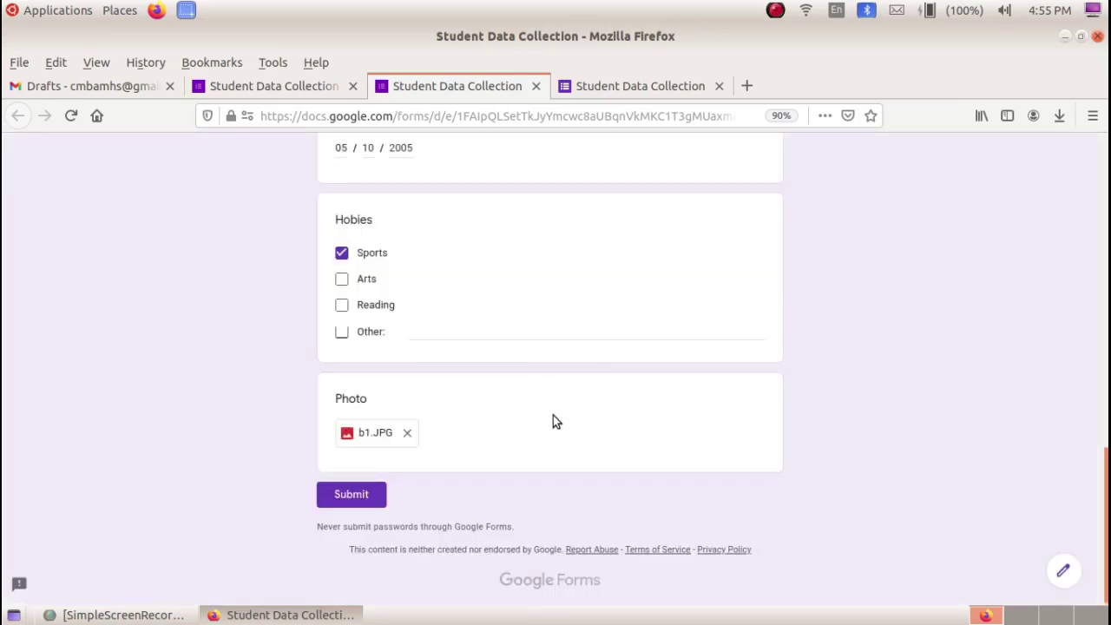
- Submit the test response and return to the form editor
left_click(361, 498)
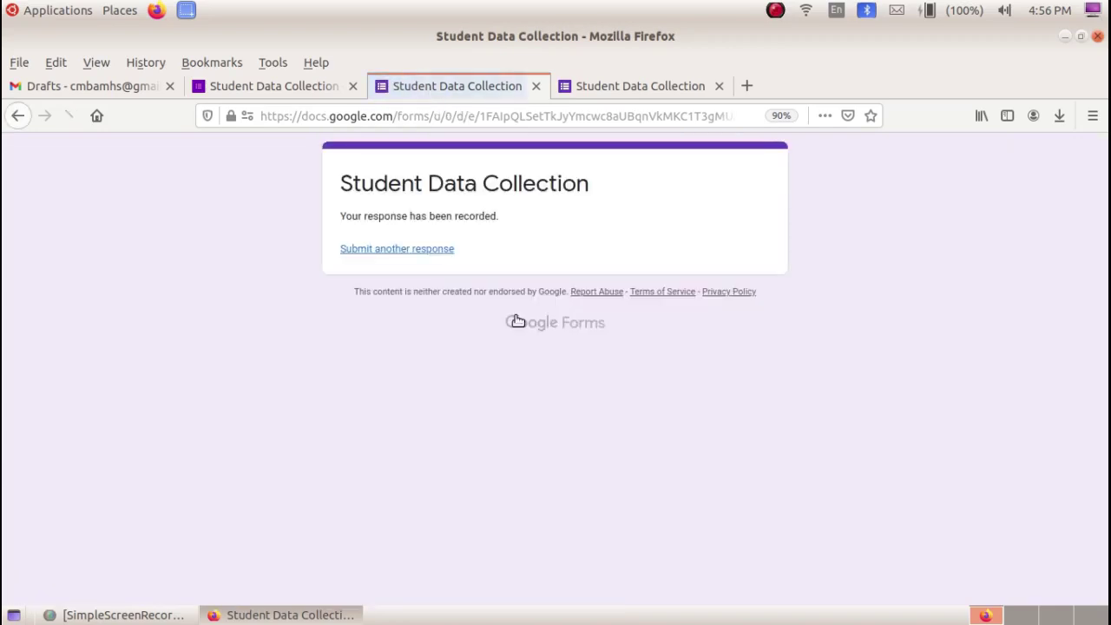
left_click(306, 90)
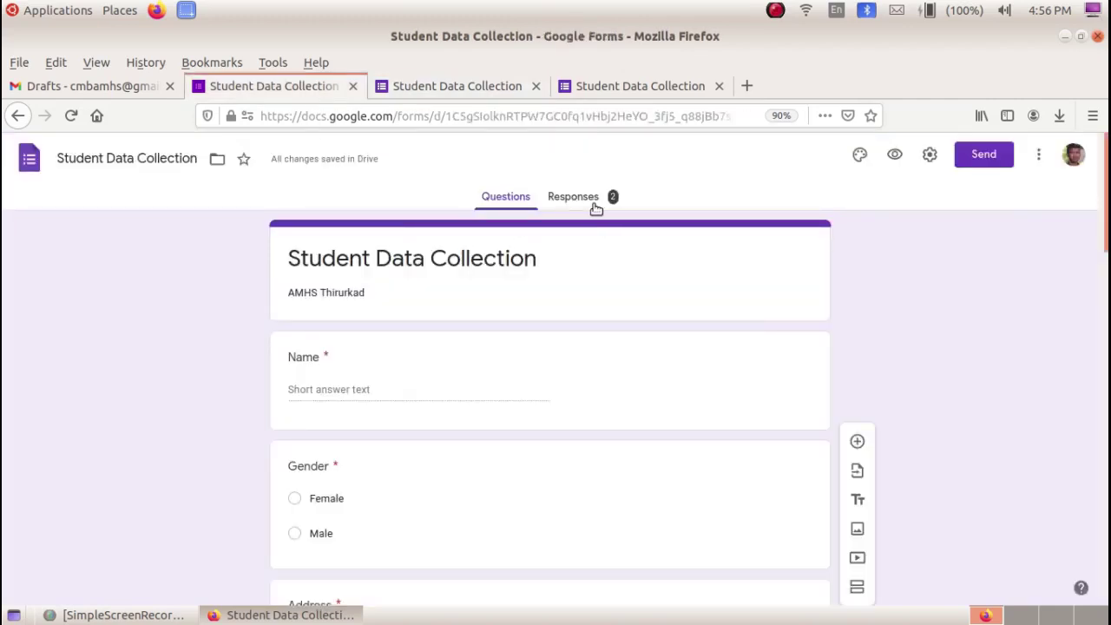
- Scroll through the Responses Summary charts for both submissions, then return to the top
left_click(592, 201)
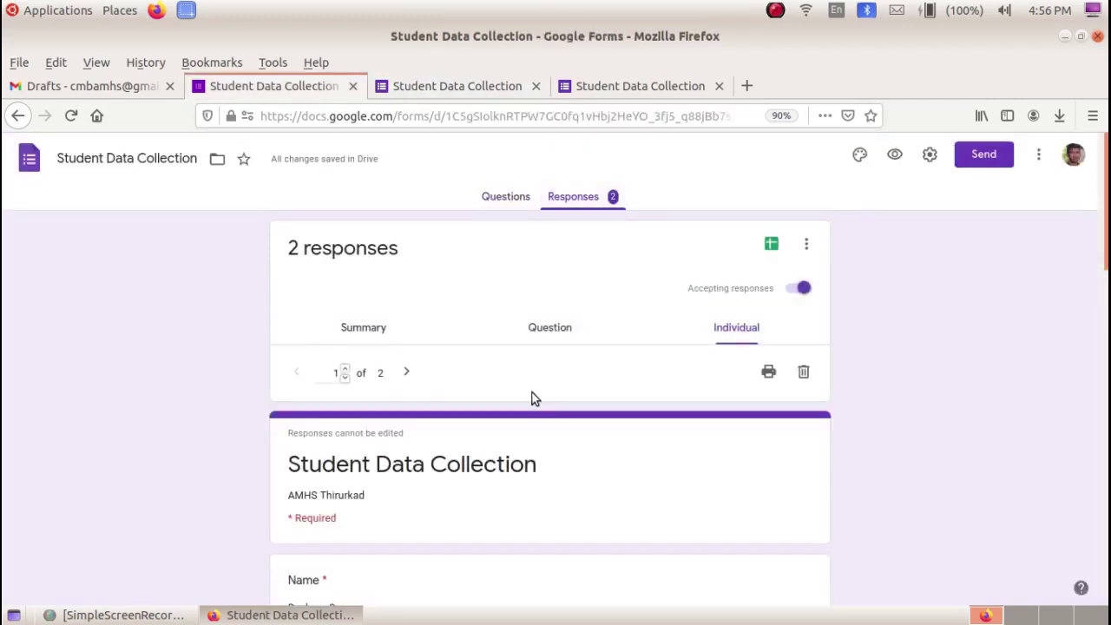
scroll(374, 522, "down", 1)
scroll(374, 523, "down", 2)
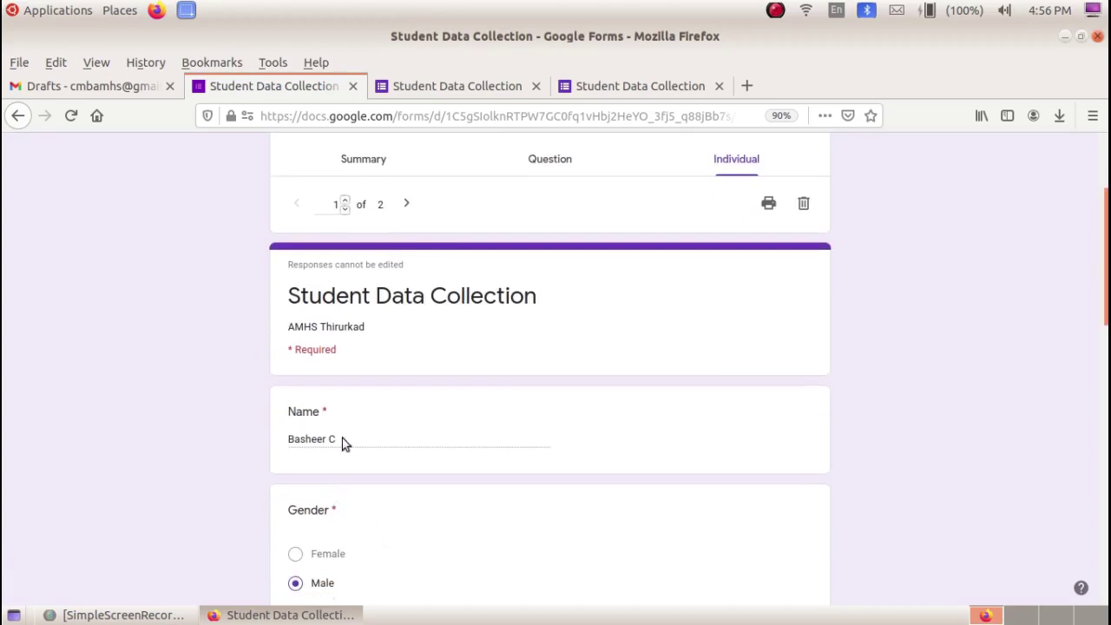
scroll(406, 382, "up", 2)
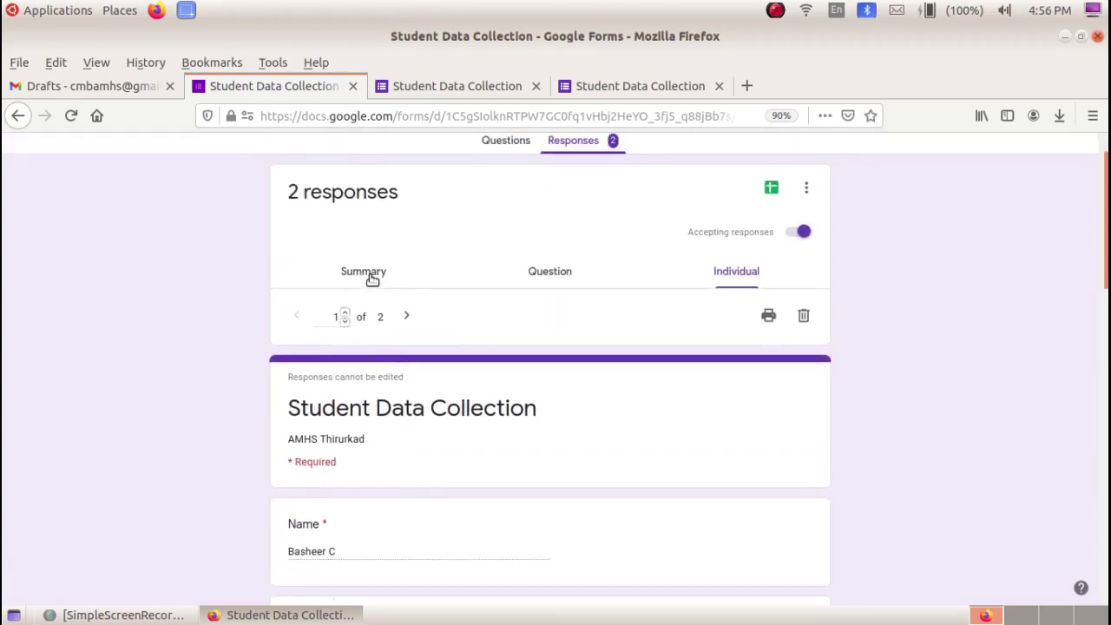
left_click(371, 274)
scroll(436, 387, "down", 3)
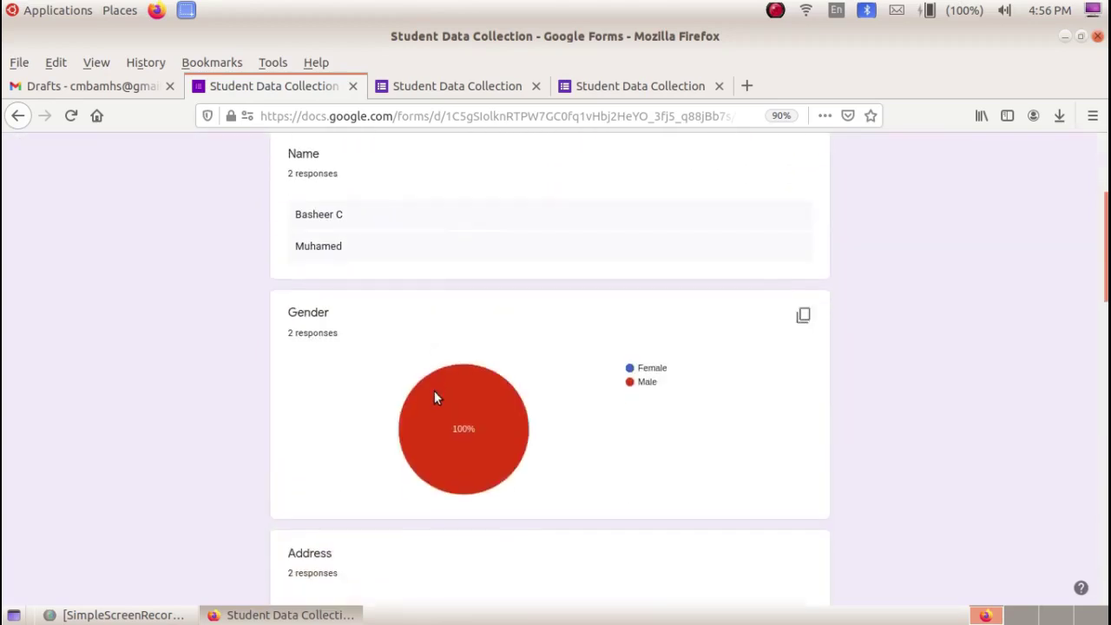
scroll(350, 265, "down", 3)
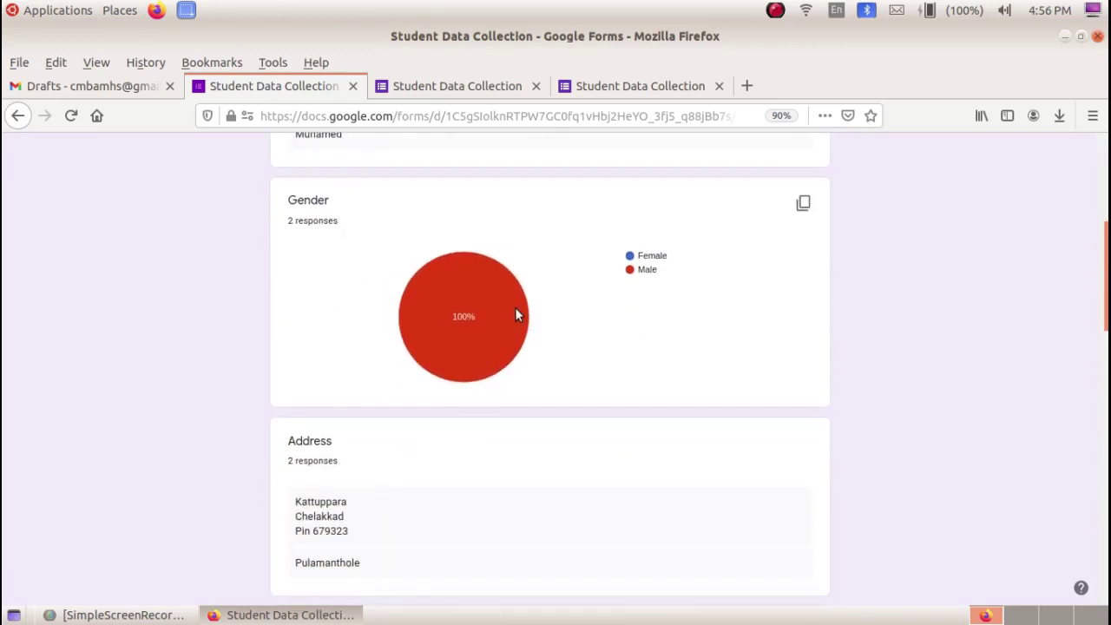
mouse_move(504, 310)
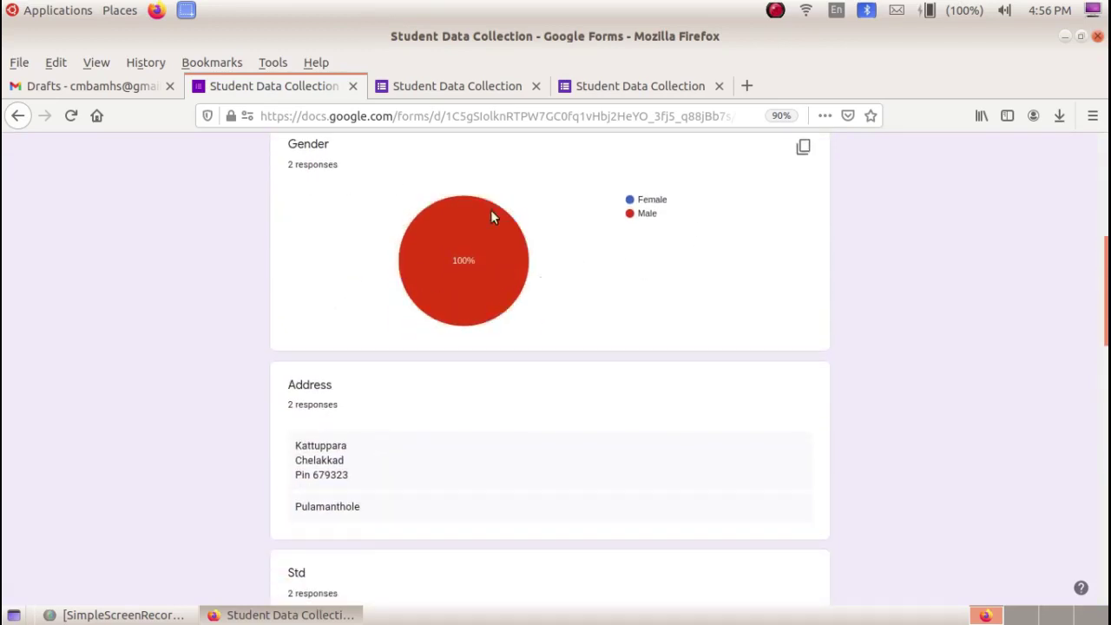
scroll(503, 260, "down", 3)
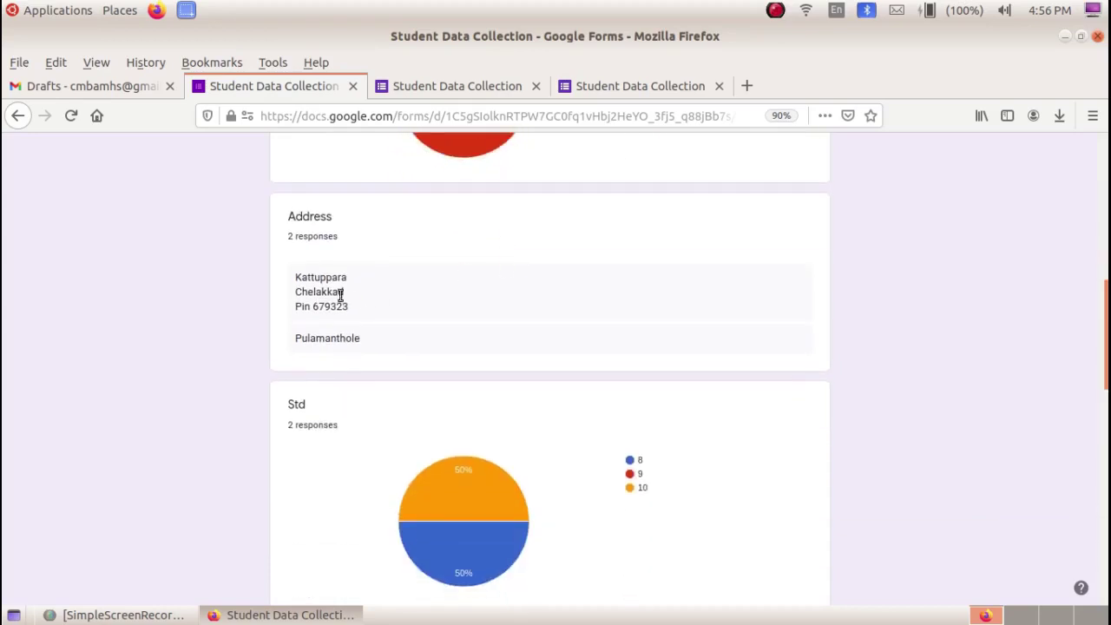
scroll(396, 319, "down", 8)
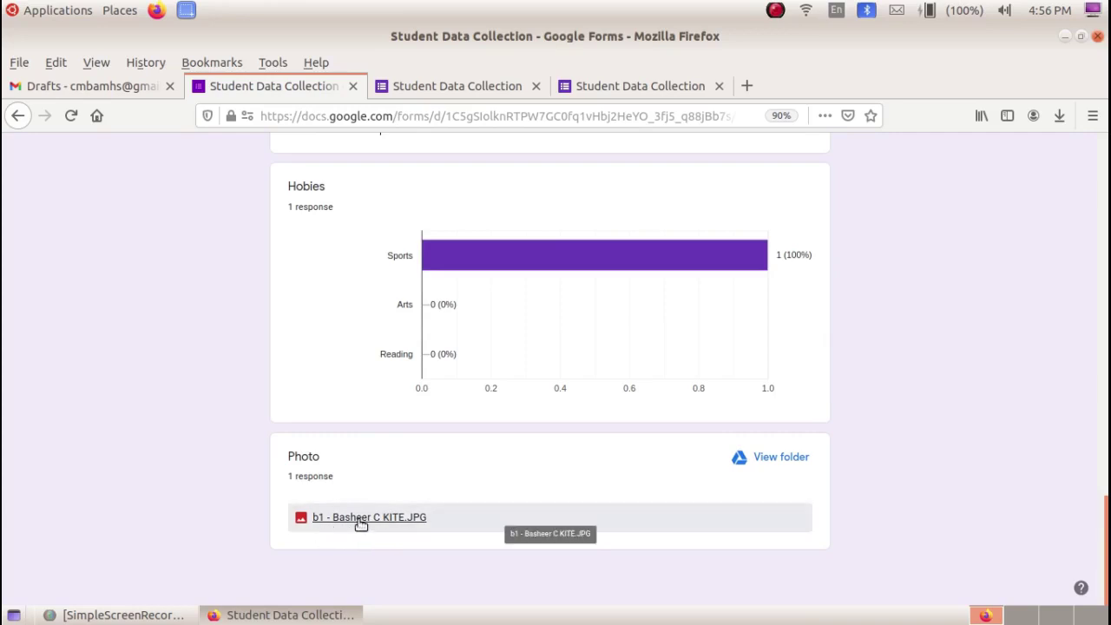
key("Home")
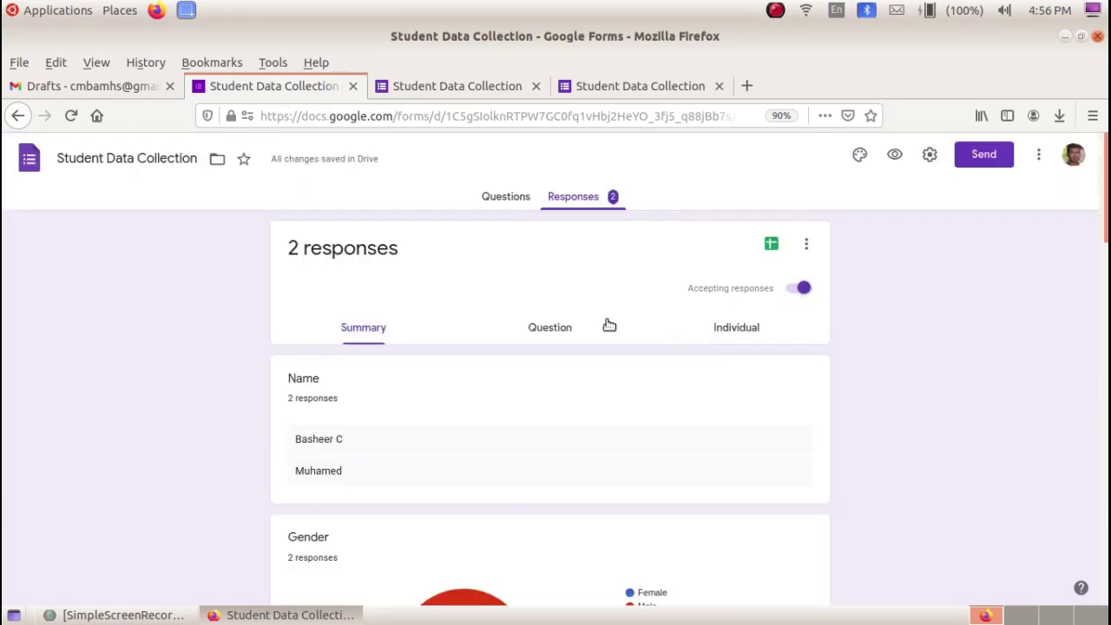
- Link responses to a new spreadsheet named Student Data Collection (Responses)
left_click(770, 246)
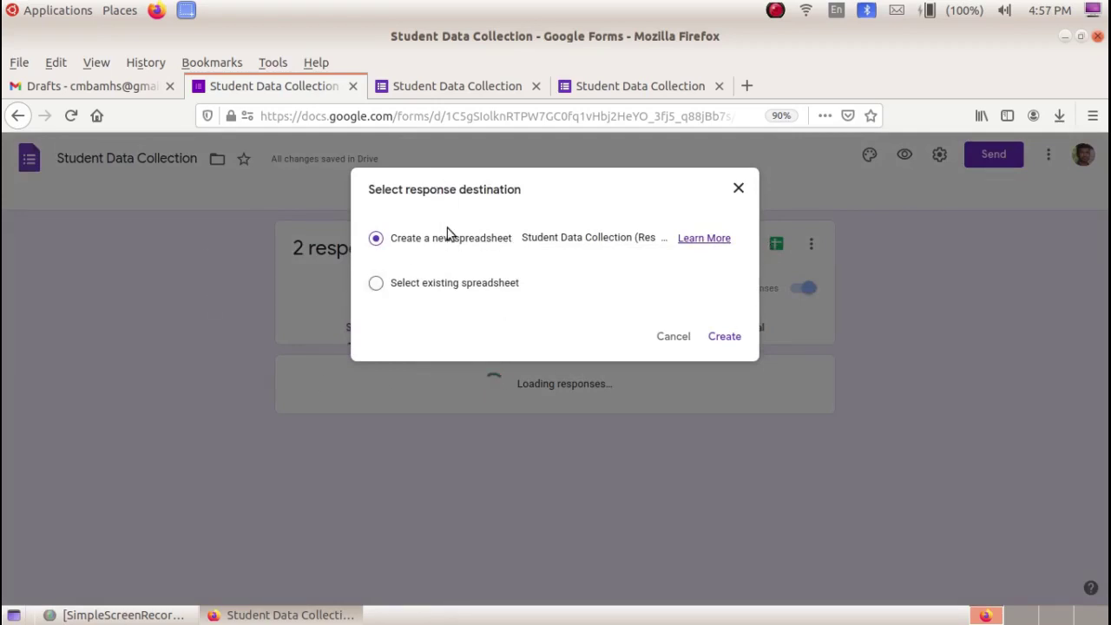
left_click(727, 336)
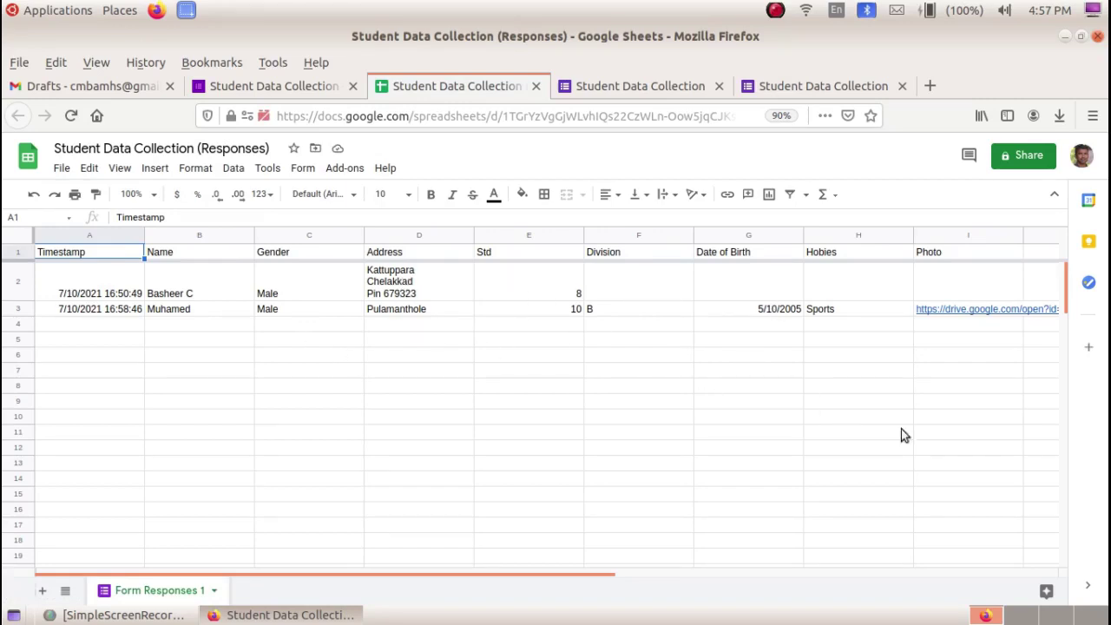
- Preview the uploaded photo's Drive link in cell I3, then close the preview card
left_click_drag(614, 571, 824, 565)
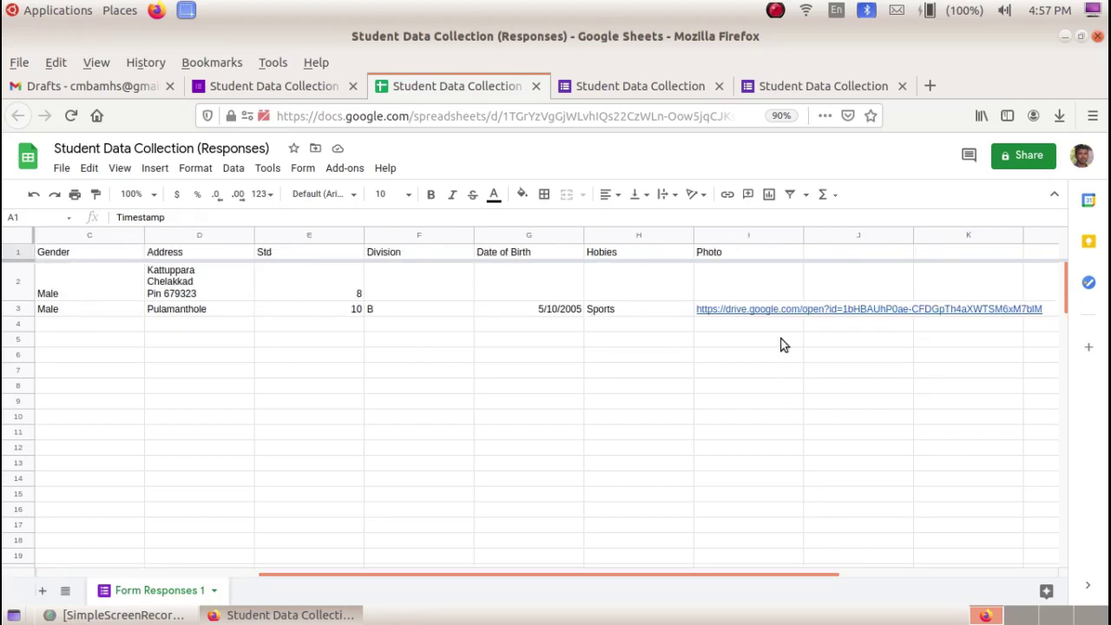
mouse_move(772, 308)
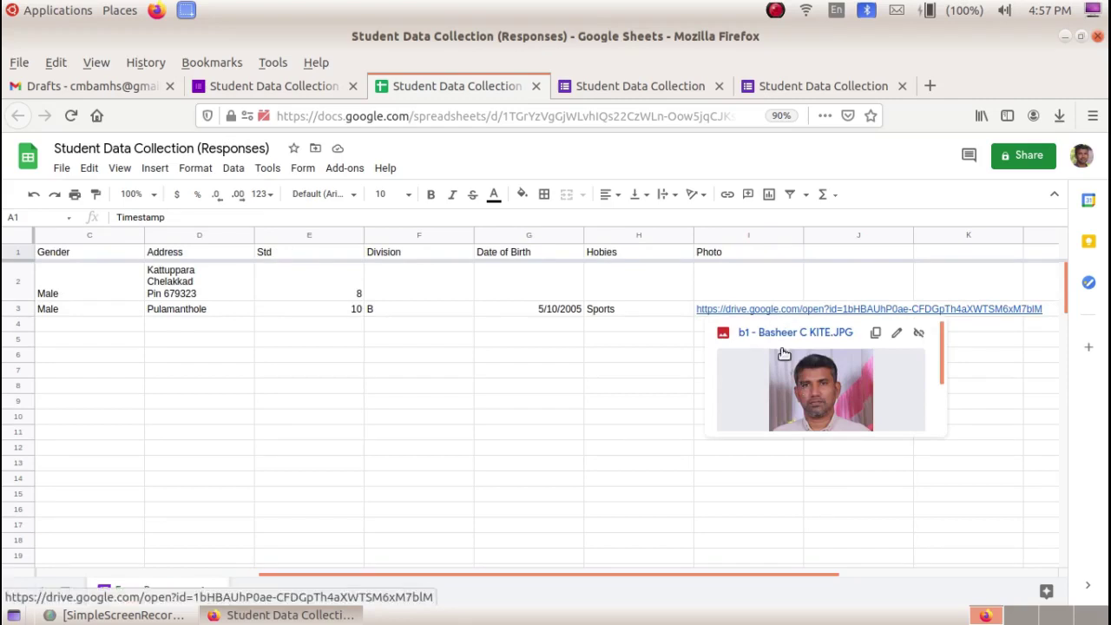
left_click(636, 390)
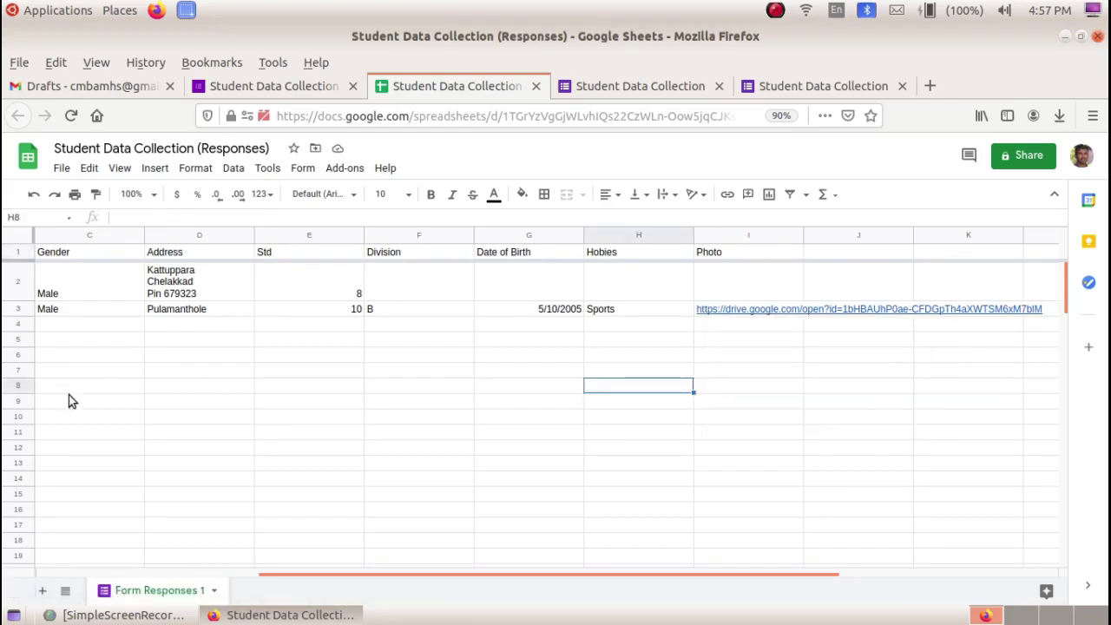
scroll(341, 573, "left", 3)
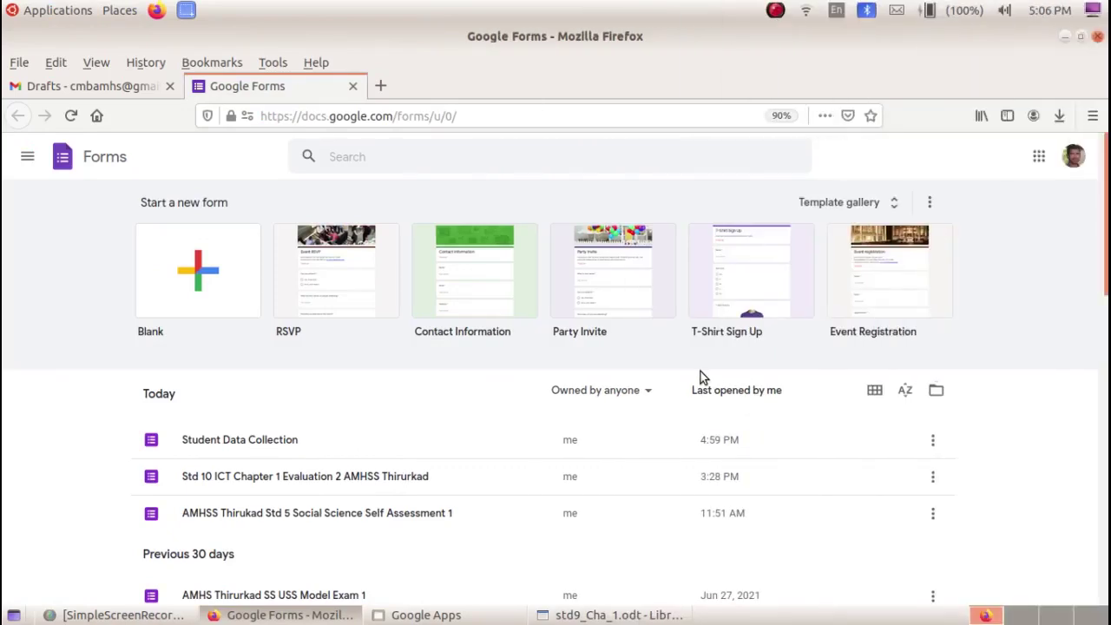
- Switch to the std9_Cha_1.odt chapter 1 question paper in LibreOffice Writer
left_click(619, 614)
scroll(405, 330, "up", 5)
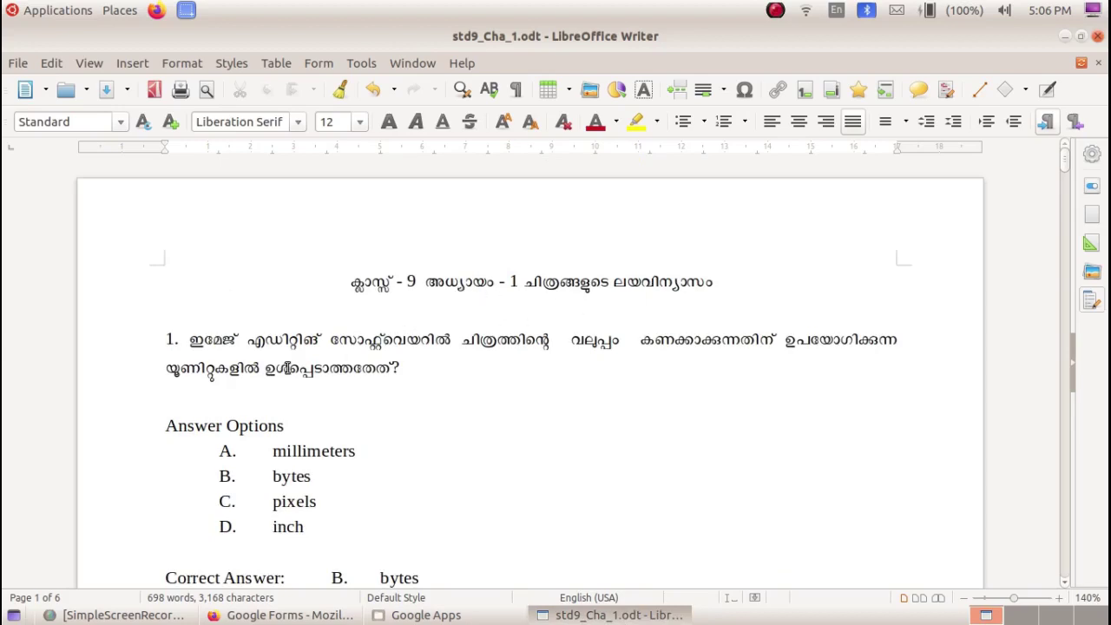
- Review question 1 and its answer options, then return to the Google Forms home page
scroll(287, 368, "down", 7)
scroll(286, 368, "up", 5)
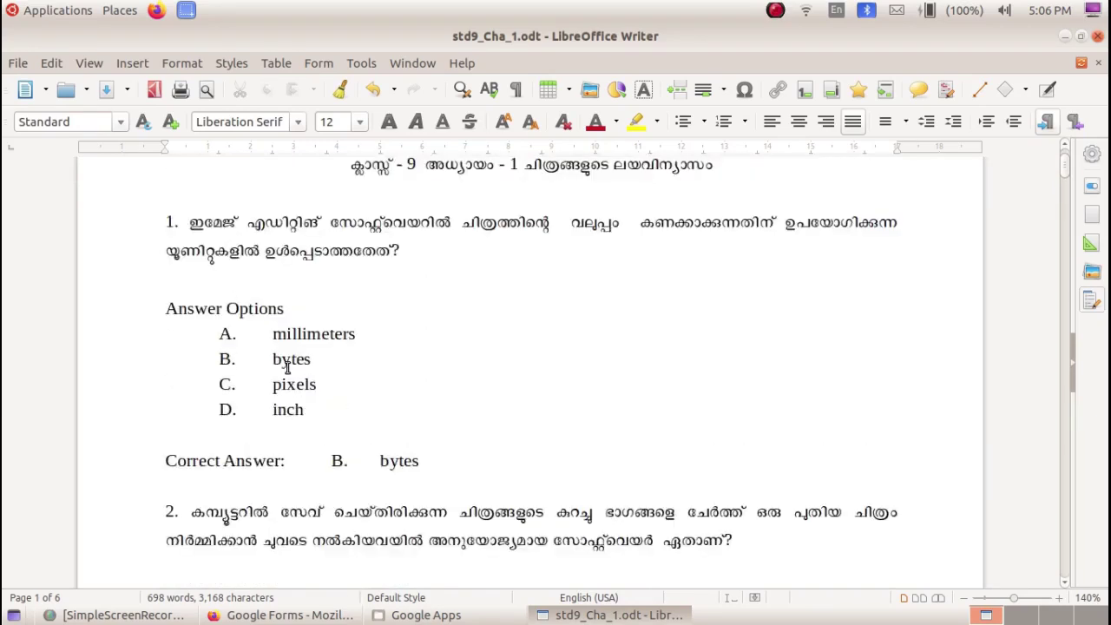
scroll(287, 368, "up", 1)
scroll(260, 367, "down", 1)
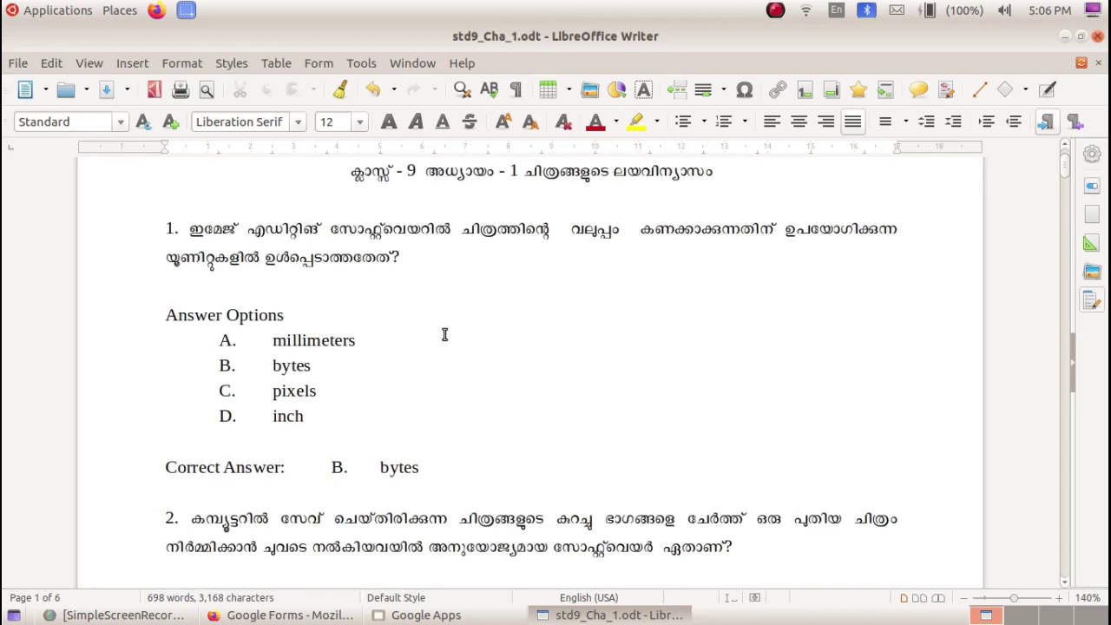
left_click(279, 615)
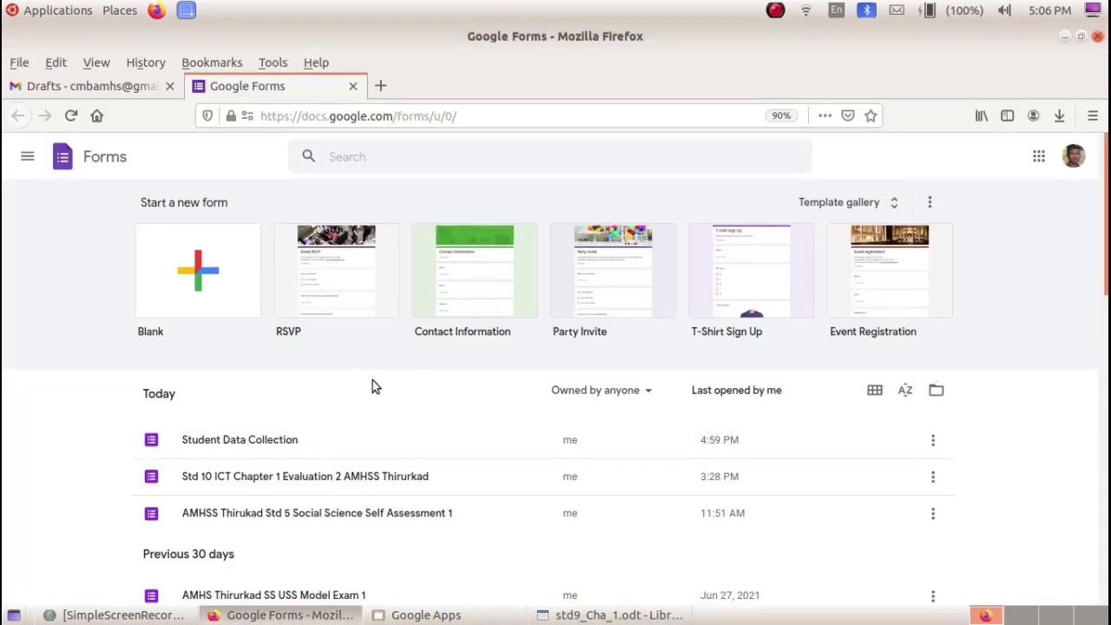
- Create a blank form titled 'ICT Evaluation Std : 9 Chapter 1'
left_click(203, 278)
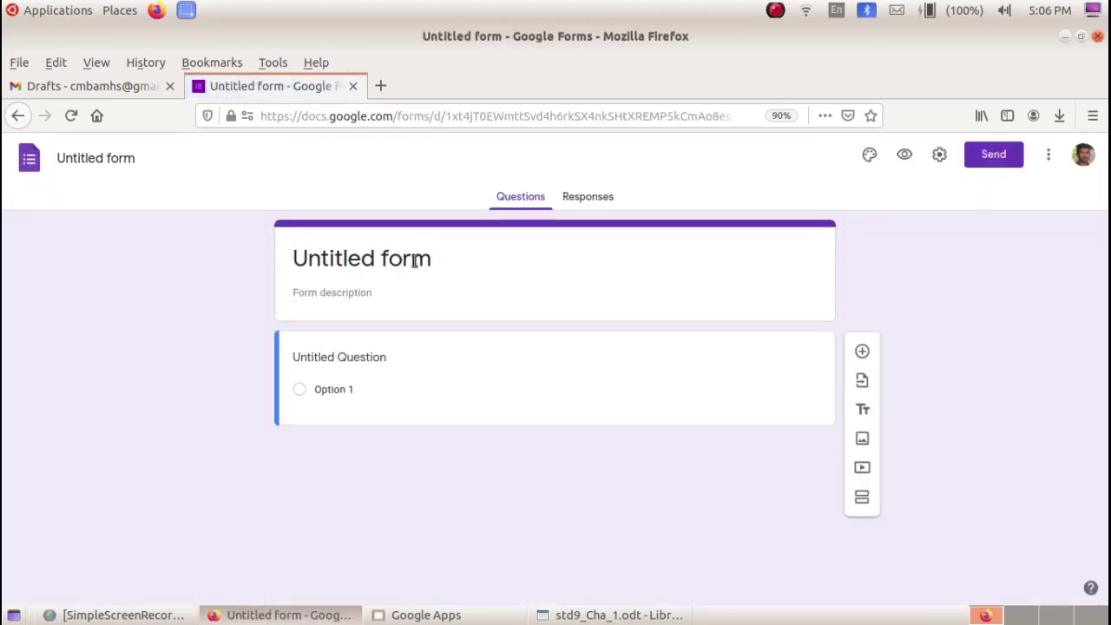
left_click(414, 261)
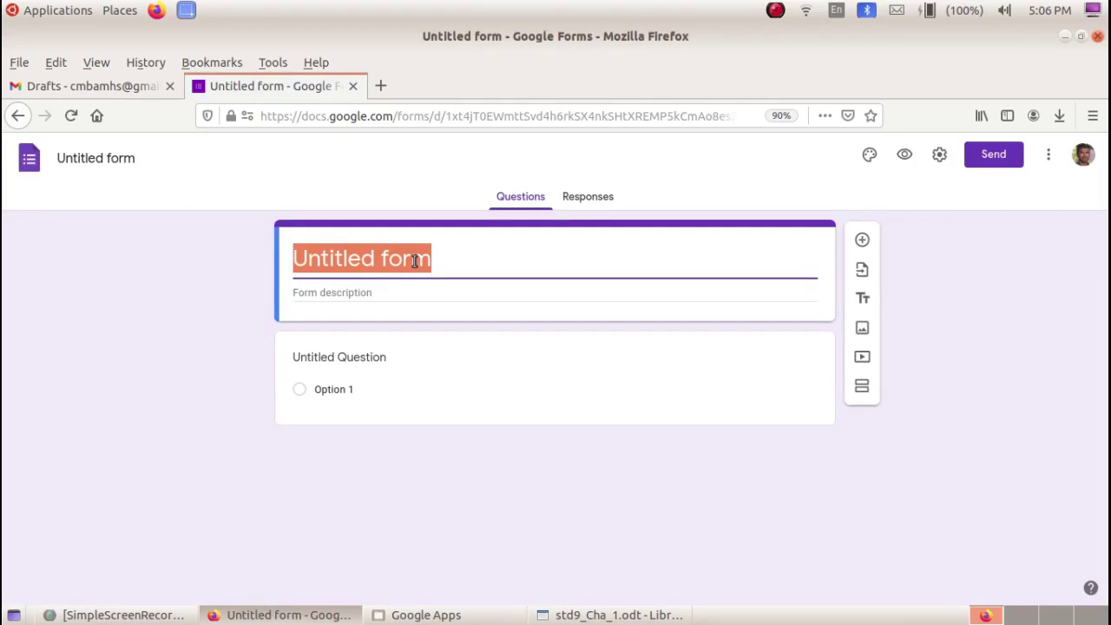
type("ICT")
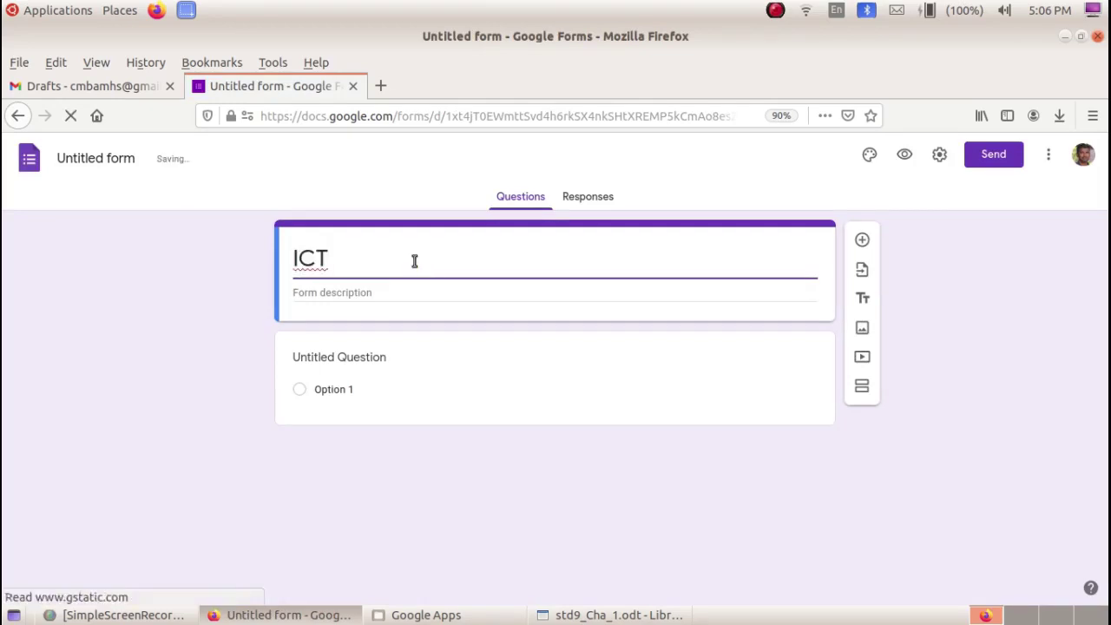
type(" Evalution Std : 9")
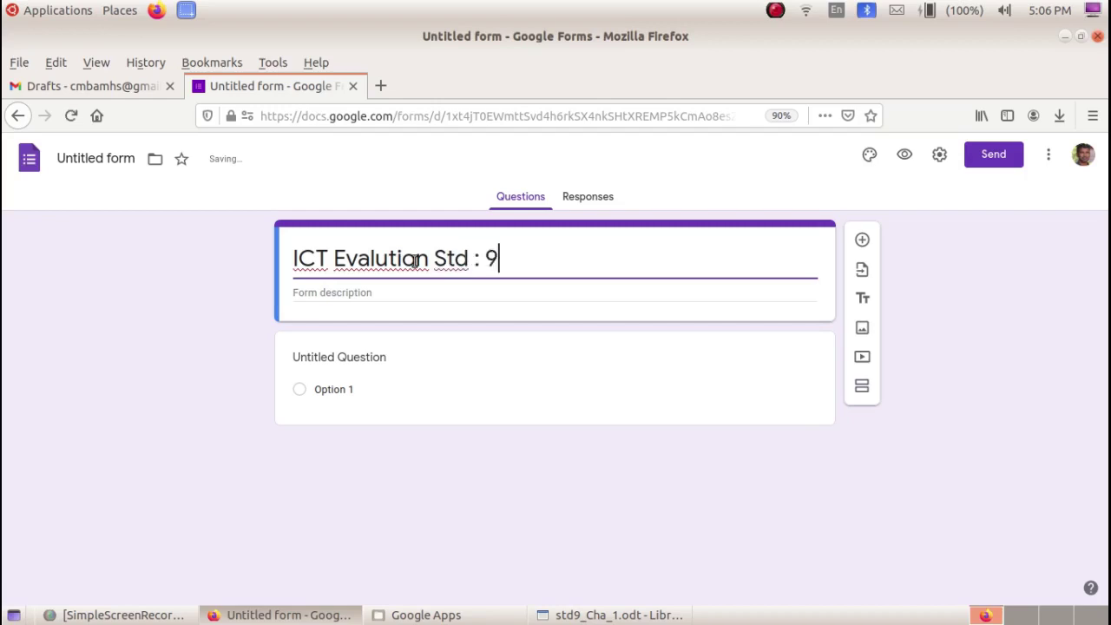
left_click(389, 260)
type("a")
left_click(546, 260)
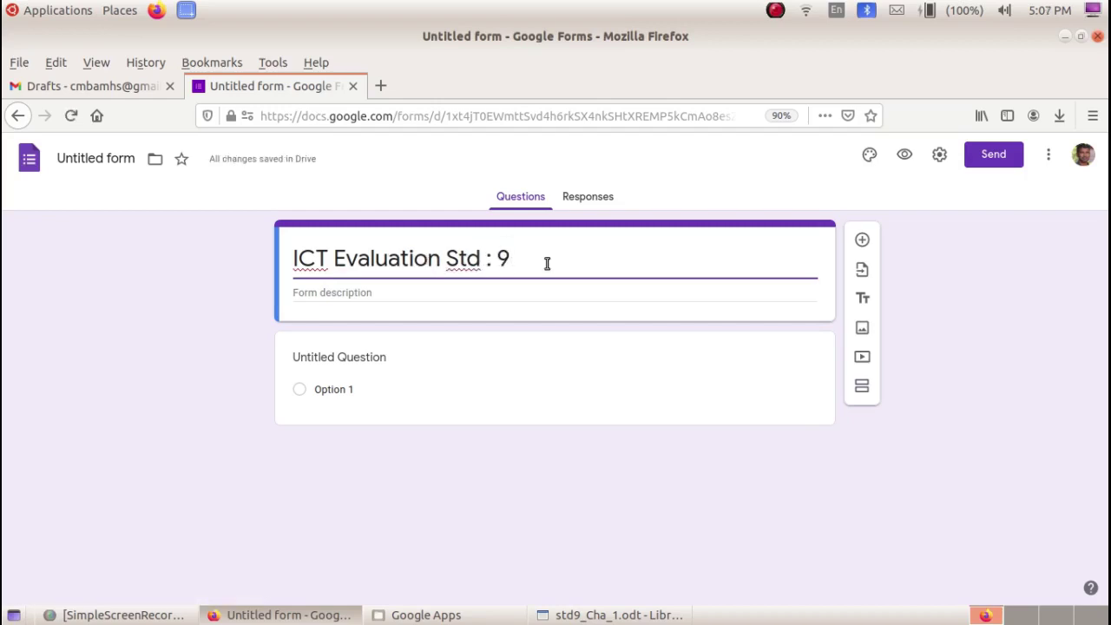
type("Chapter 1")
left_click(359, 298)
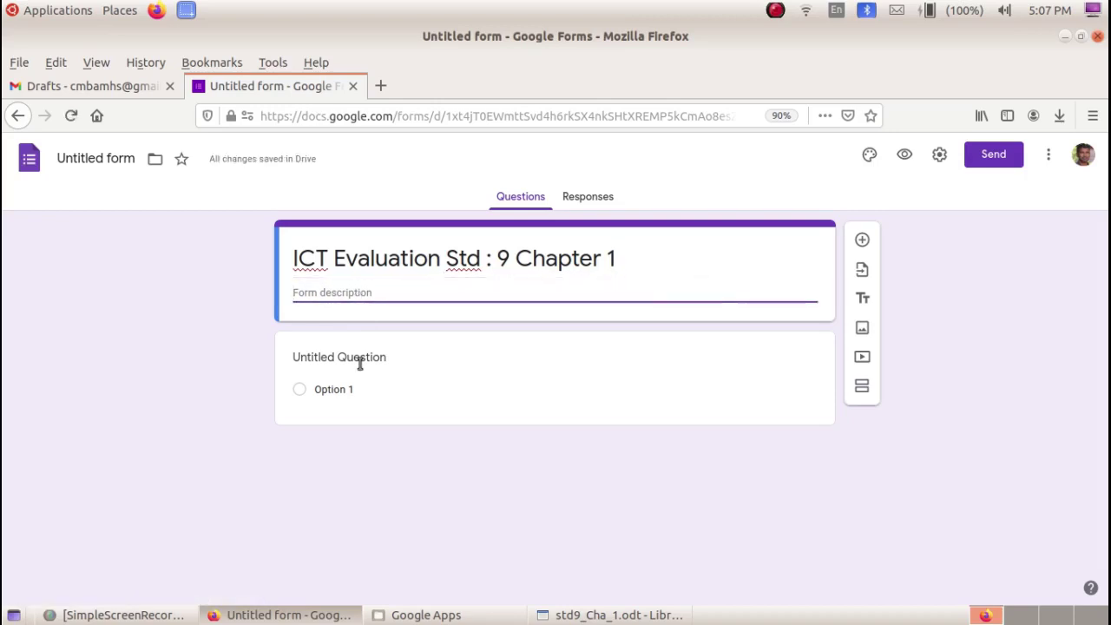
- Copy the Malayalam chapter heading from the Writer question document
left_click(618, 614)
scroll(459, 217, "up", 2)
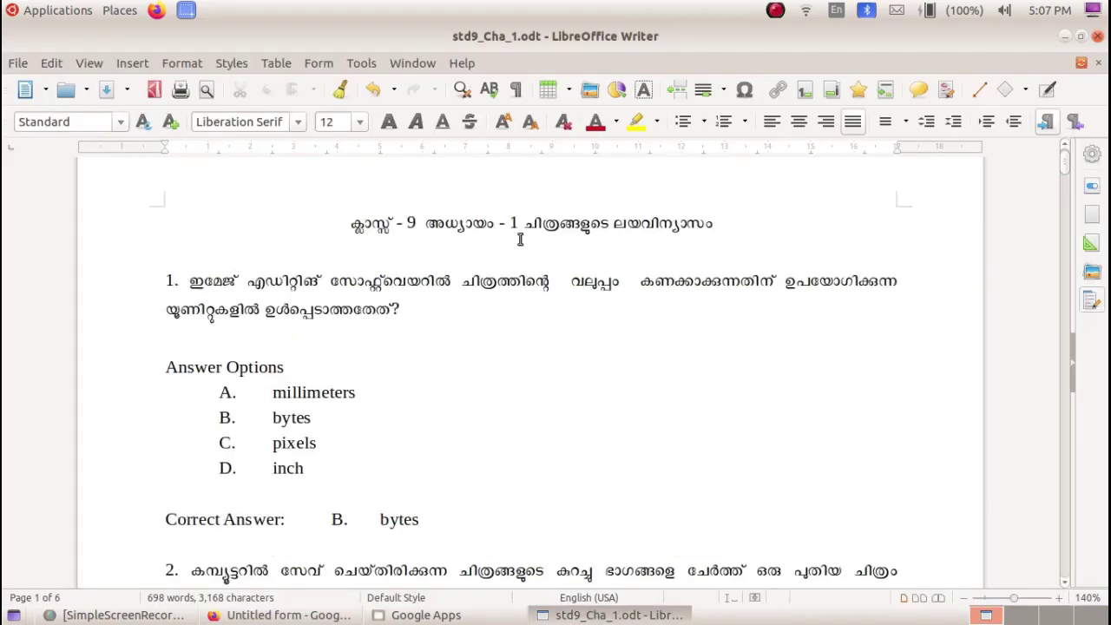
left_click_drag(424, 223, 712, 223)
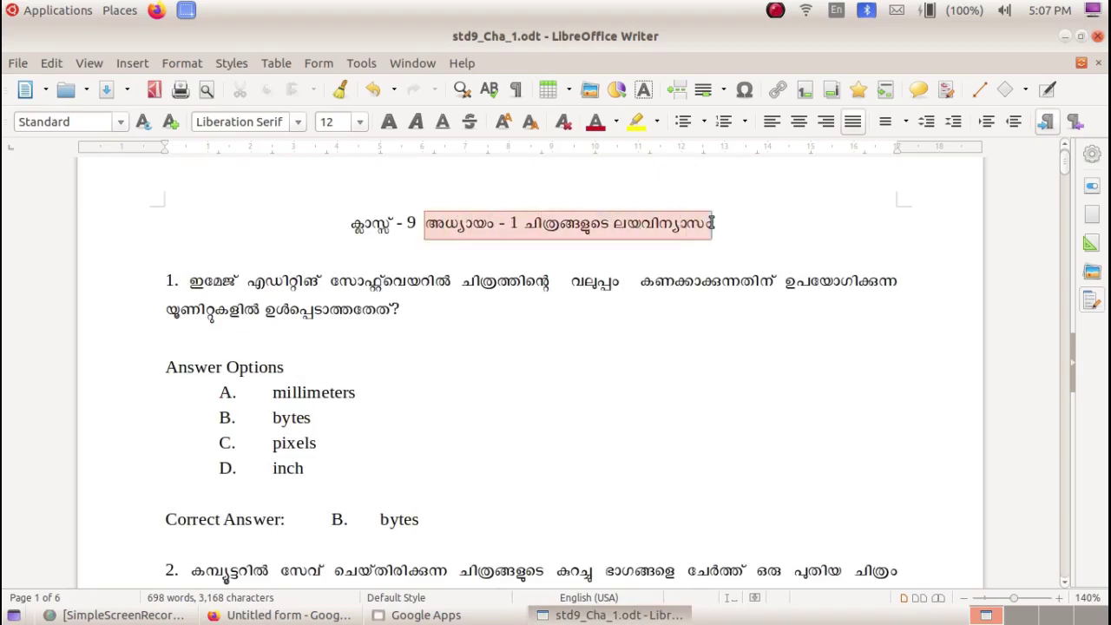
key("ctrl+c")
key("alt+Tab")
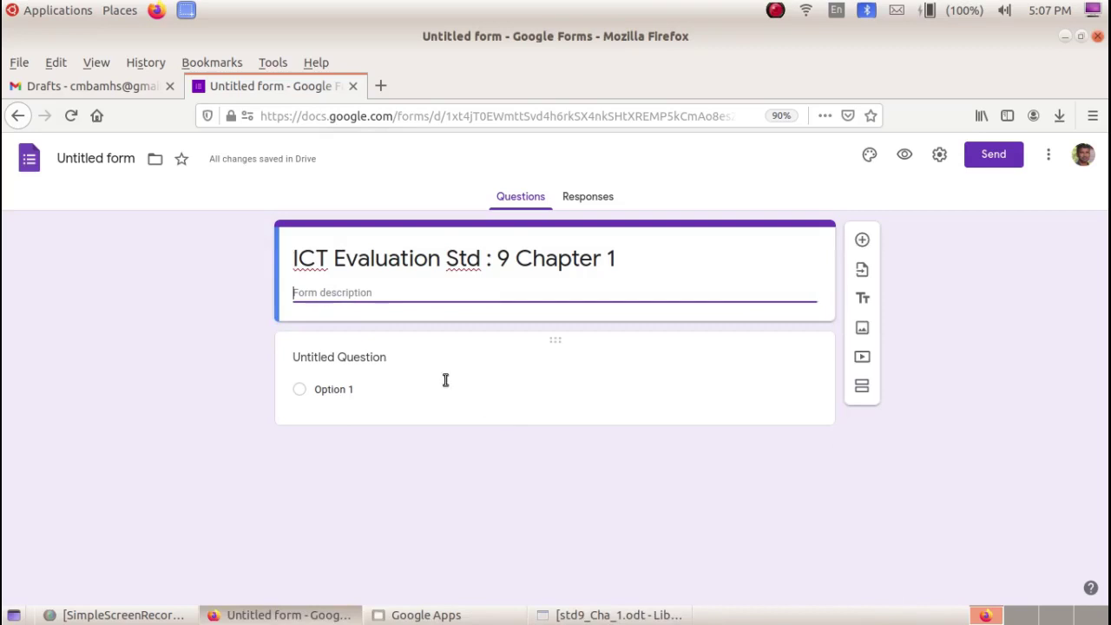
- Paste the chapter heading as the form description and add a required 'Name' question
key("ctrl+v")
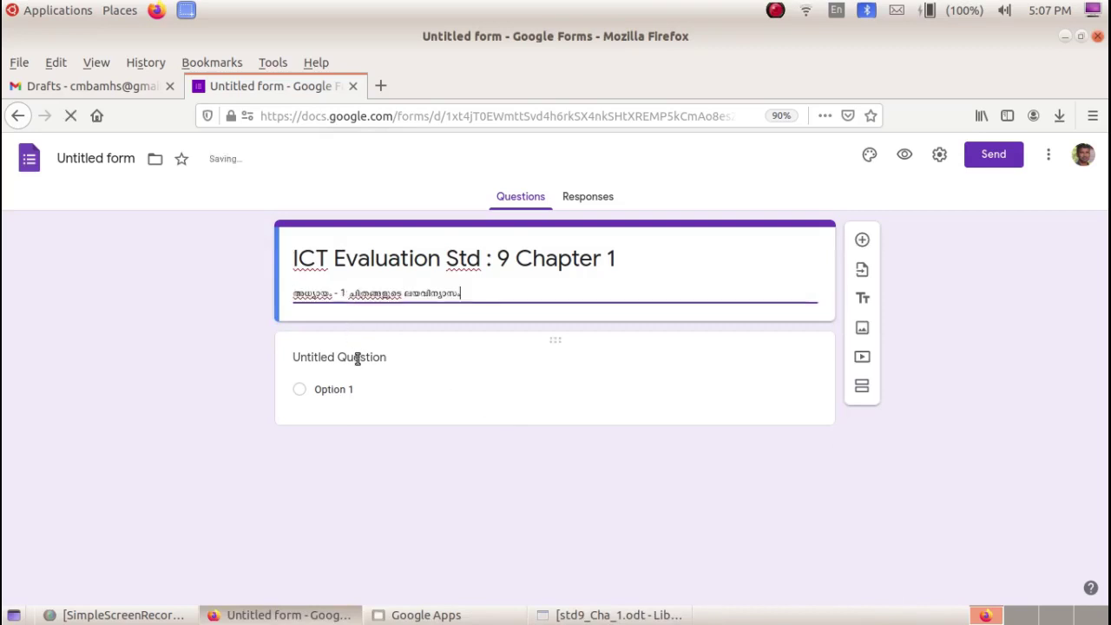
left_click(356, 359)
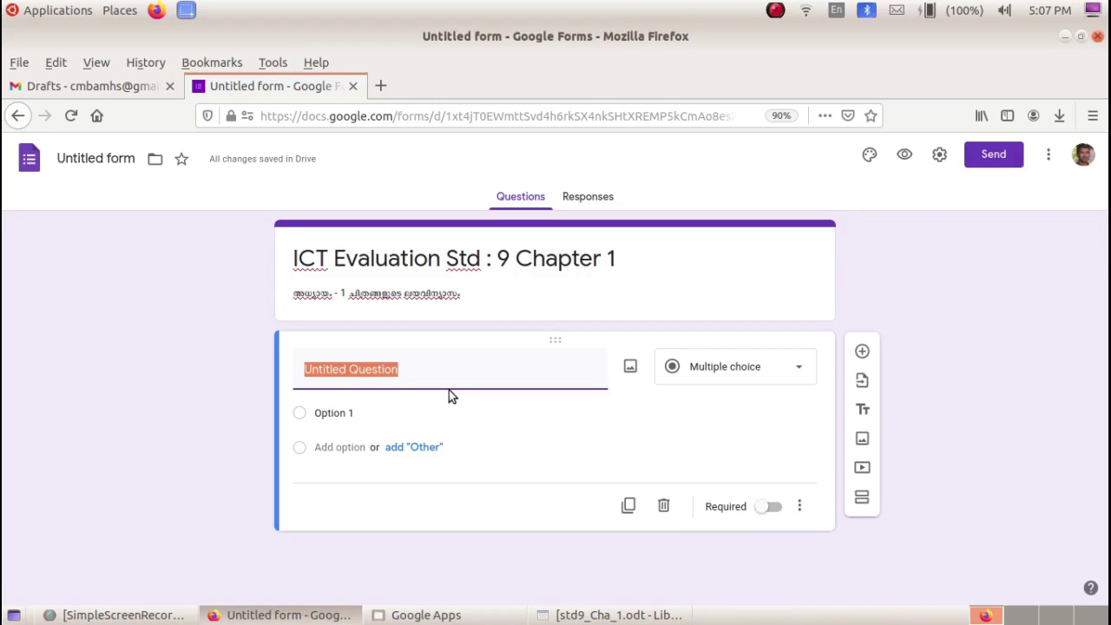
type("Name")
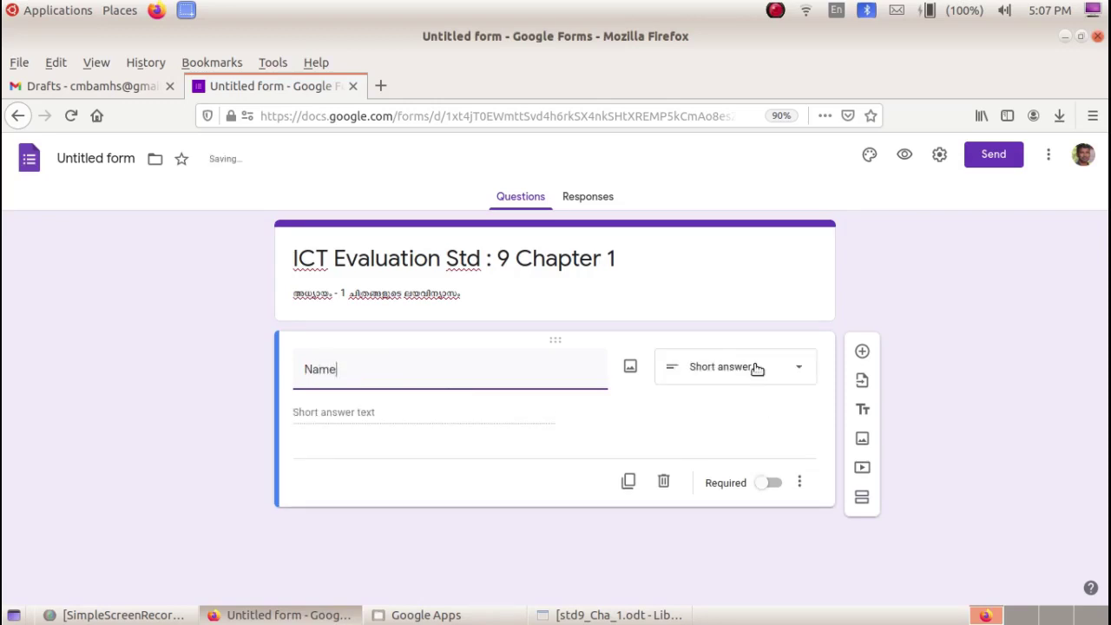
left_click(775, 483)
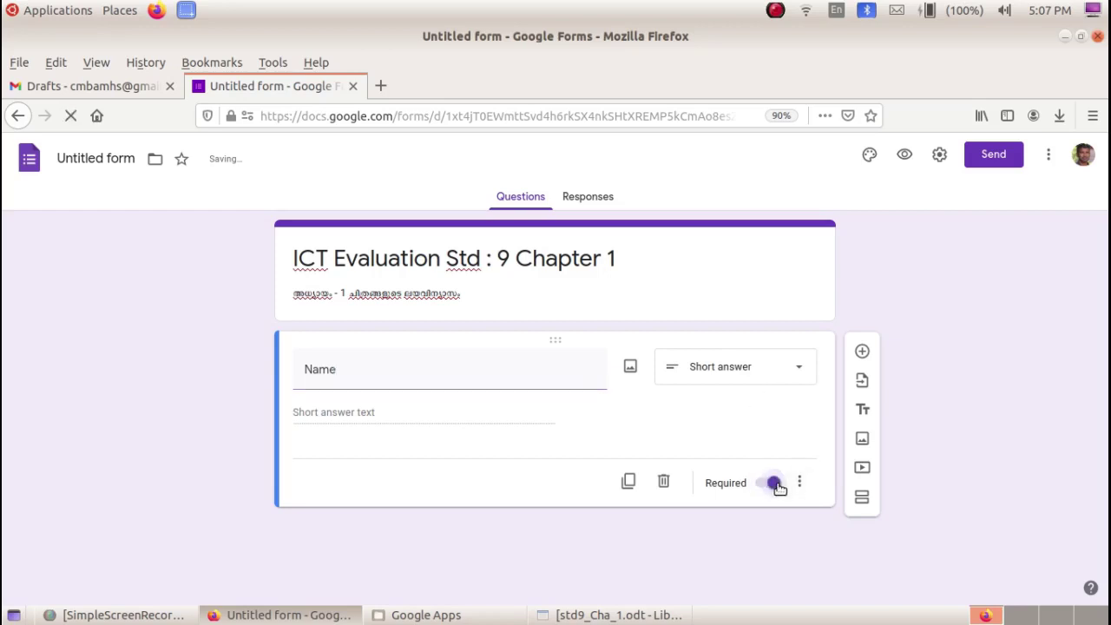
- Add a second question titled 'Std : 9 Div :'
left_click(862, 351)
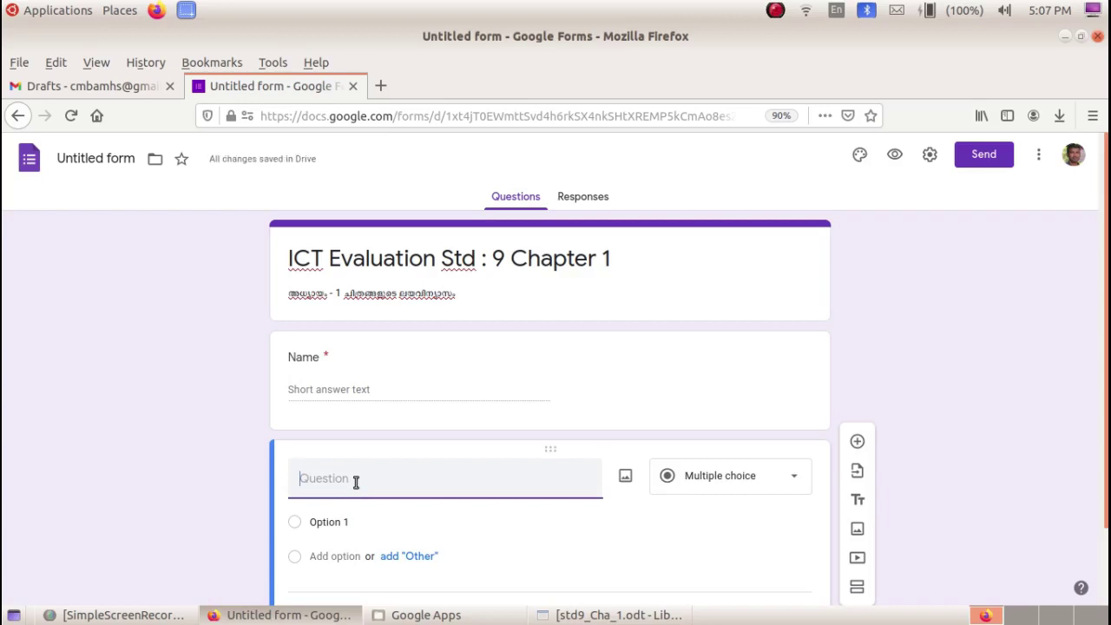
type("Std : 9 Div")
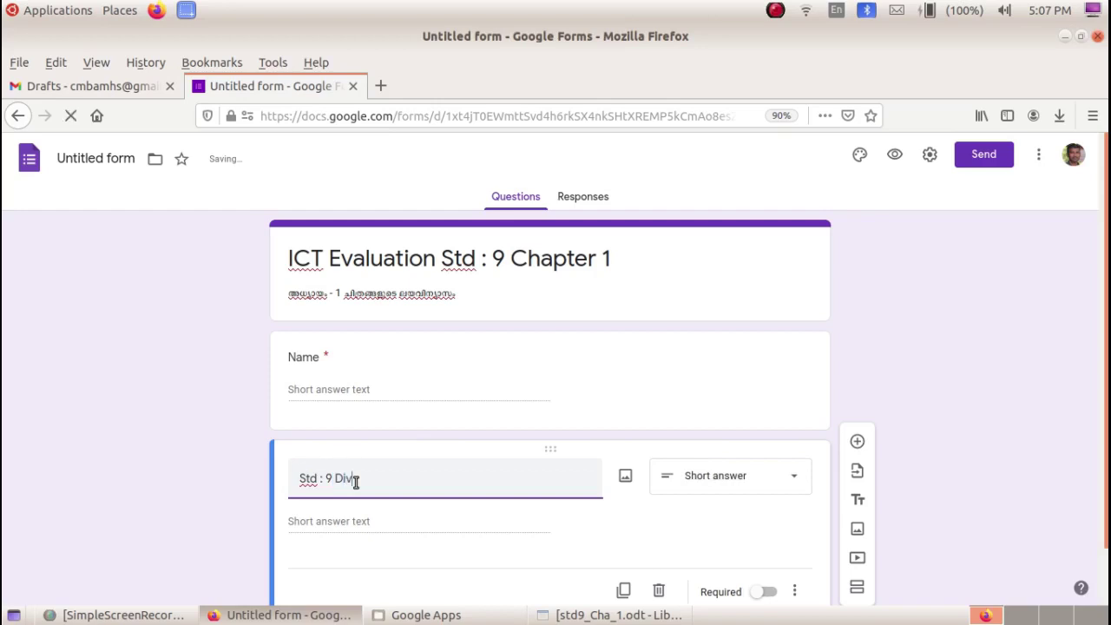
type(" :")
left_click(755, 480)
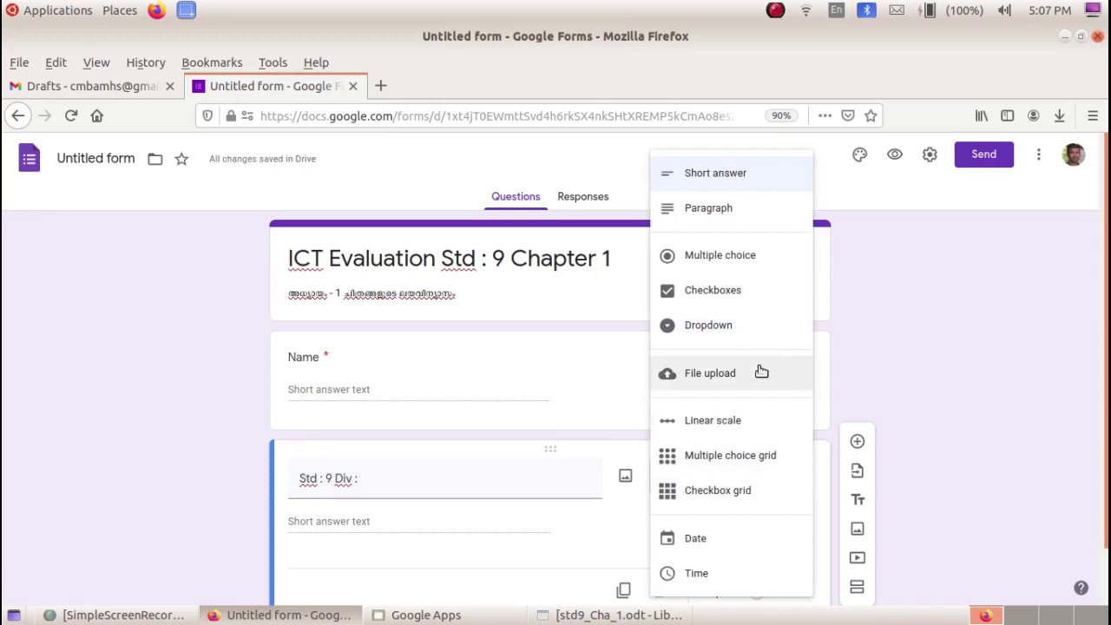
- Make 'Std : 9 Div :' a dropdown with options A, B, C, D, E and F
left_click(759, 326)
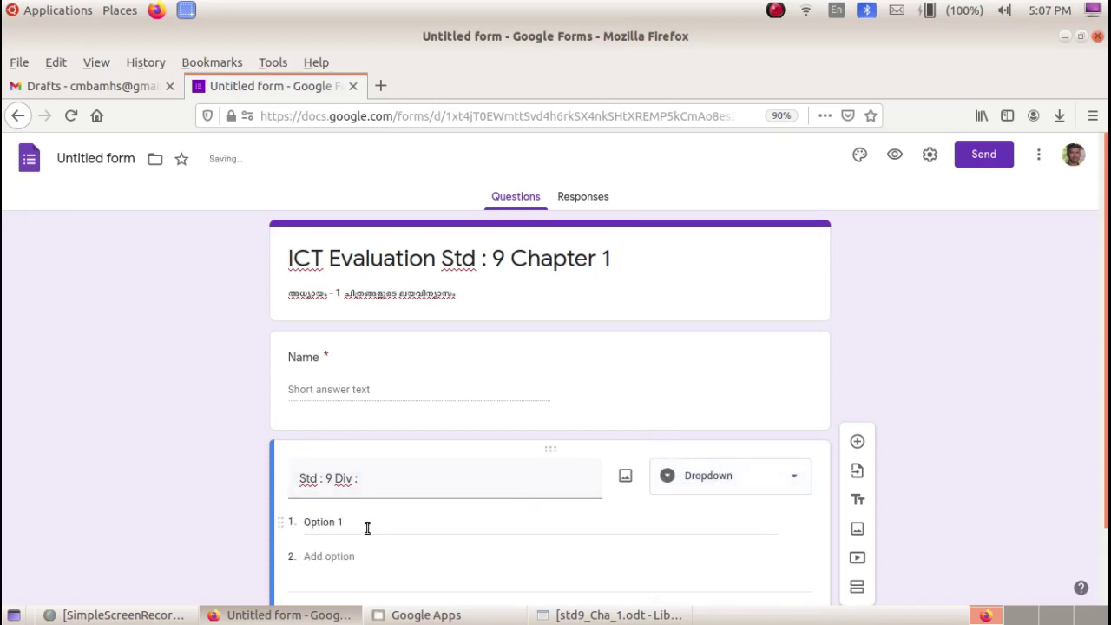
left_click(368, 527)
type("A")
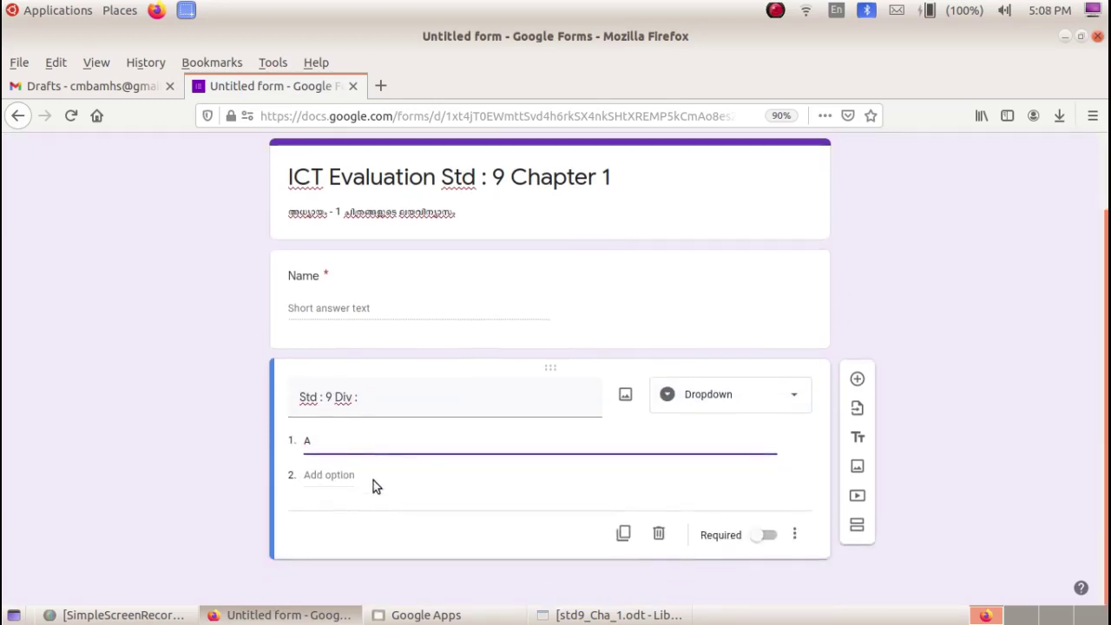
left_click(334, 502)
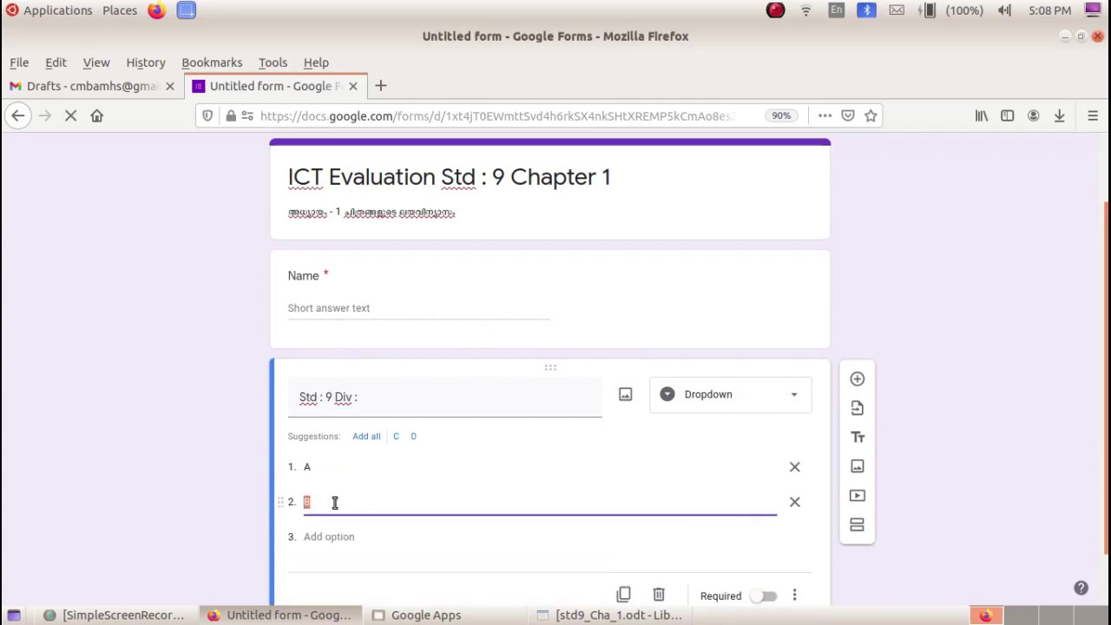
left_click(331, 540)
left_click(340, 569)
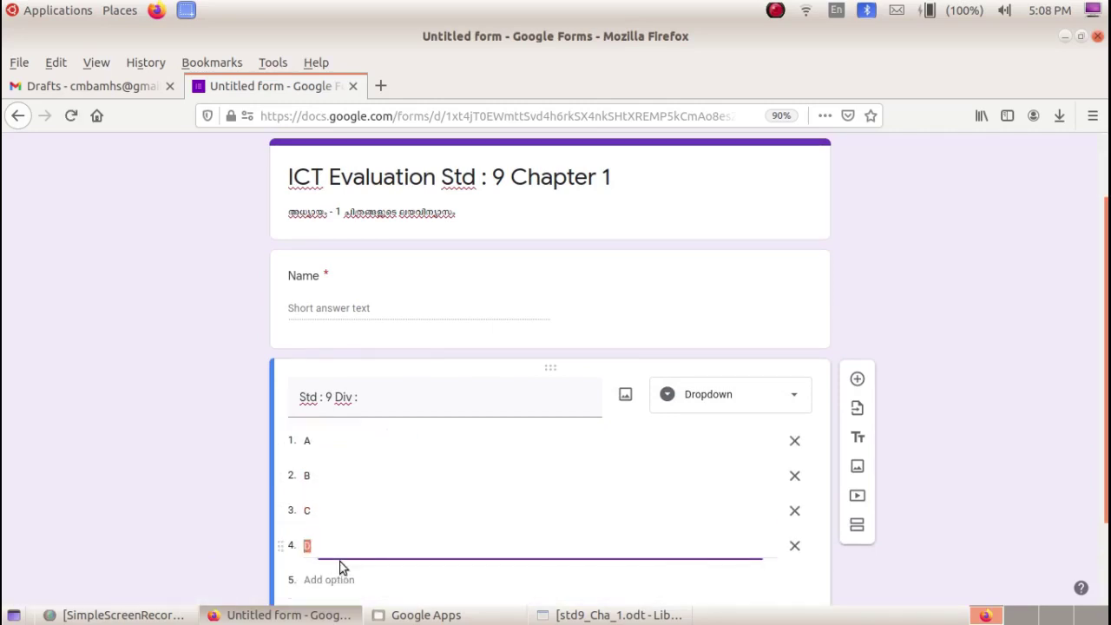
left_click(347, 525)
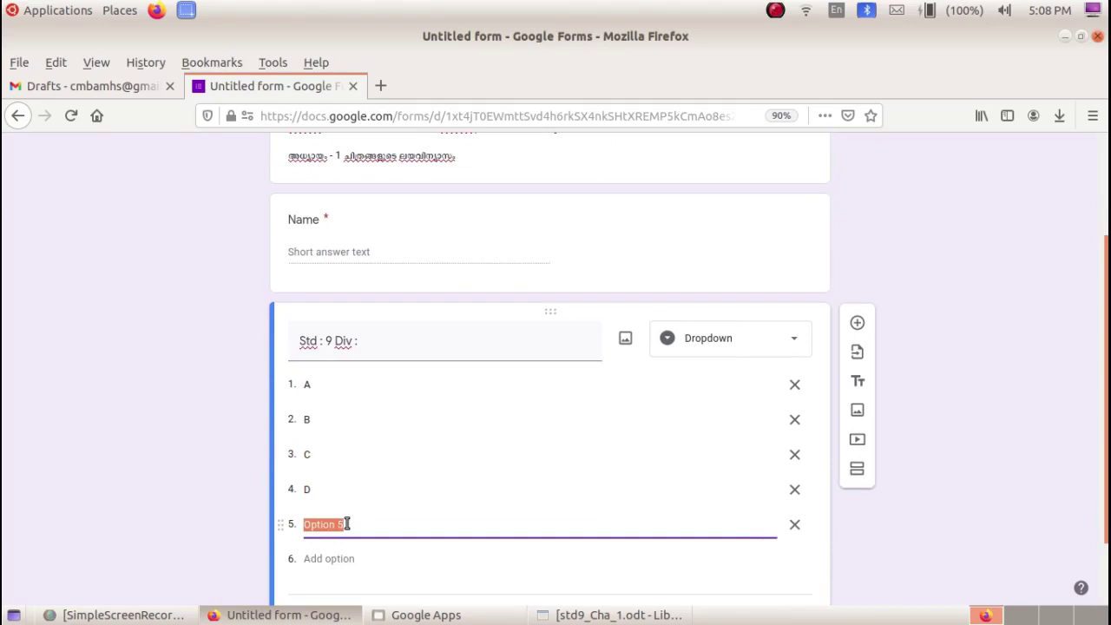
left_click(336, 556)
type("F")
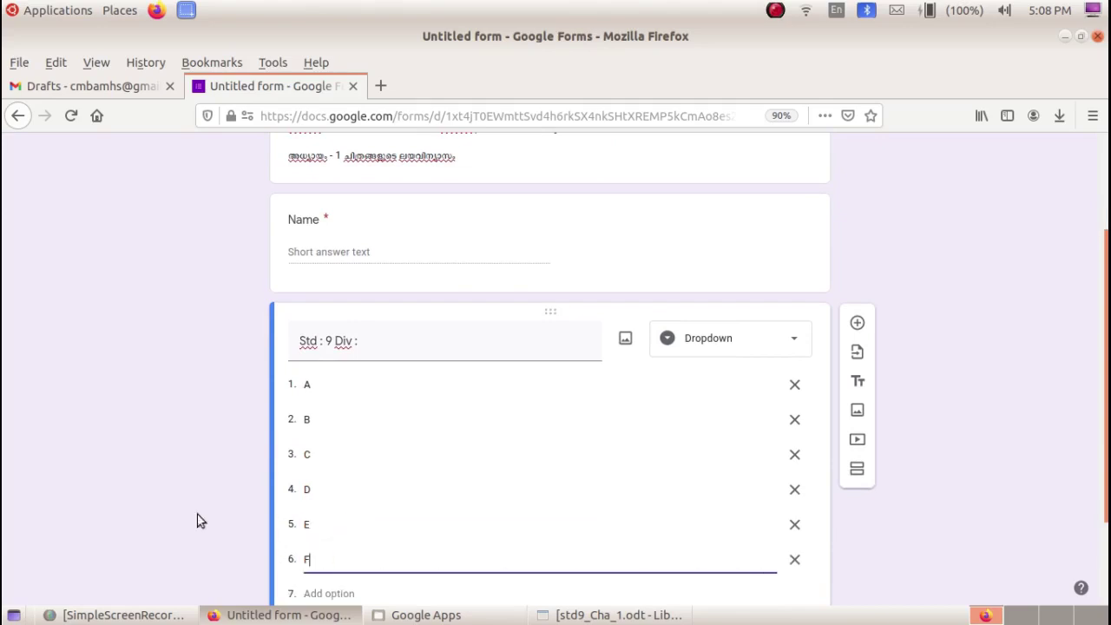